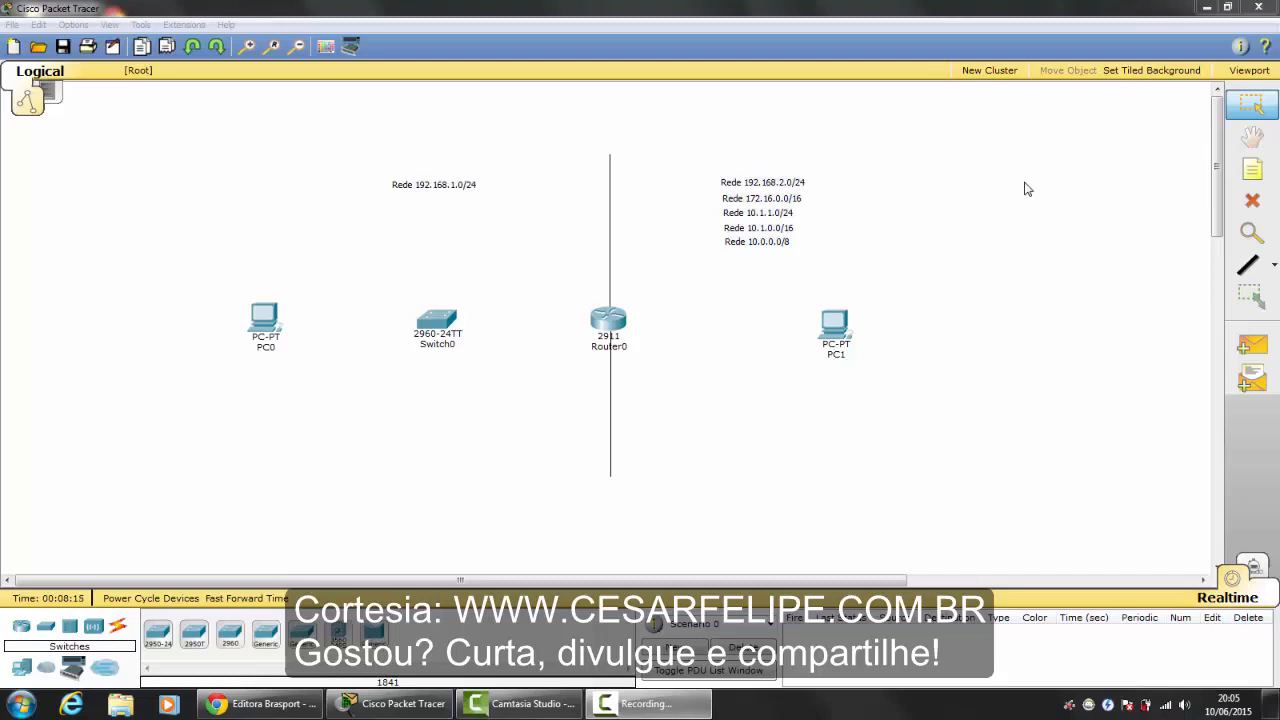
- Switch to the browser, search the Brasport store for "cisco" and open the print book "Configurando Switches e Roteadores Cisco"
left_click(1025, 188)
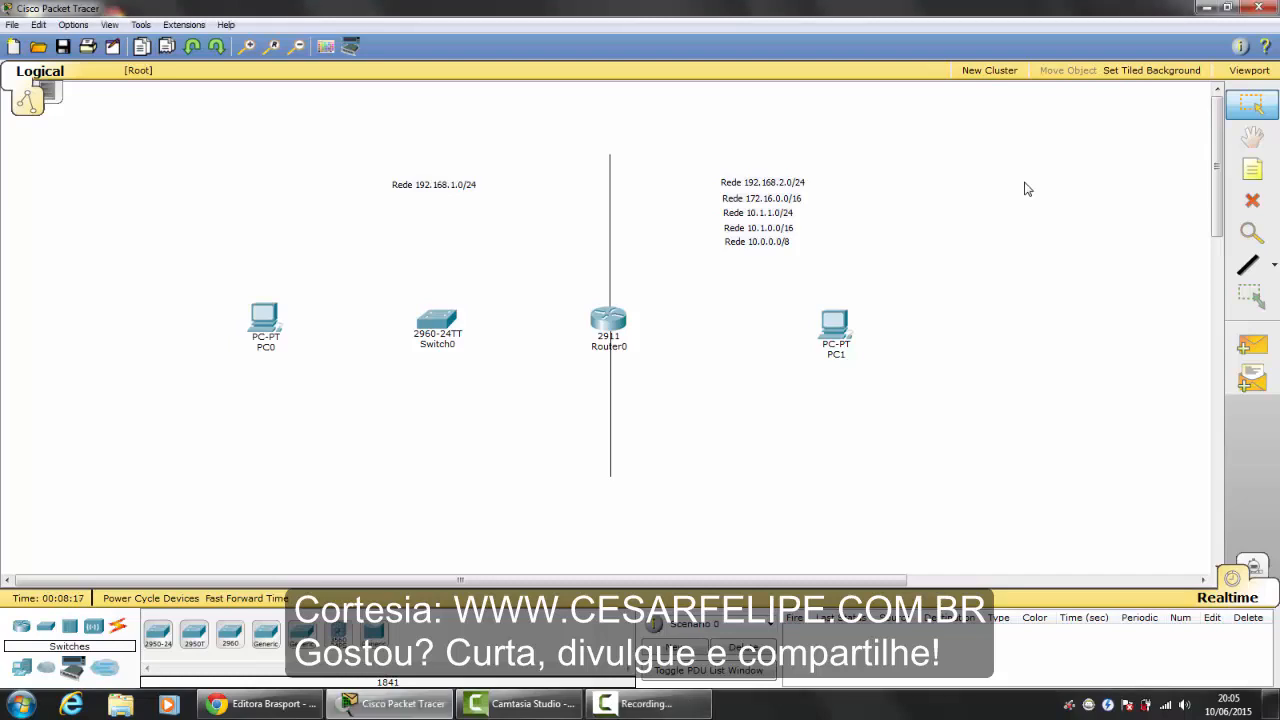
left_click(297, 713)
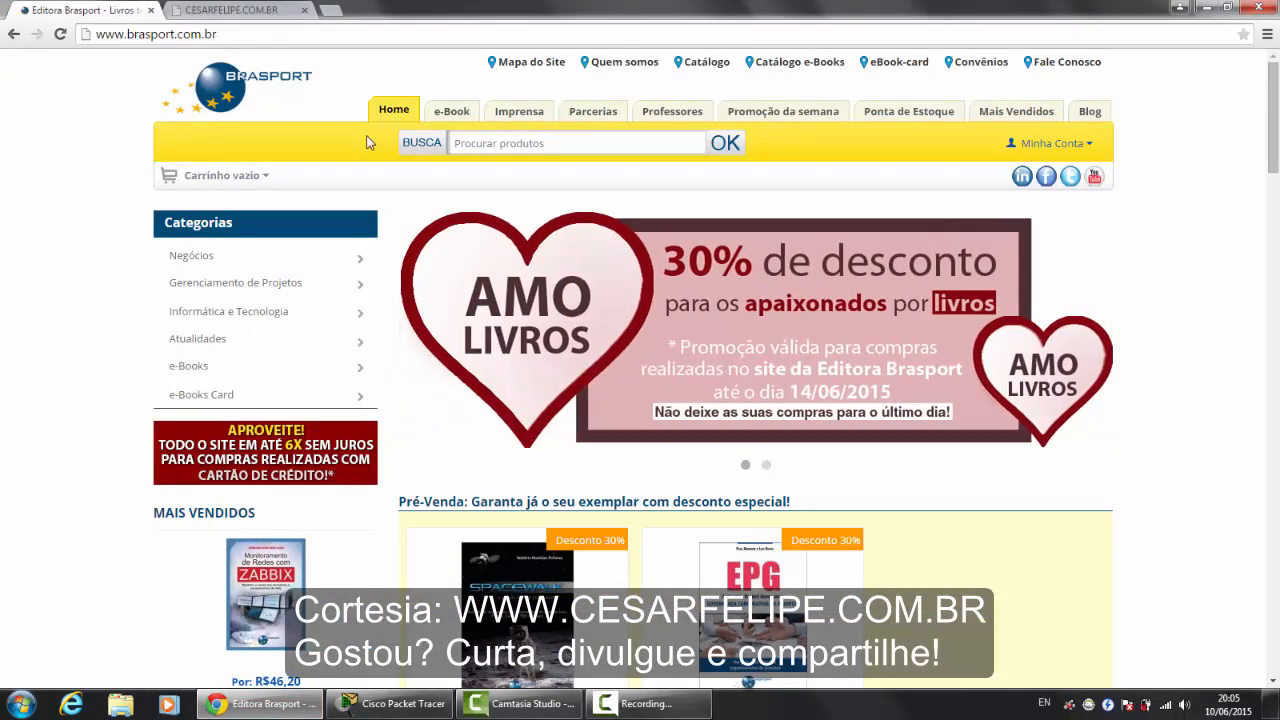
left_click(543, 146)
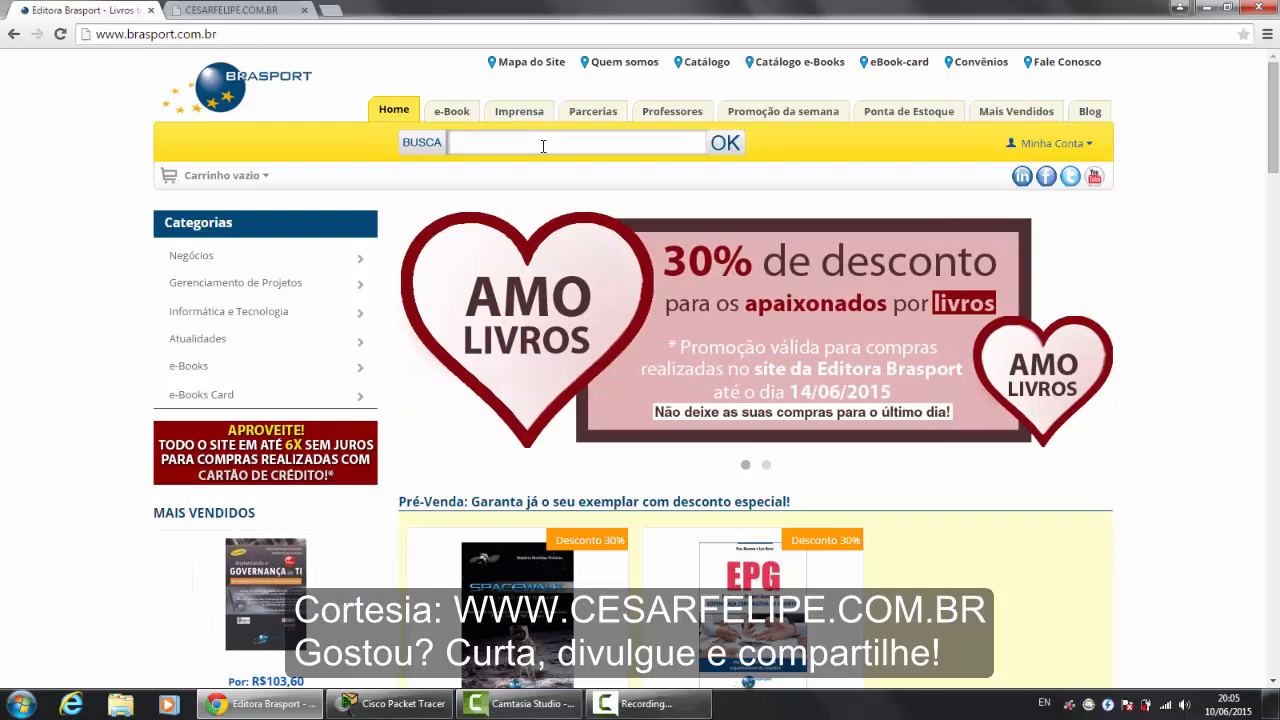
type("cisco")
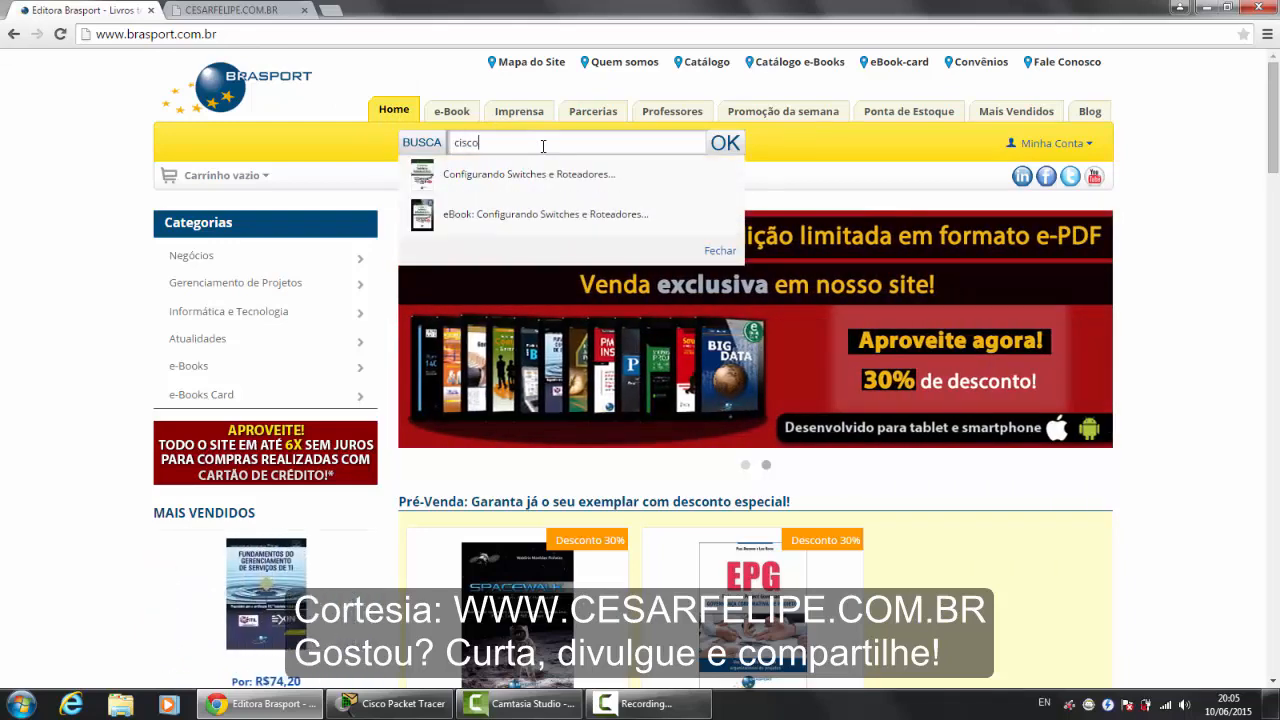
left_click(457, 186)
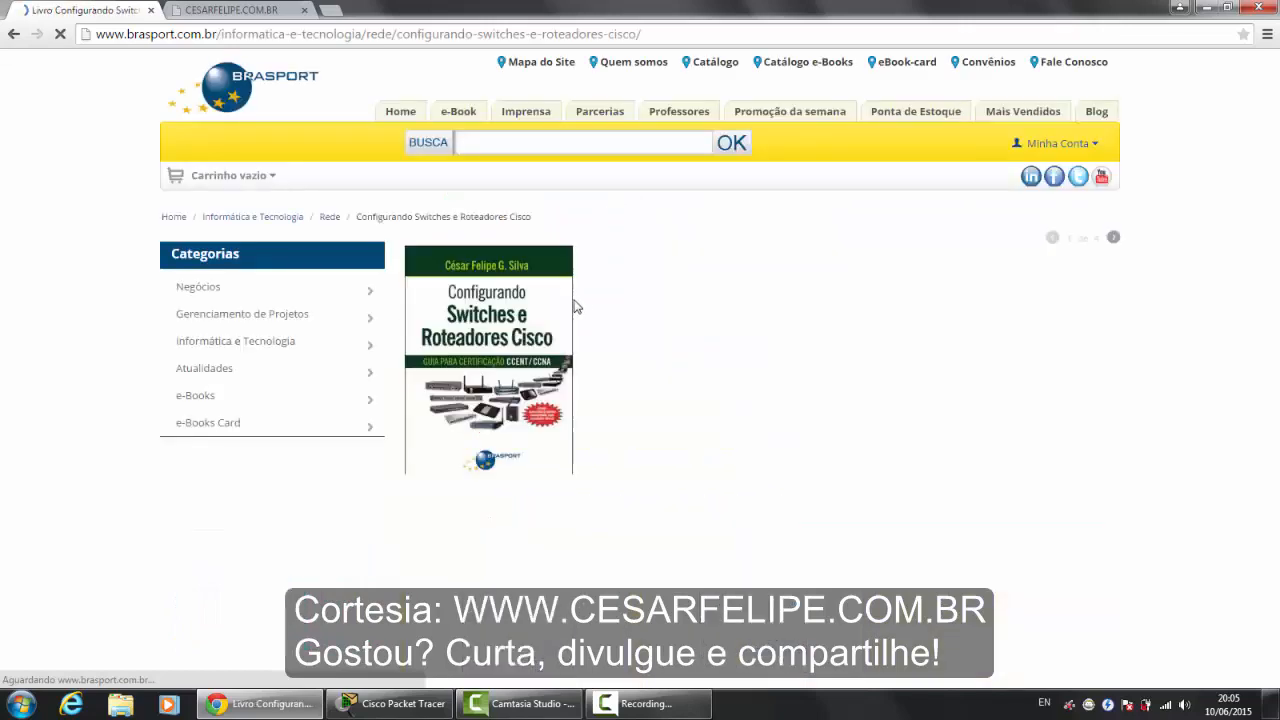
scroll(608, 314, "down", 1)
scroll(606, 314, "down", 1)
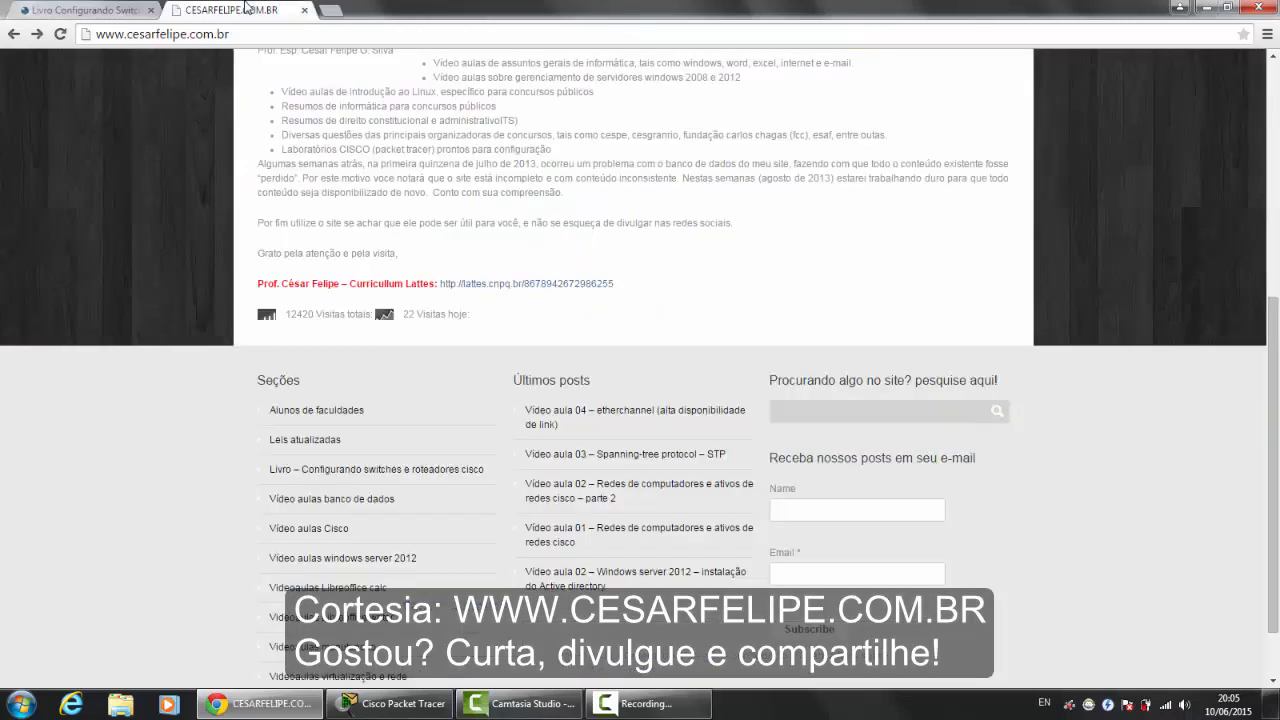
- View the post "Vídeo aula 03 – Spanning-tree protocol – STP" on the author's website, and return to Packet Tracer
left_click(246, 9)
left_click(592, 456)
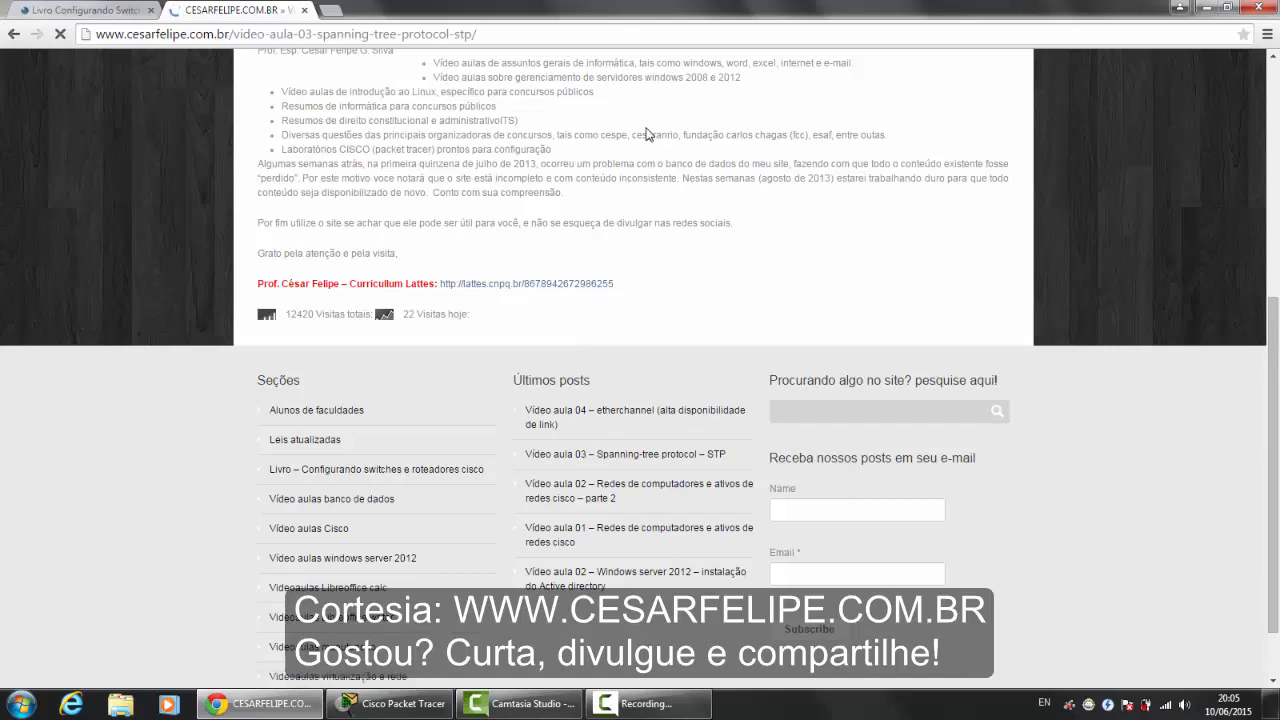
scroll(600, 300, "down", 1)
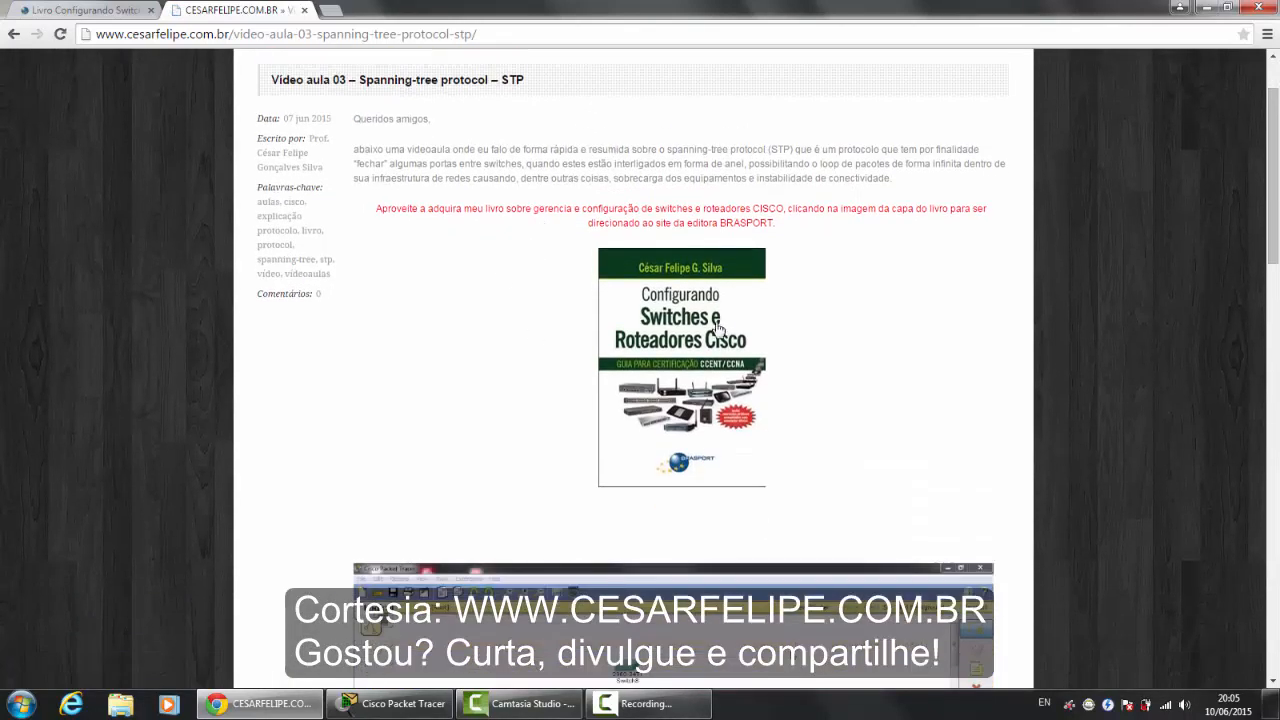
scroll(678, 378, "down", 1)
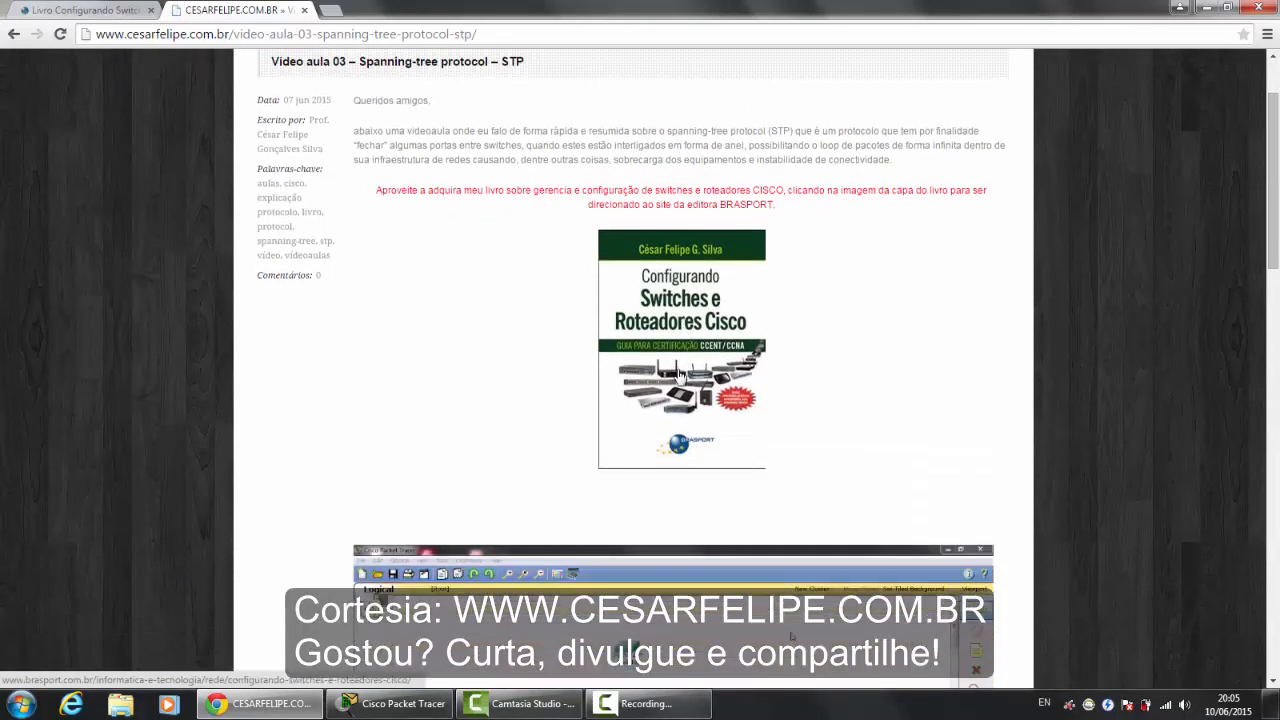
left_click(1207, 10)
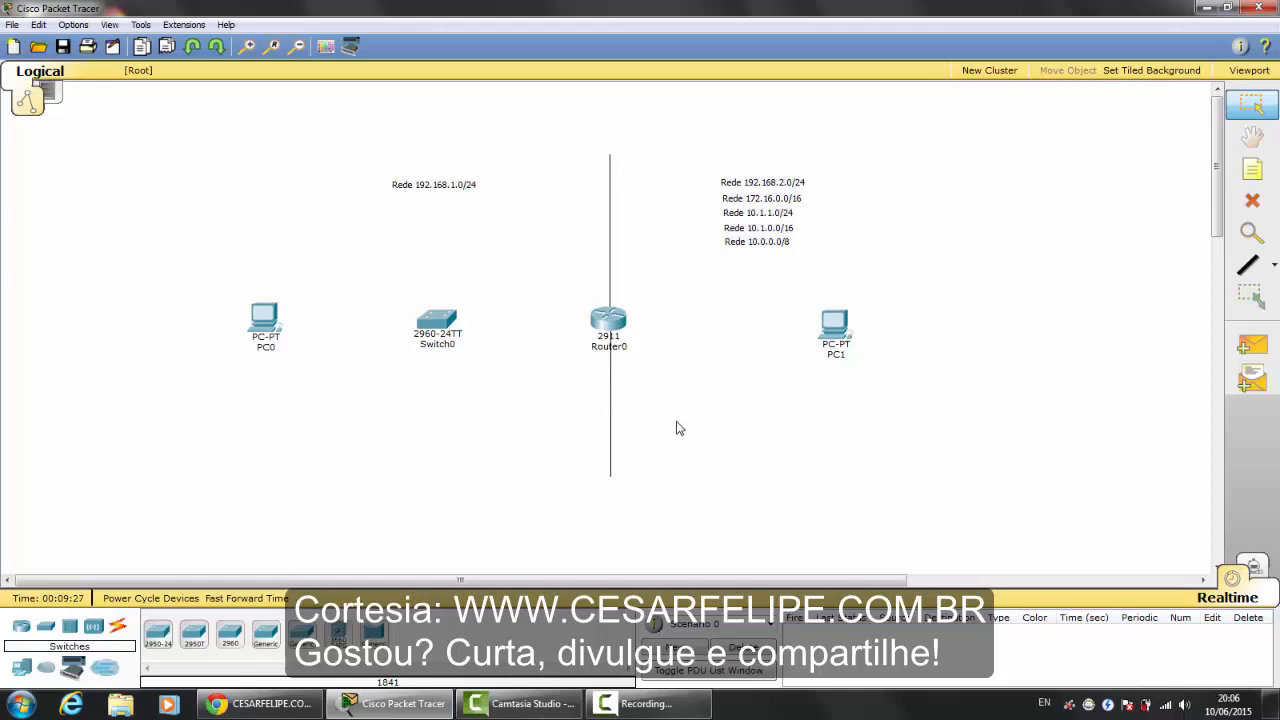
left_click_drag(336, 130, 520, 238)
left_click_drag(706, 150, 836, 282)
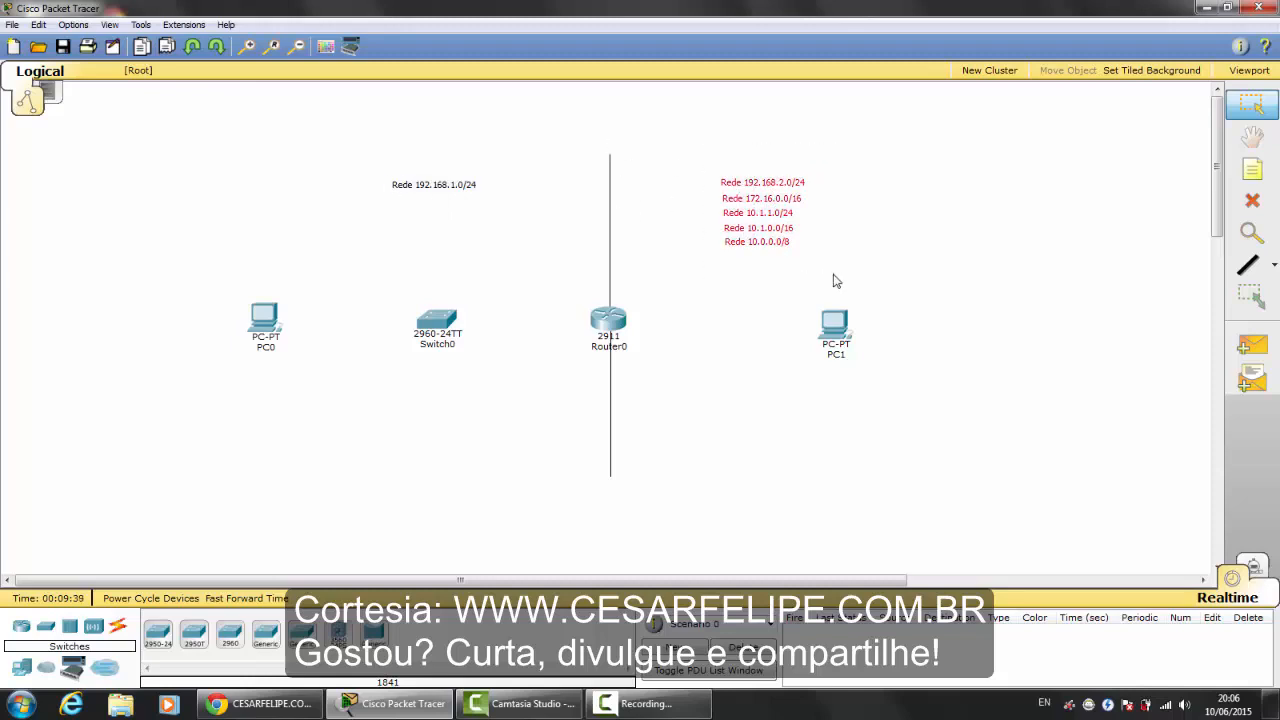
left_click(836, 282)
left_click_drag(776, 291, 902, 395)
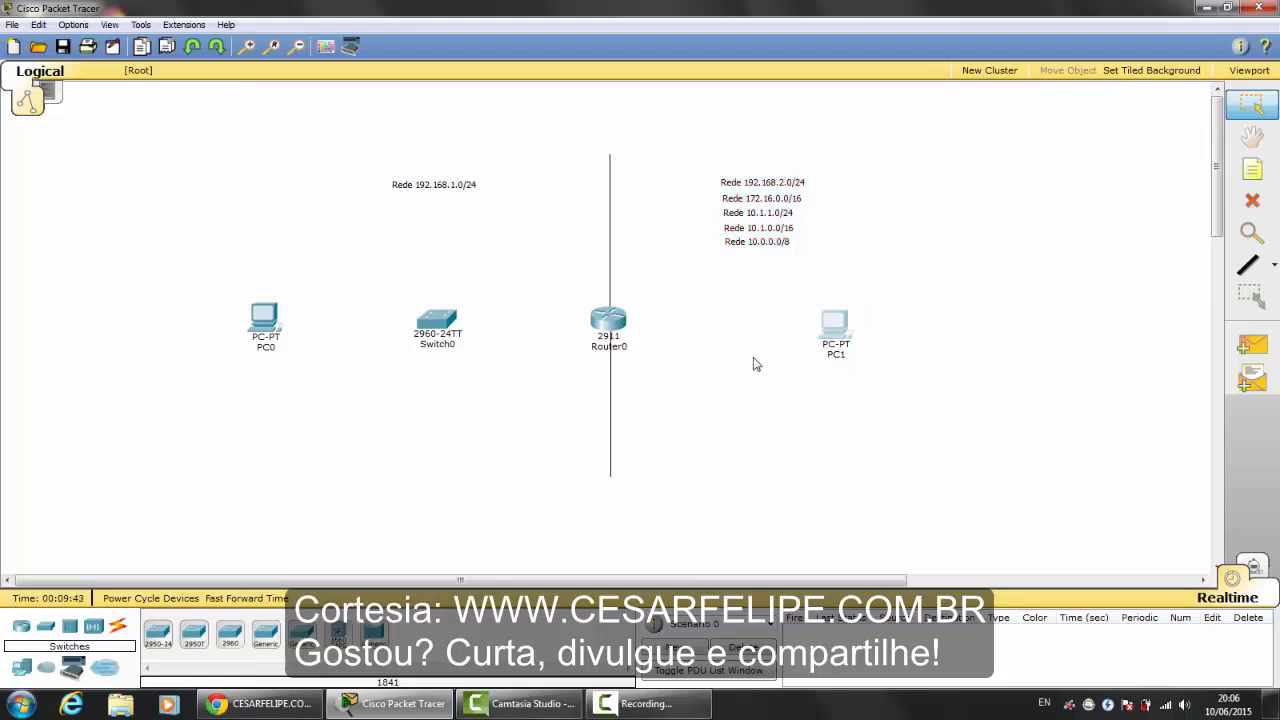
left_click_drag(212, 271, 326, 398)
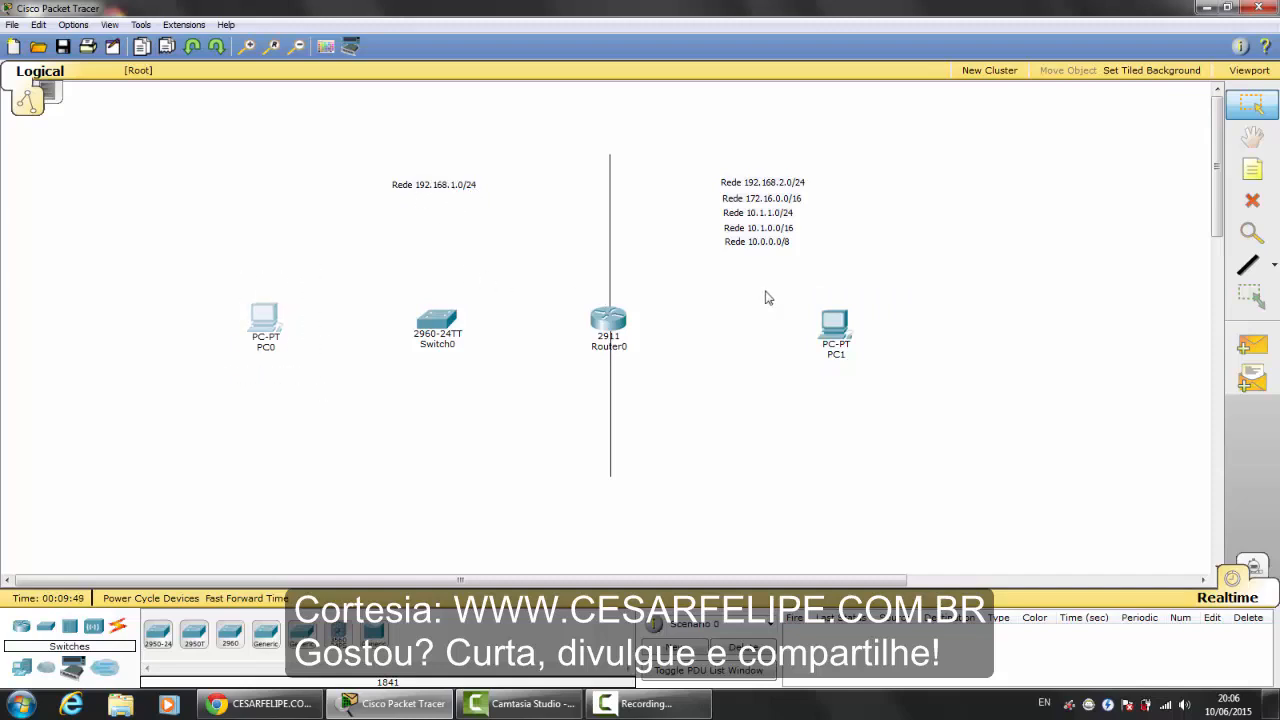
left_click_drag(787, 288, 884, 392)
left_click_drag(669, 149, 855, 283)
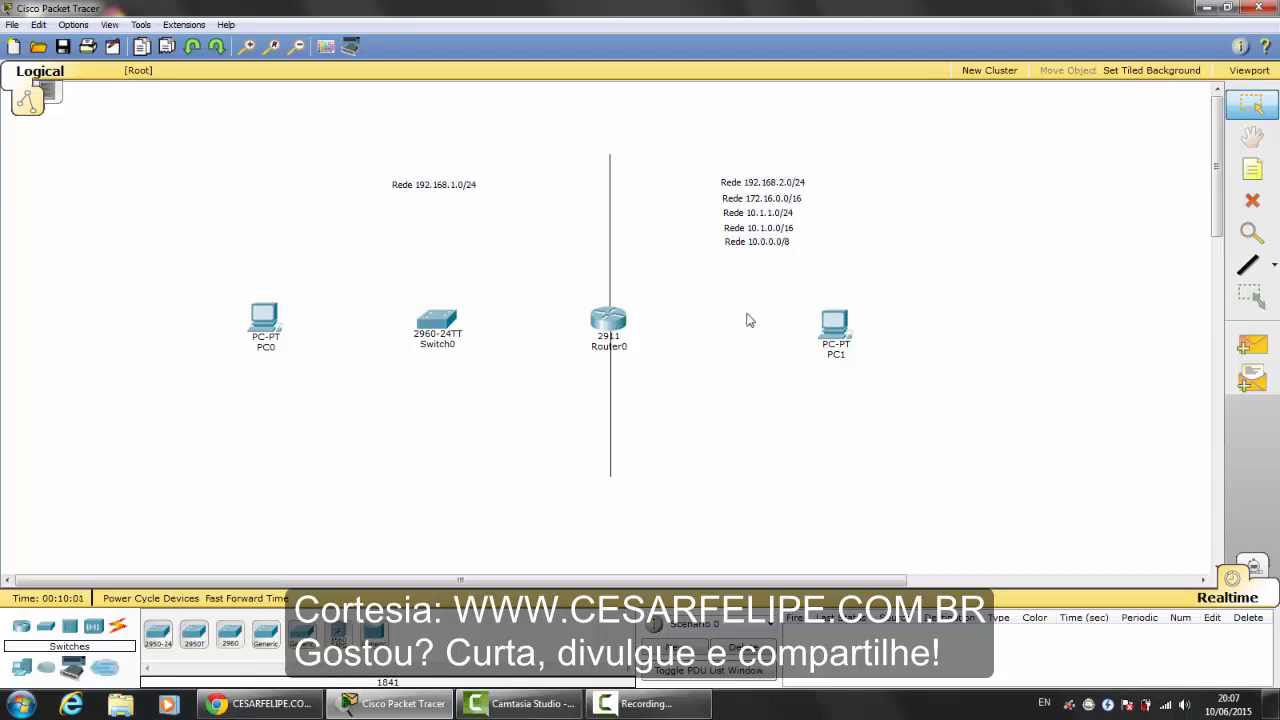
left_click_drag(751, 267, 912, 409)
left_click_drag(381, 161, 486, 234)
left_click_drag(690, 172, 843, 278)
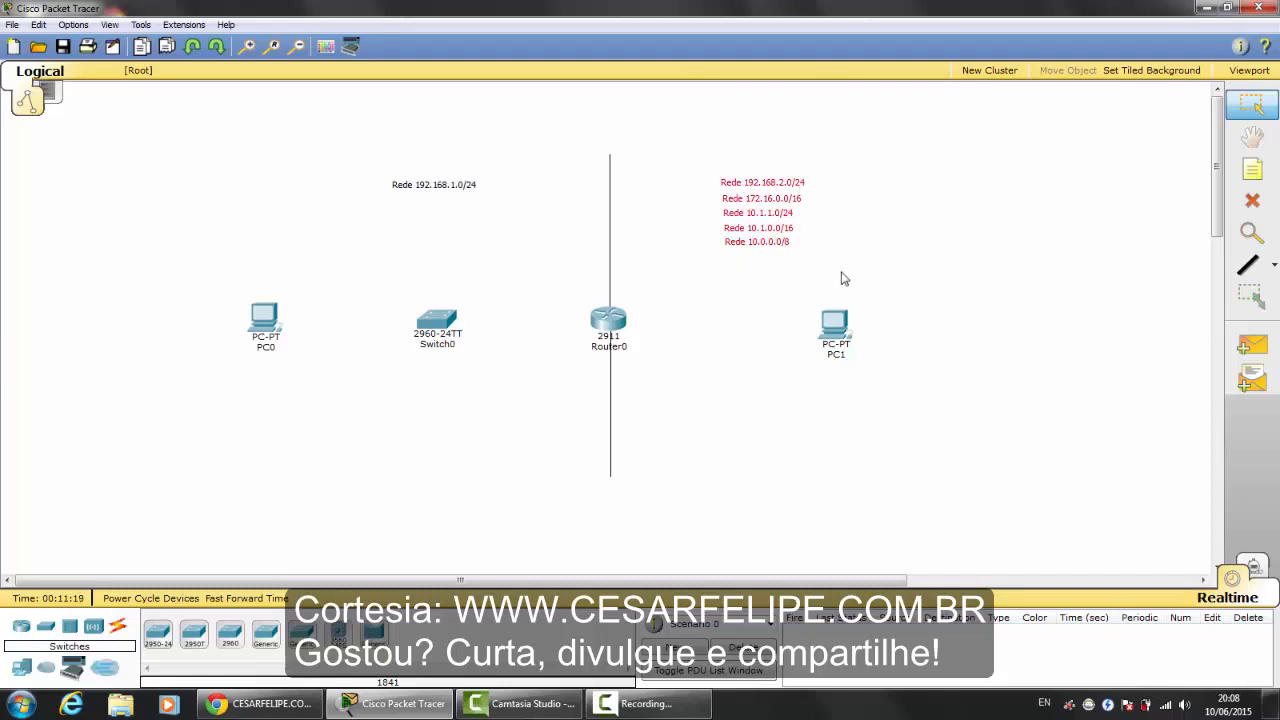
left_click(843, 279)
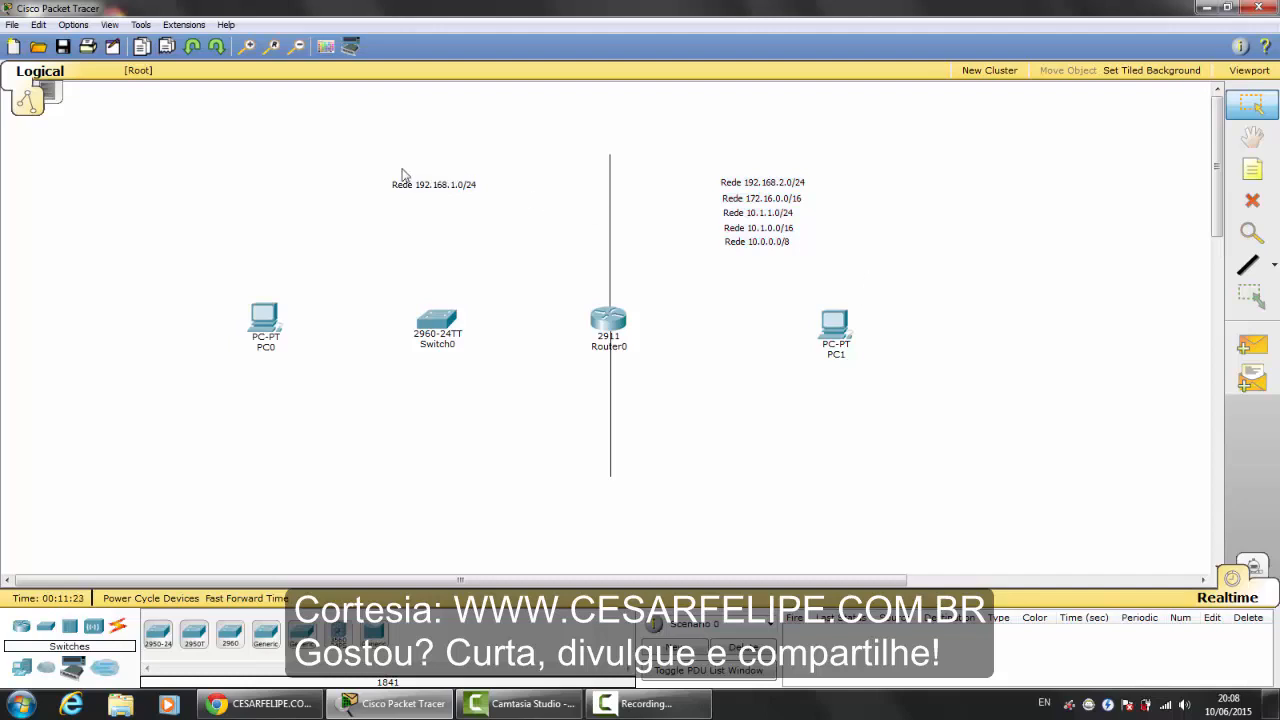
left_click_drag(389, 168, 520, 236)
left_click(745, 189)
left_click_drag(797, 294, 900, 396)
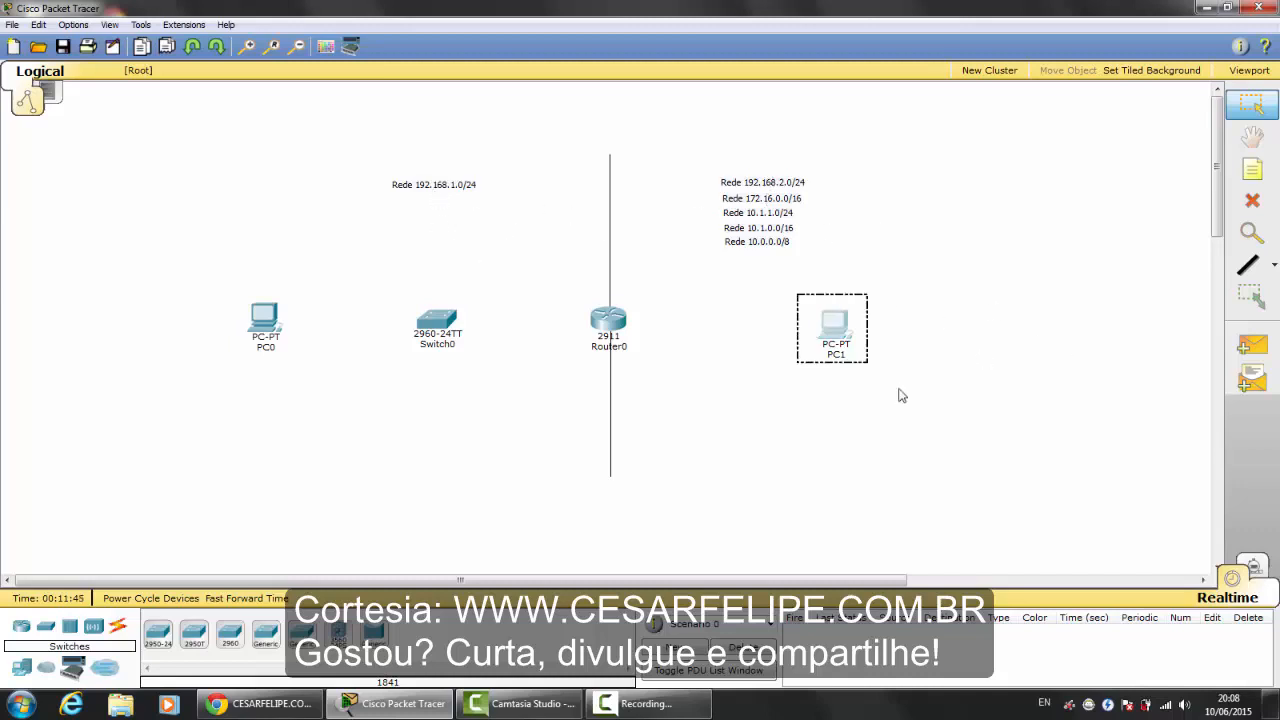
left_click(900, 396)
left_click_drag(712, 163, 826, 197)
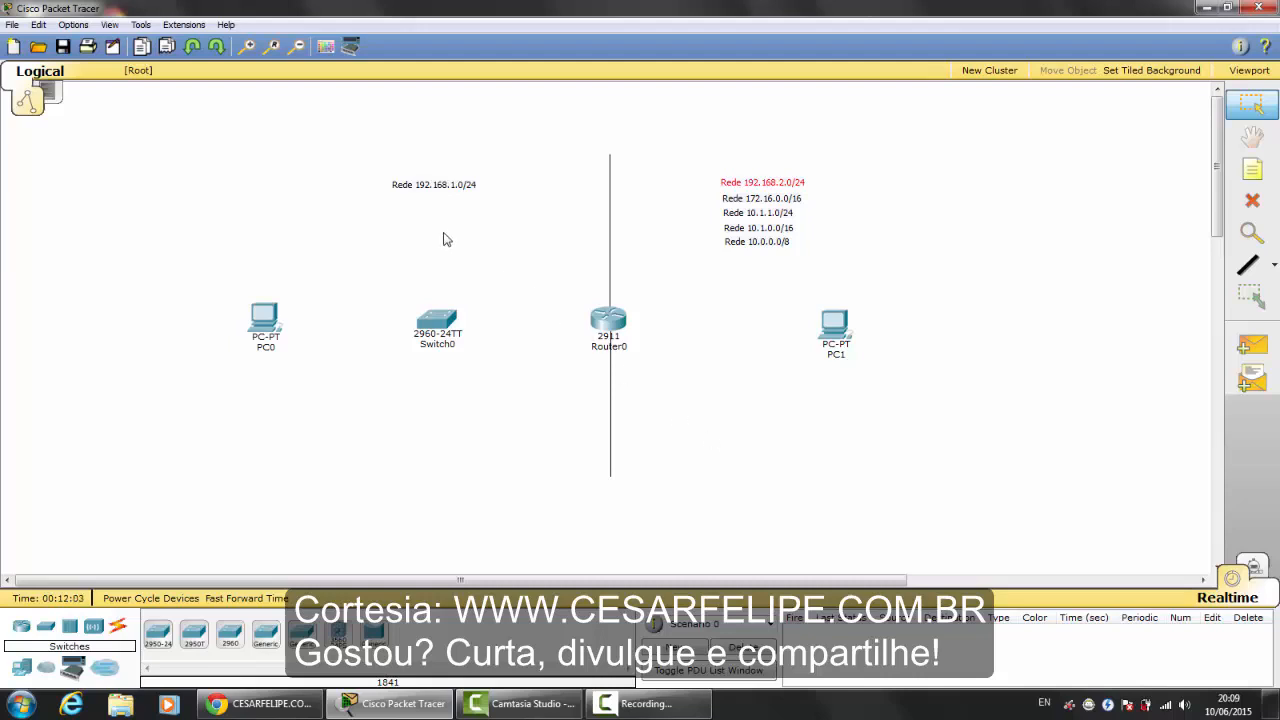
left_click_drag(379, 280, 494, 380)
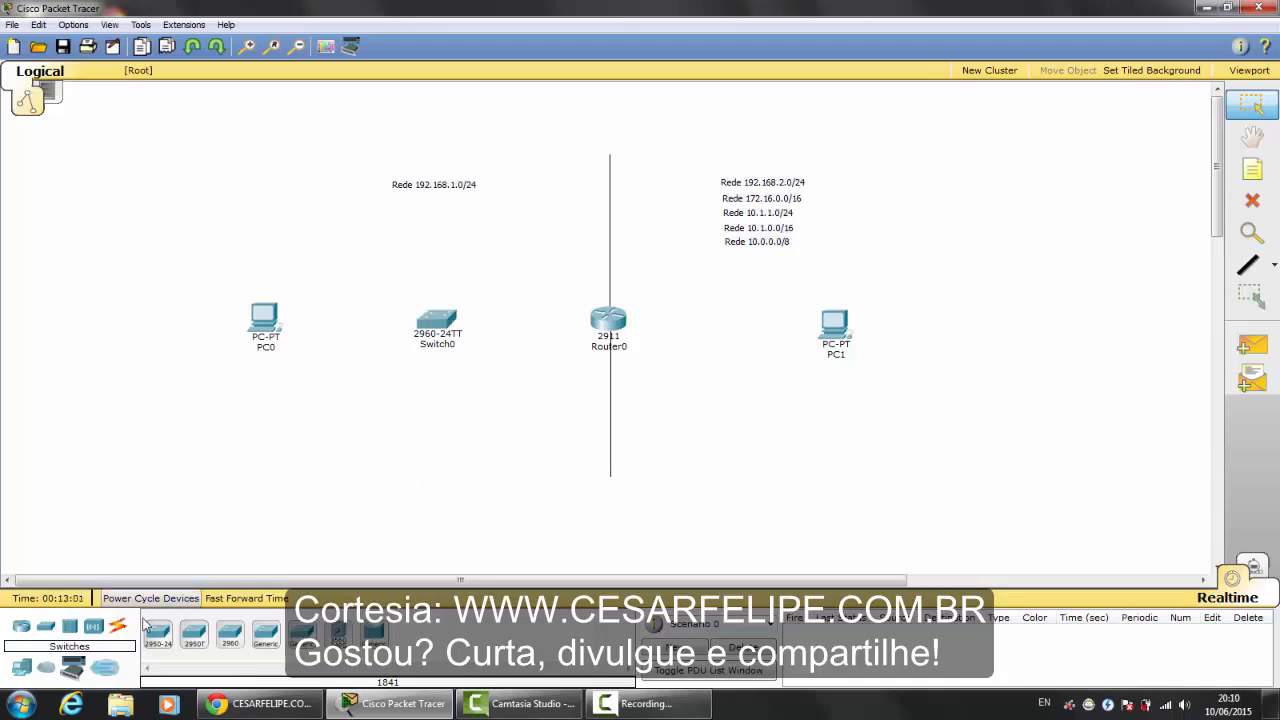
- Give PC0 the static IP address 192.168.1.1 with subnet mask 255.255.255.0
left_click(264, 316)
left_click_drag(560, 164, 689, 173)
left_click(658, 264)
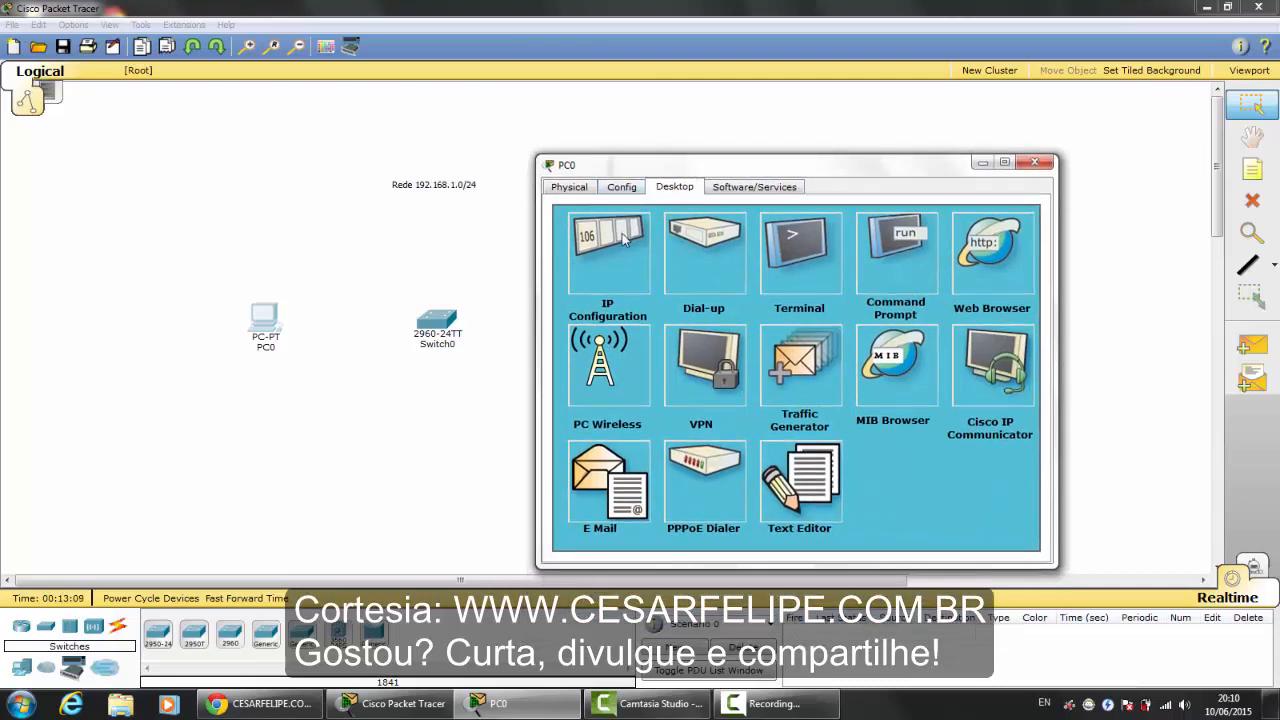
left_click(622, 245)
left_click(744, 283)
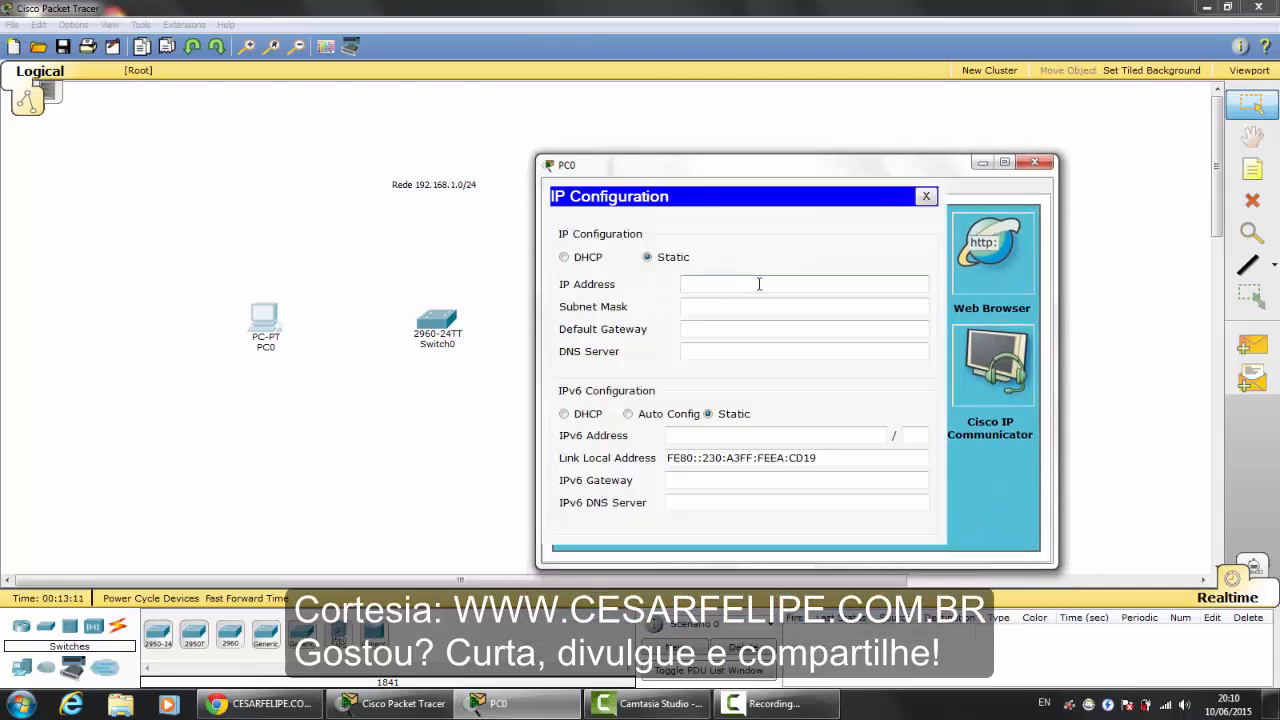
type("192.168.1.1")
key("Tab")
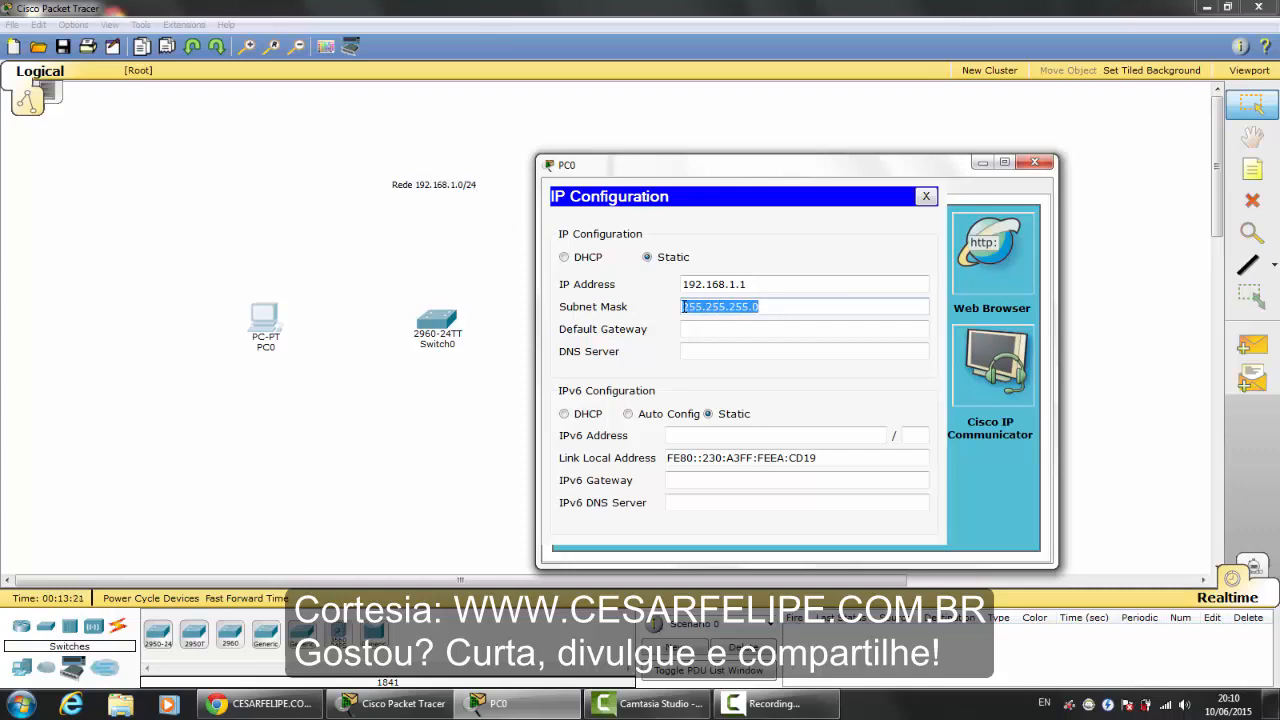
left_click_drag(683, 308, 790, 308)
left_click(790, 308)
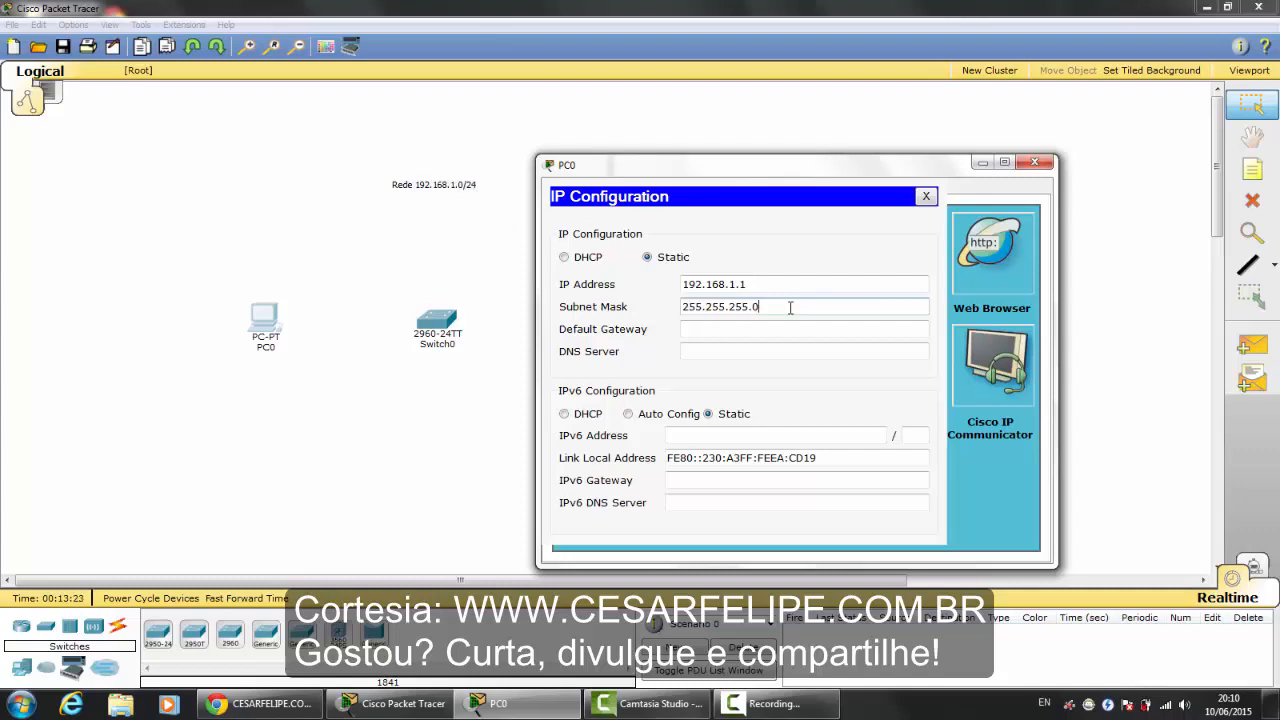
- Set PC0's default gateway to 192.168.1.254 and close its configuration window
left_click(732, 331)
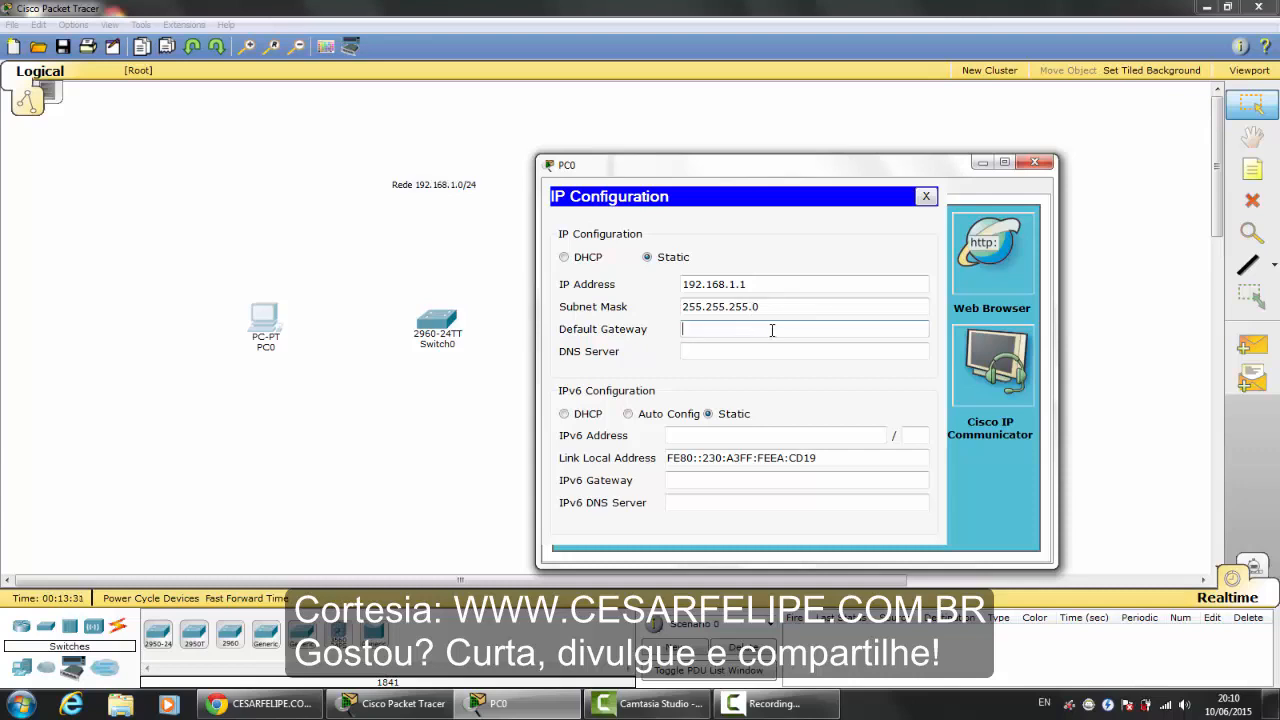
type("192.168.1.254")
left_click_drag(743, 327, 774, 330)
left_click(773, 332)
left_click_drag(739, 328, 803, 328)
type(".254")
left_click_drag(741, 327, 789, 327)
type("100")
key("BackSpace")
key("BackSpace")
key("BackSpace")
type("254")
left_click(1033, 163)
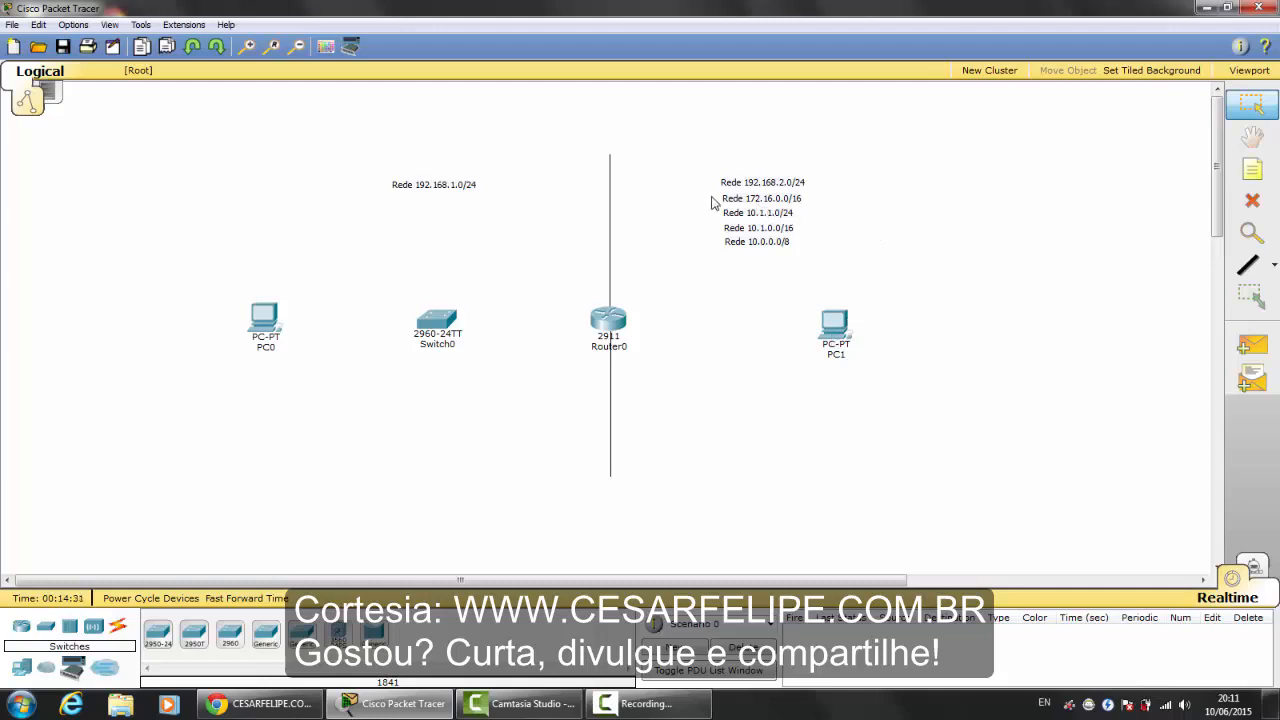
left_click_drag(800, 237, 843, 268)
left_click_drag(821, 250, 720, 214)
key("Delete")
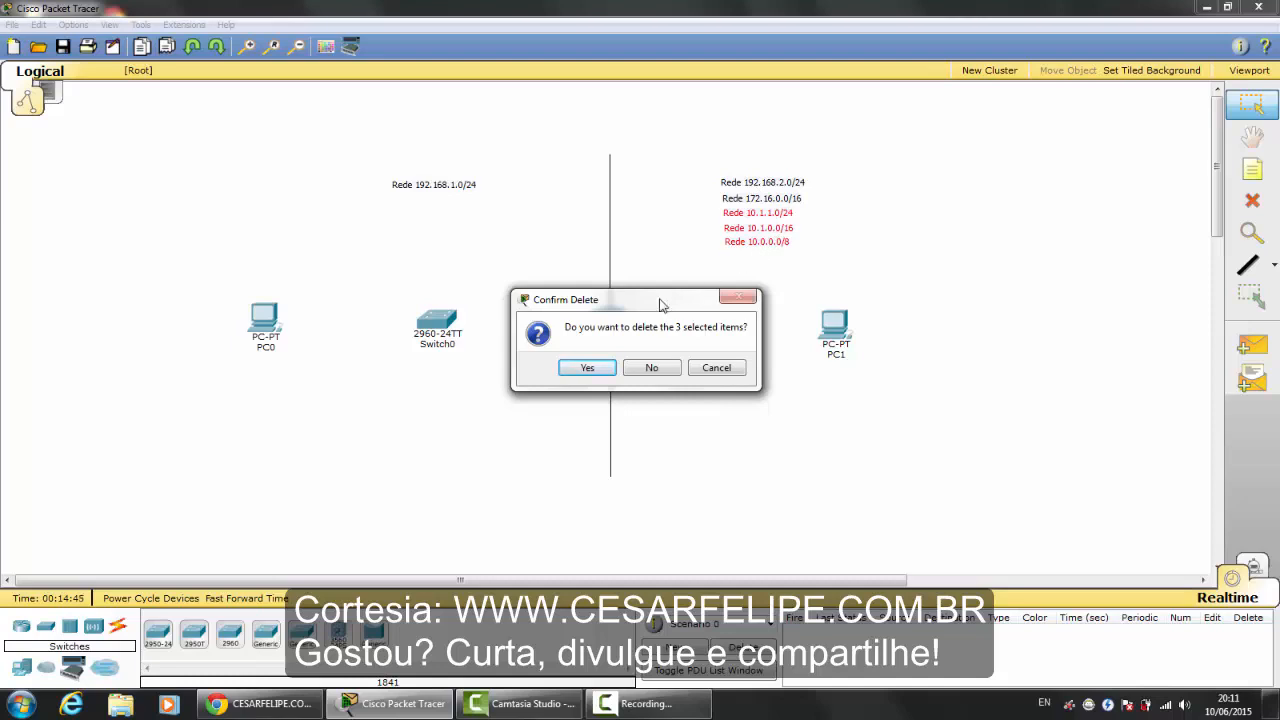
left_click_drag(660, 305, 636, 284)
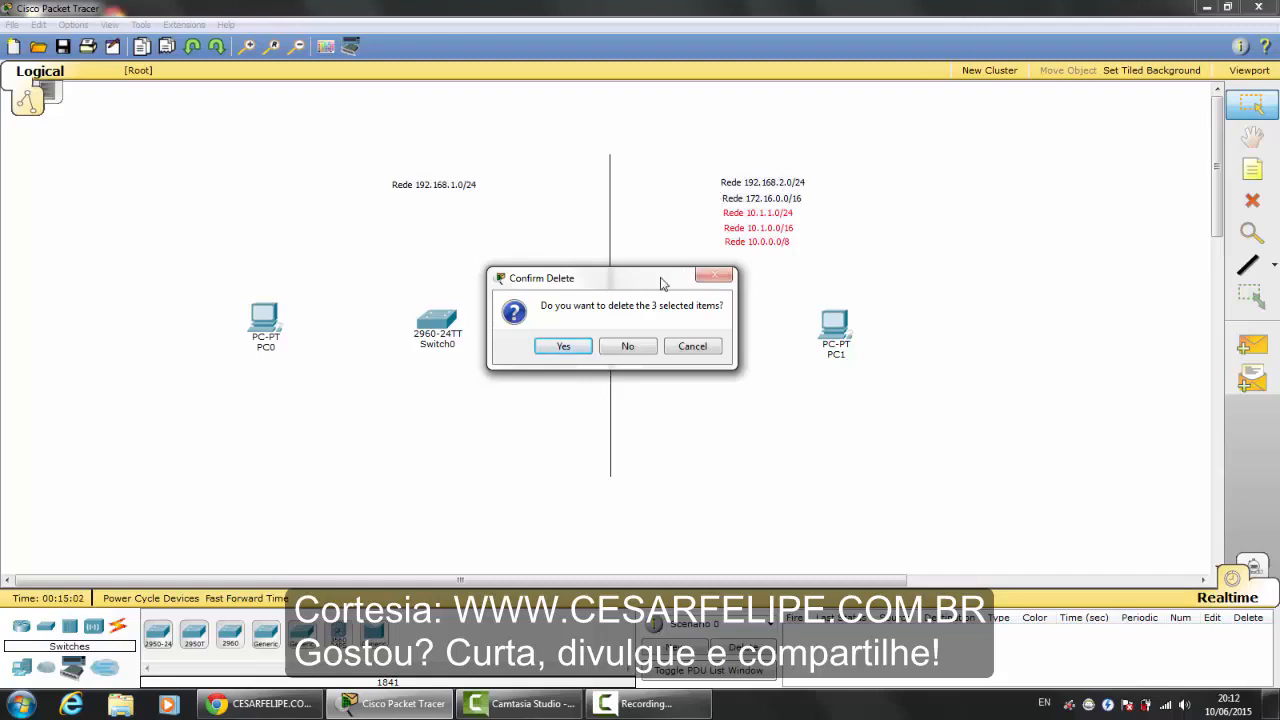
left_click(640, 346)
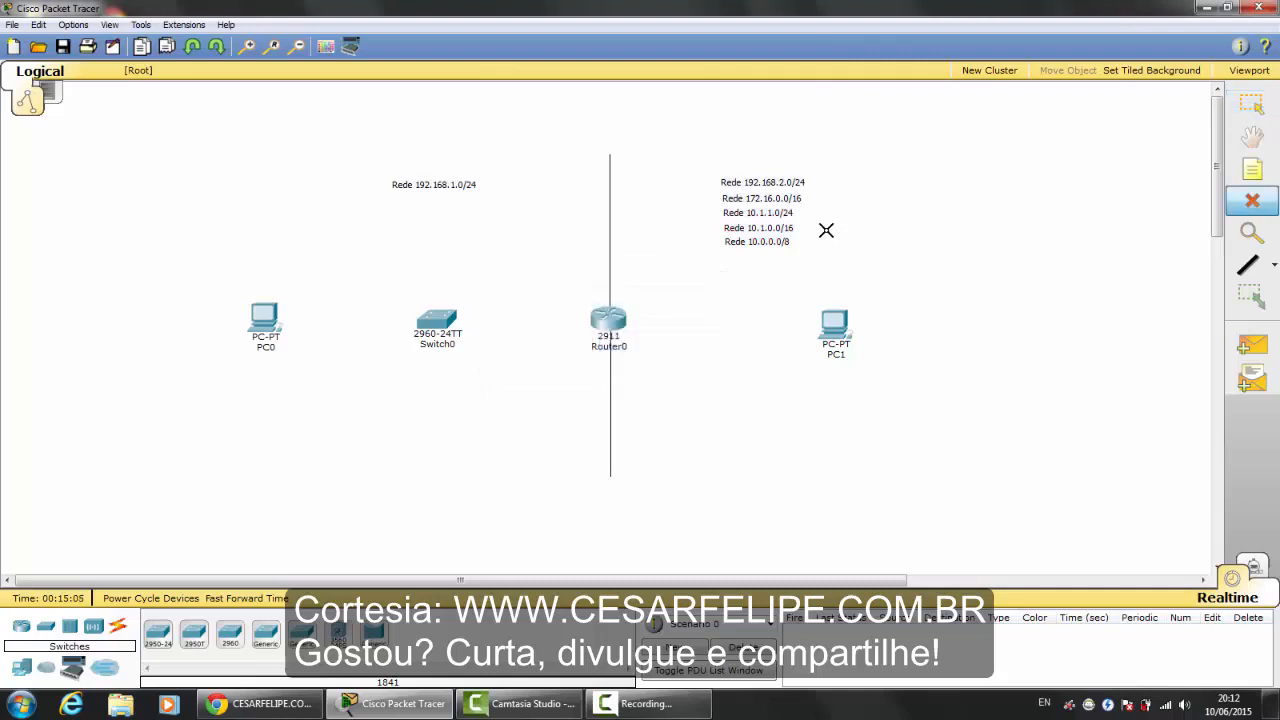
- Delete the network labels 10.1.1.0/24, 10.1.0.0/16, 10.0.0.0/8 and 192.168.2.0/24, and move the Rede 172.16.0.0/16 label slightly up
left_click(786, 213)
left_click(781, 230)
left_click(777, 240)
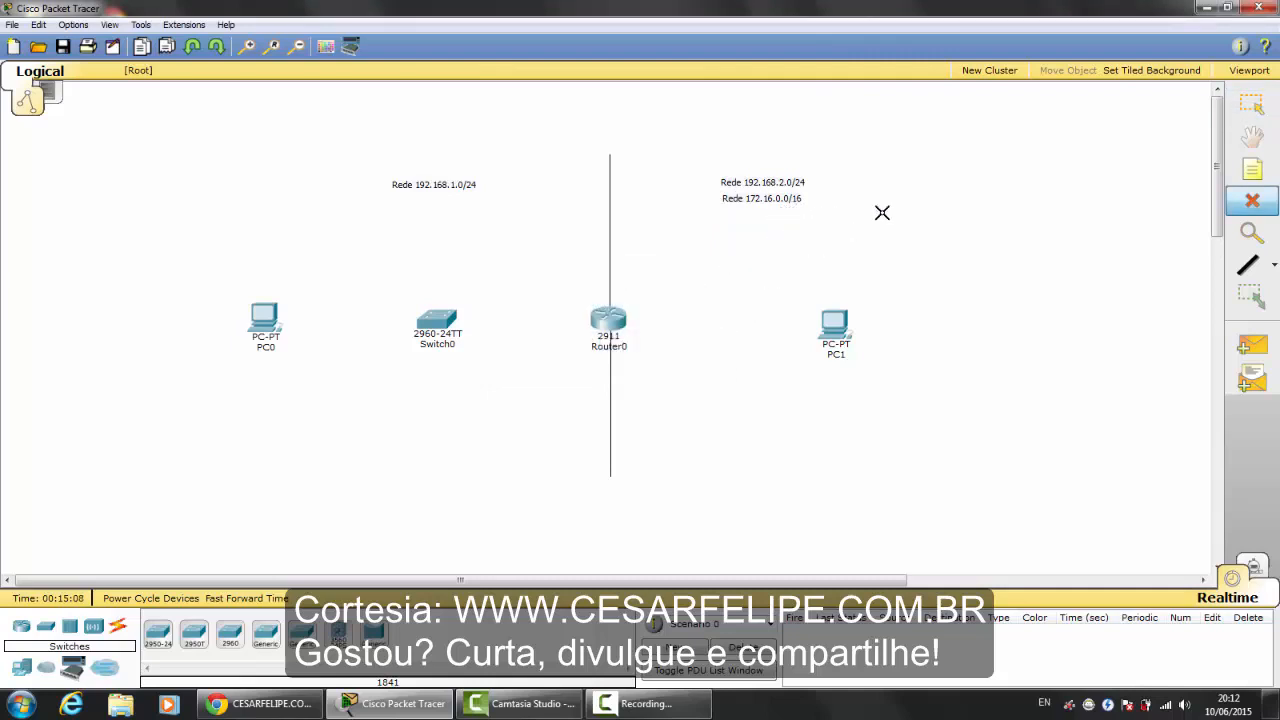
left_click(799, 181)
left_click(1248, 106)
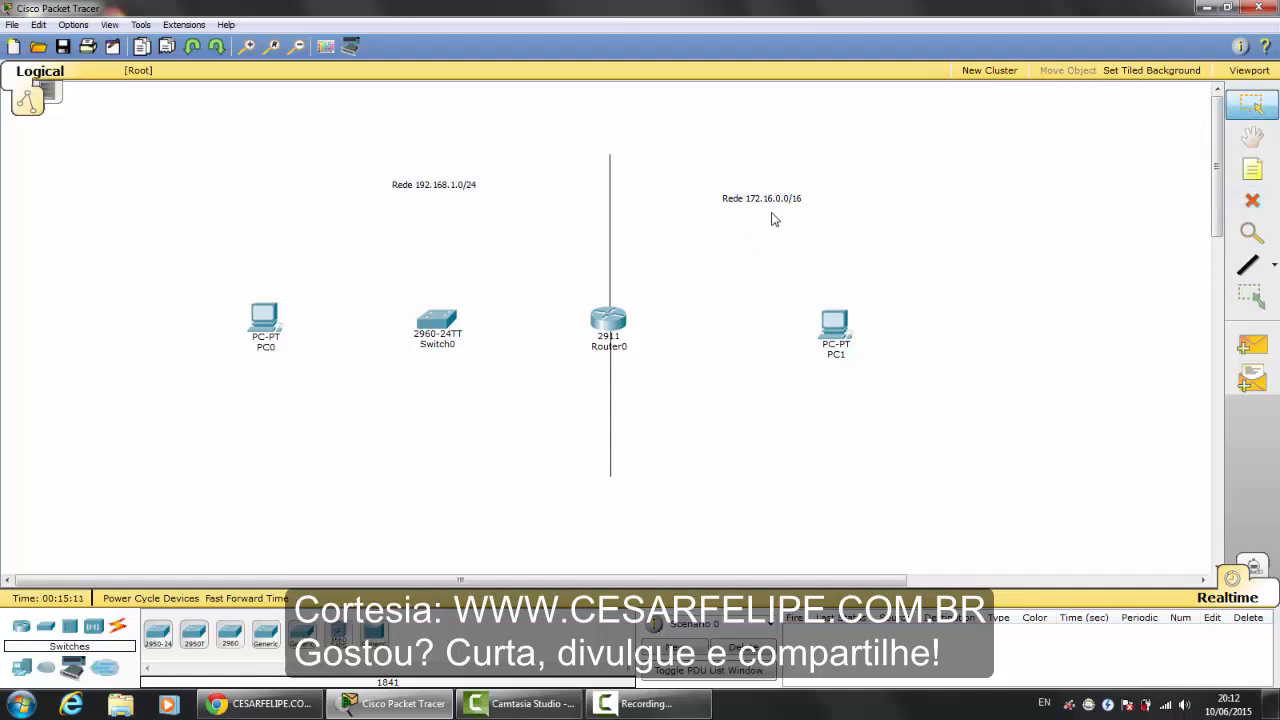
left_click_drag(782, 205, 781, 191)
- Give PC1 the static IP address 172.16.100.200 with subnet mask 255.255.0.0
left_click(845, 340)
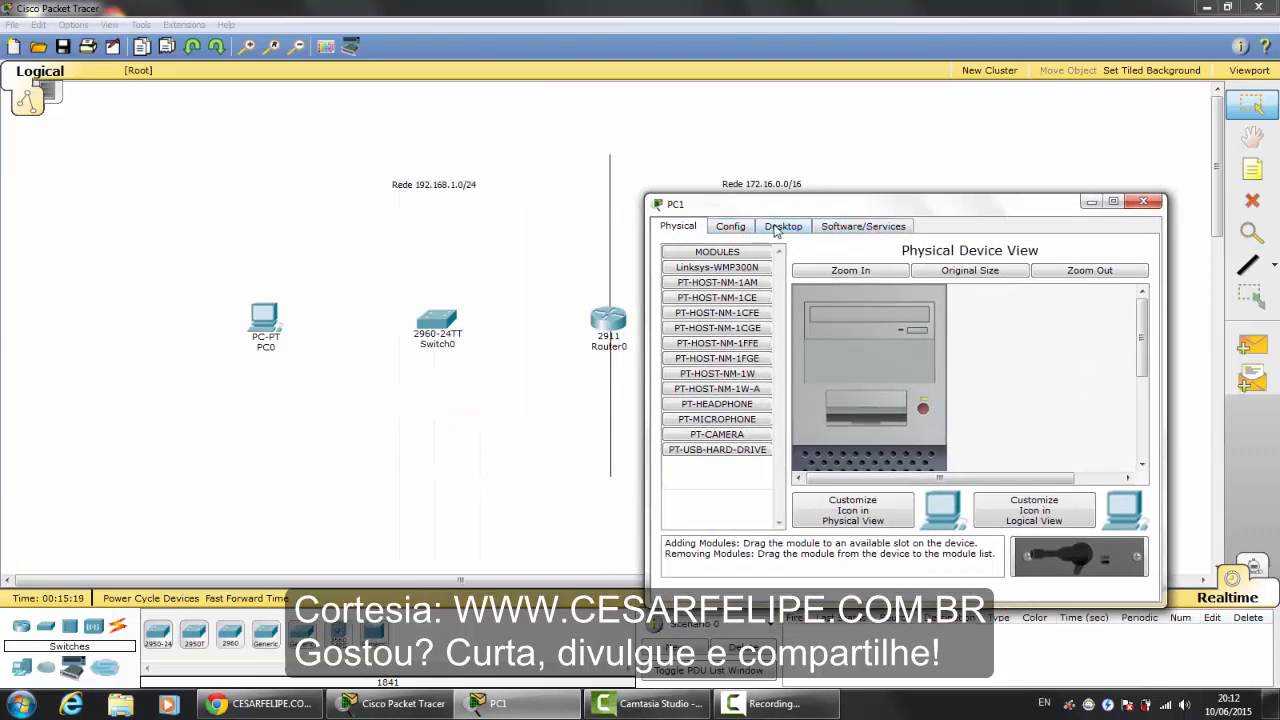
left_click(776, 227)
left_click(720, 285)
left_click(828, 320)
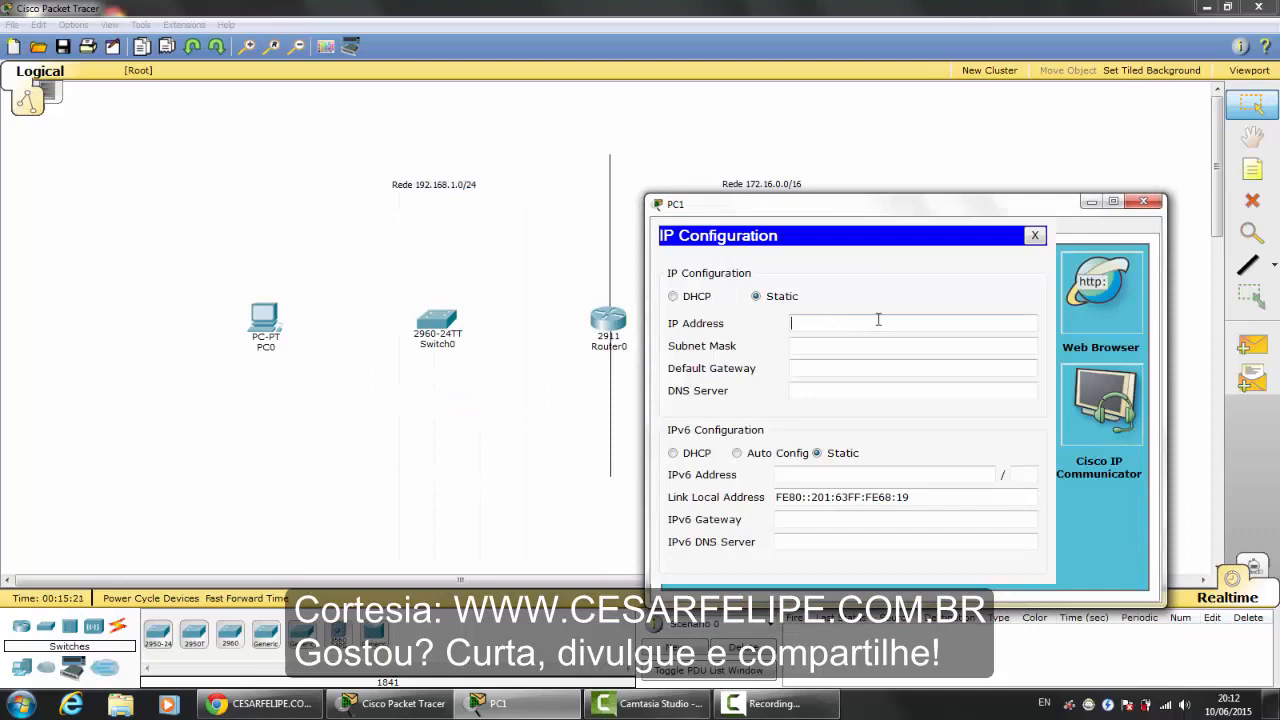
type("172.16.1.1")
key("BackSpace")
key("BackSpace")
key("BackSpace")
double_click(845, 323)
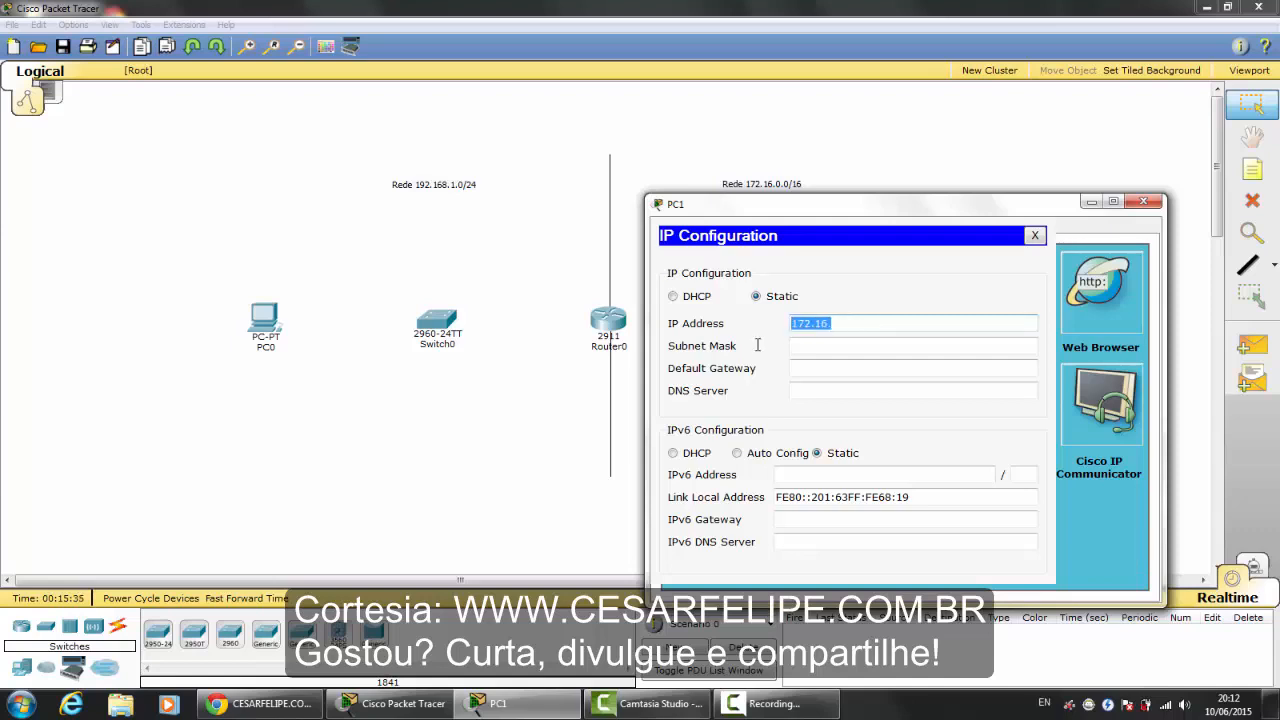
left_click(841, 325)
type("100.200")
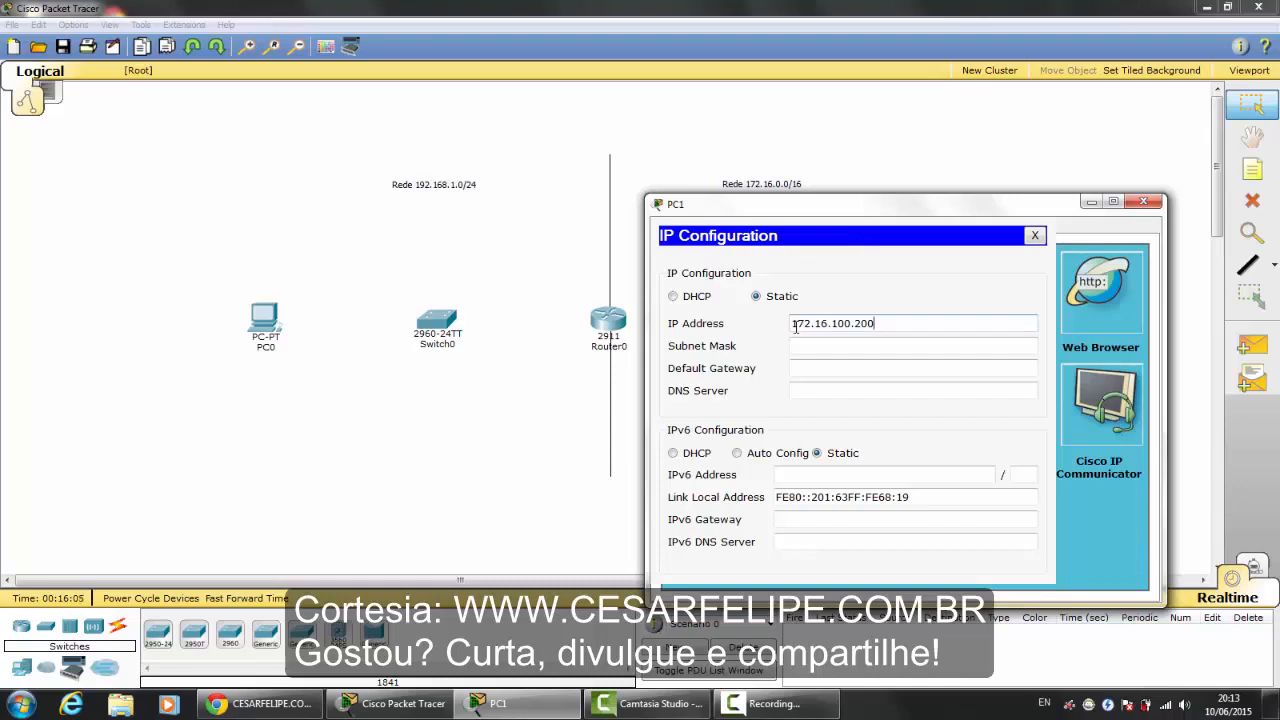
left_click(888, 345)
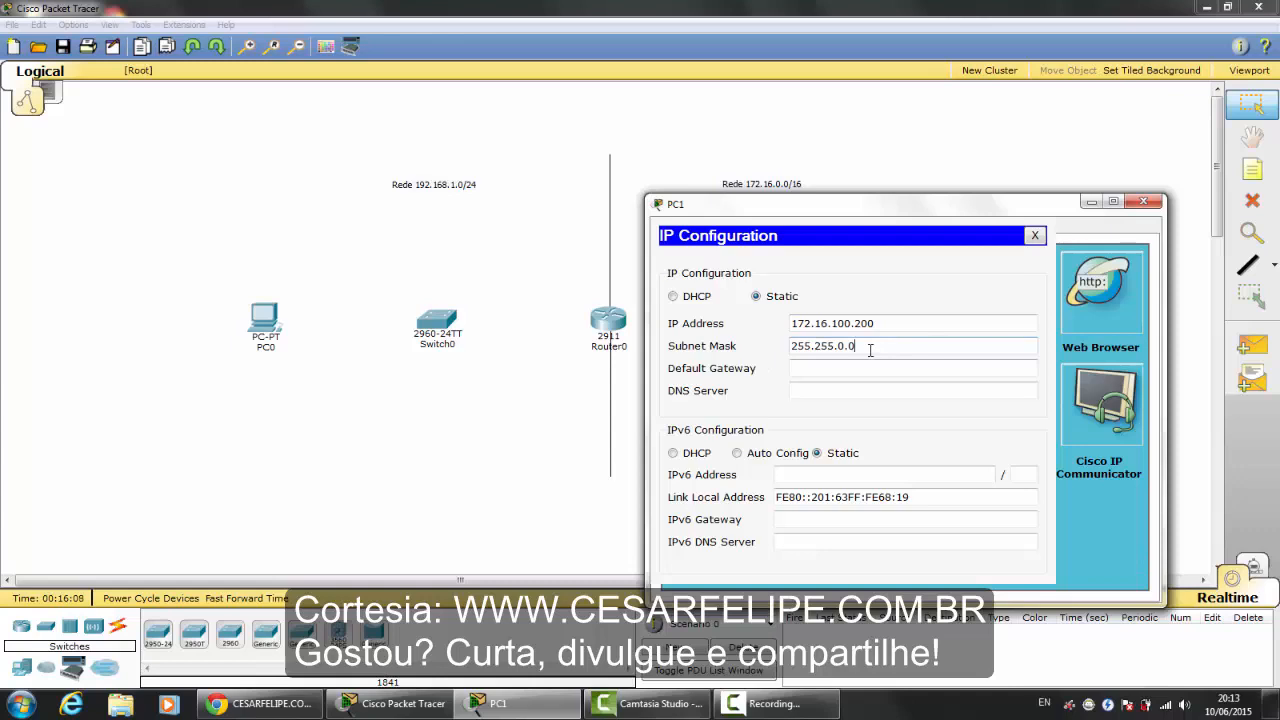
- Set PC1's default gateway to 172.16.255.254 and close its configuration window
left_click(846, 367)
type("172.16.")
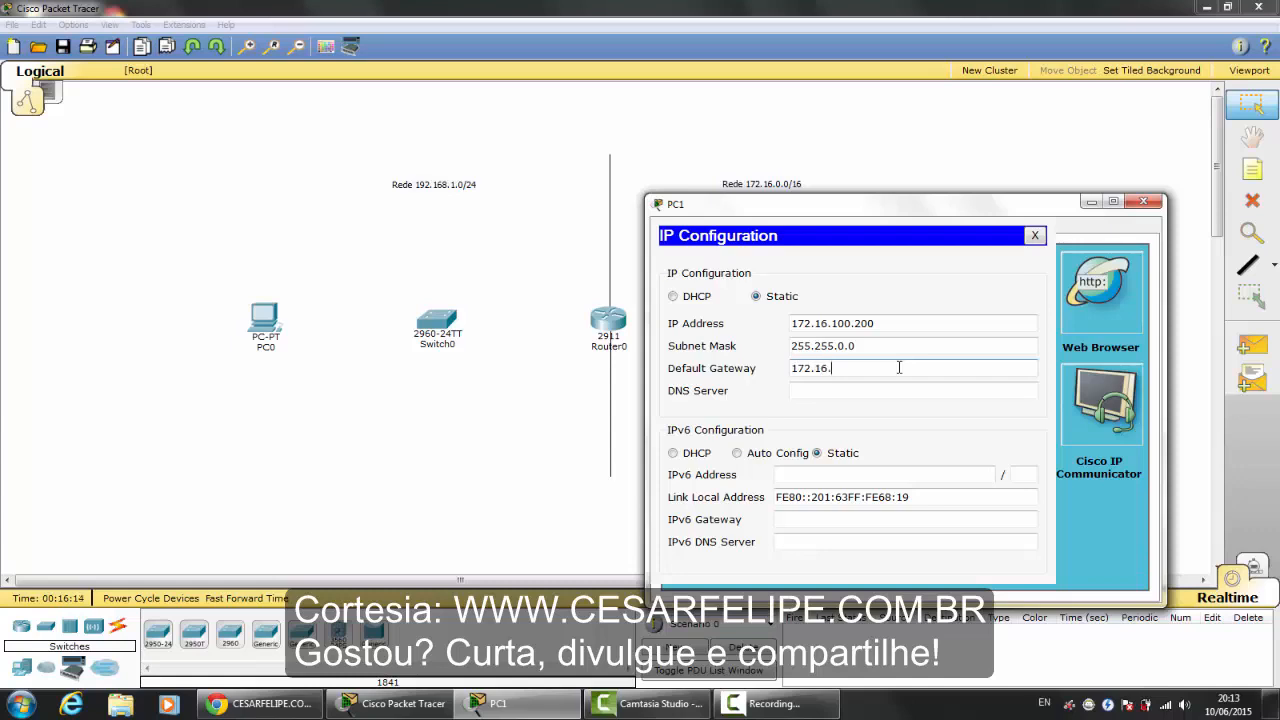
type("255.254")
left_click(1157, 204)
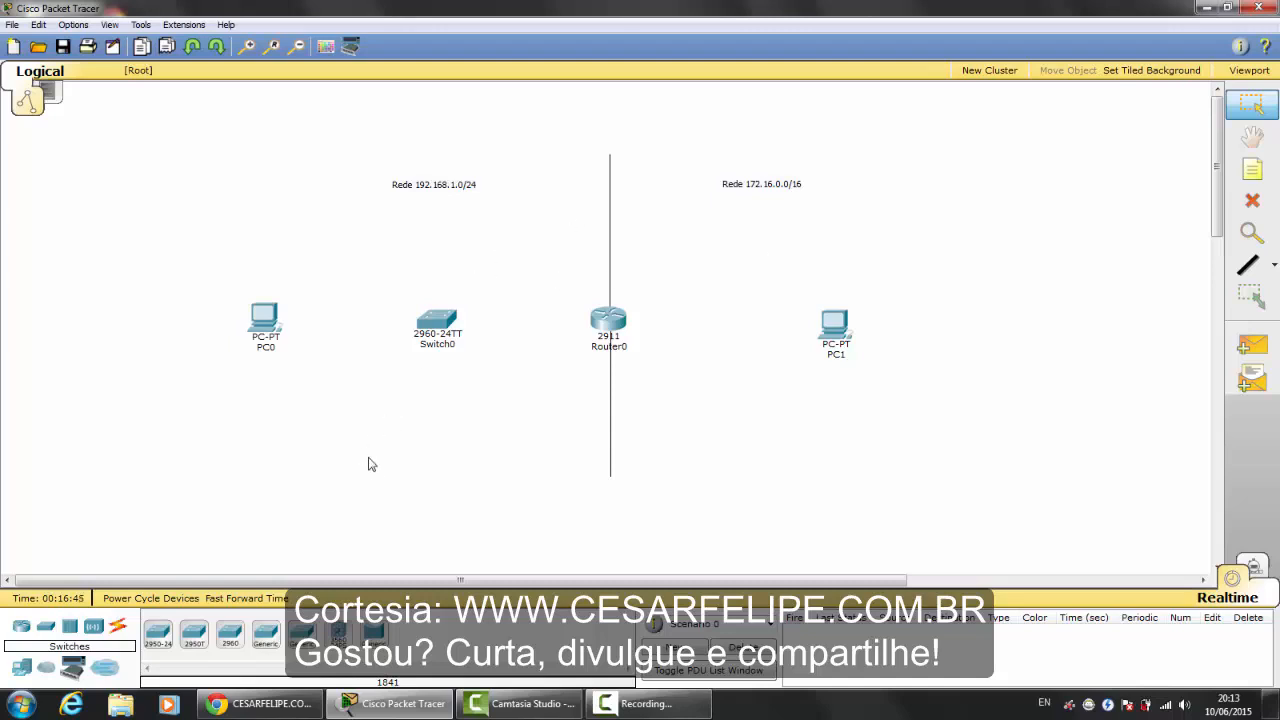
- Connect PC0's FastEthernet0 port to Switch0's FastEthernet0/1 port with a Copper Straight-Through cable
left_click(119, 627)
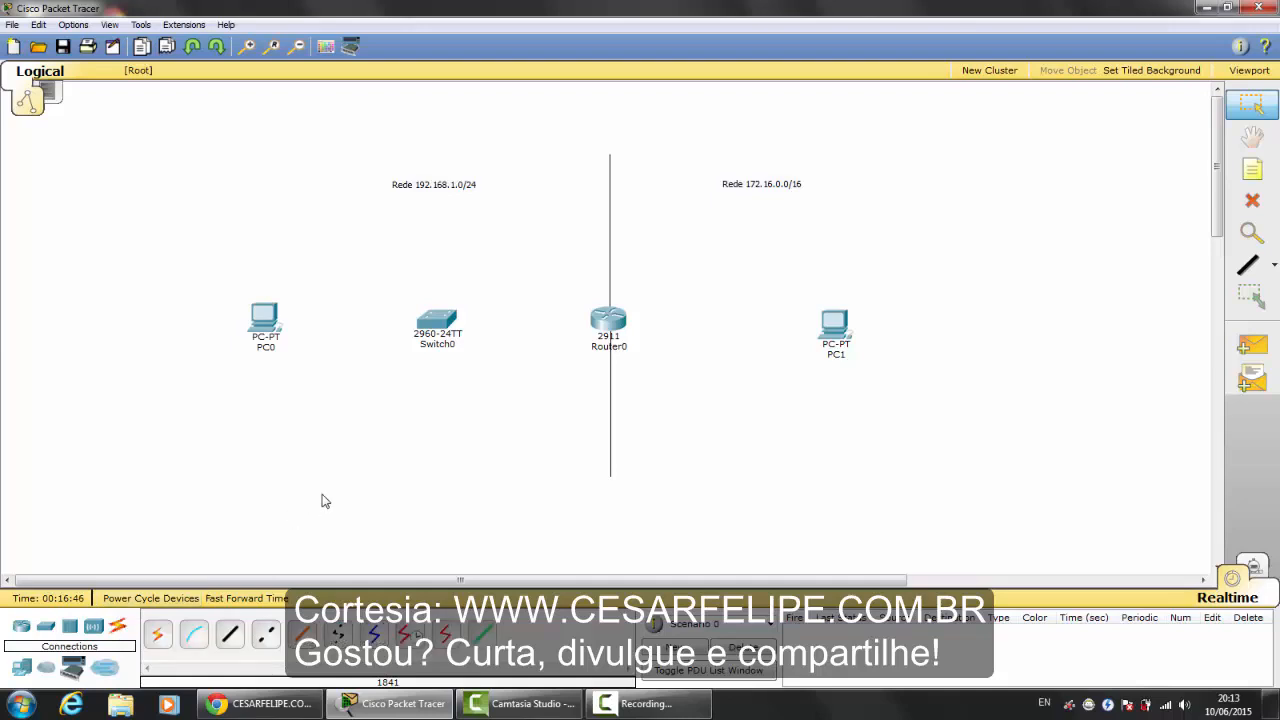
left_click(651, 714)
left_click(651, 714)
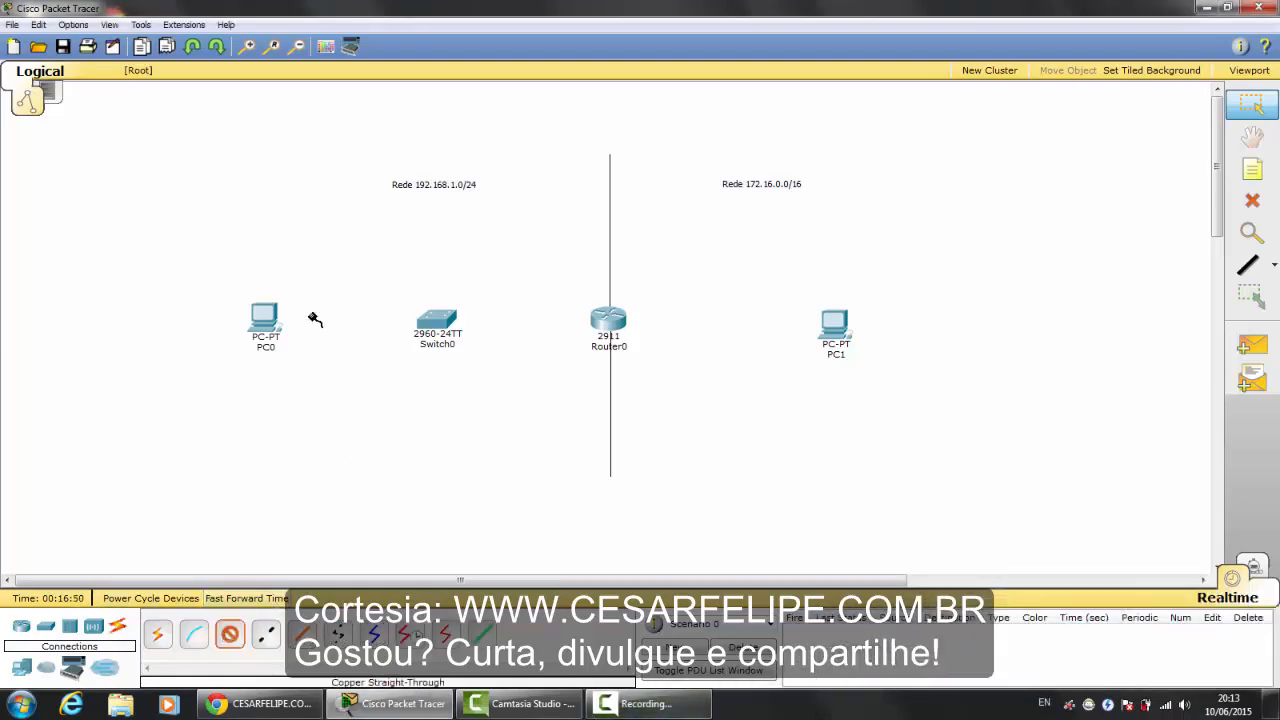
left_click(231, 636)
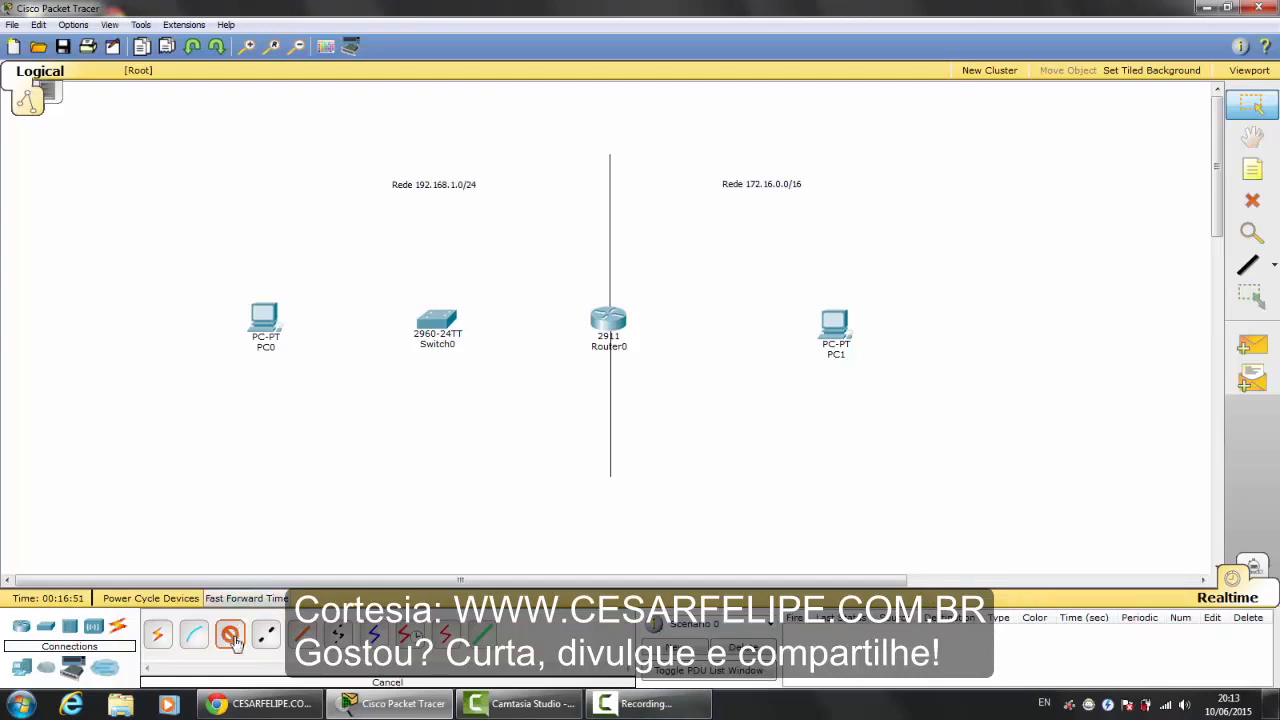
left_click(266, 318)
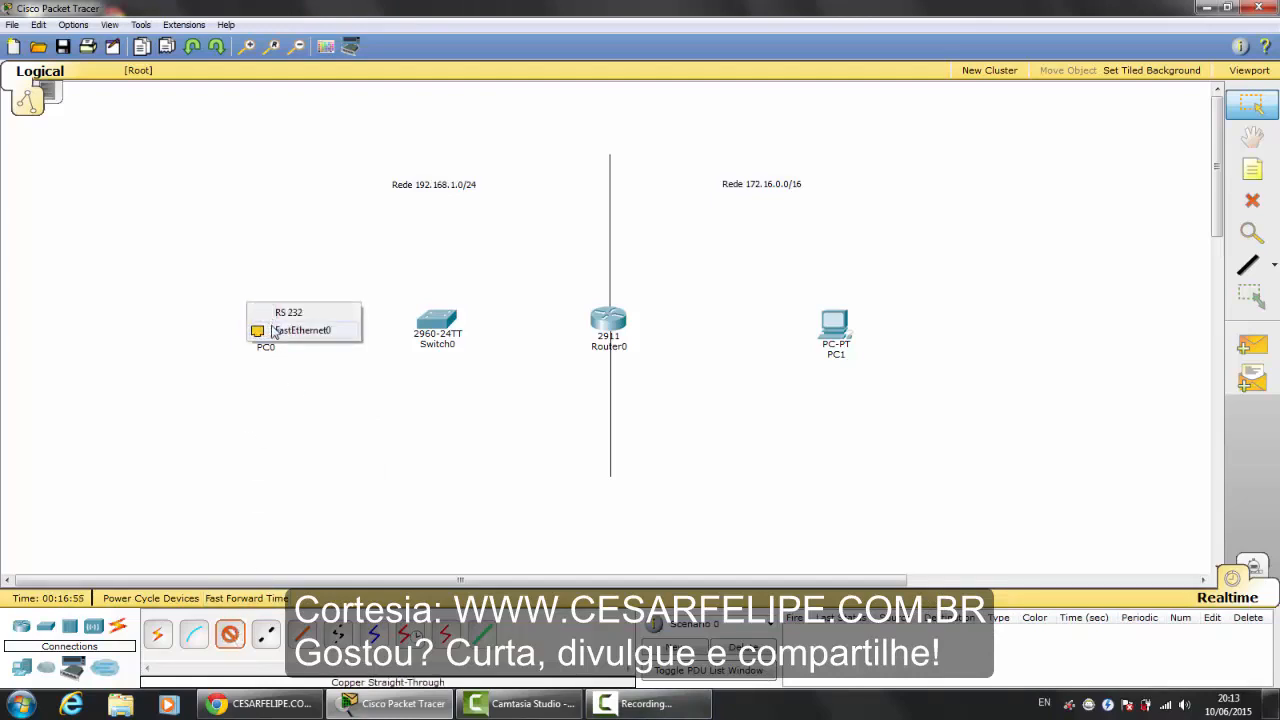
left_click(296, 330)
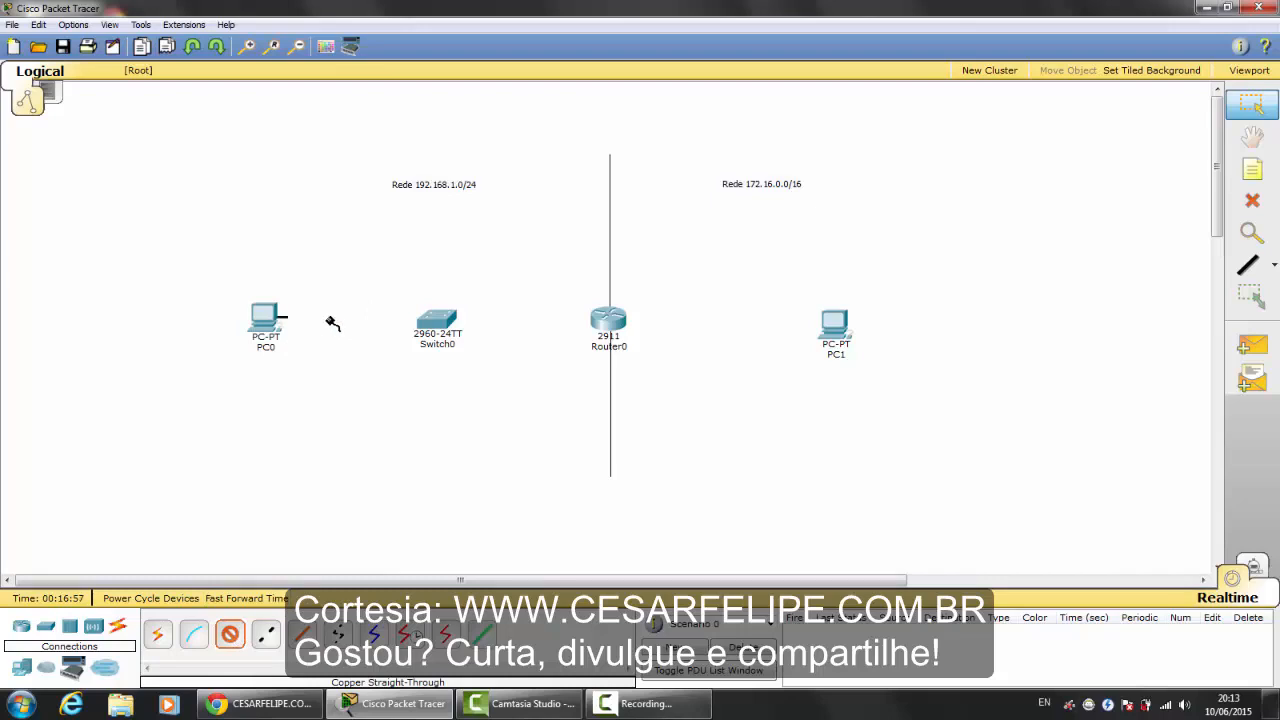
left_click(441, 322)
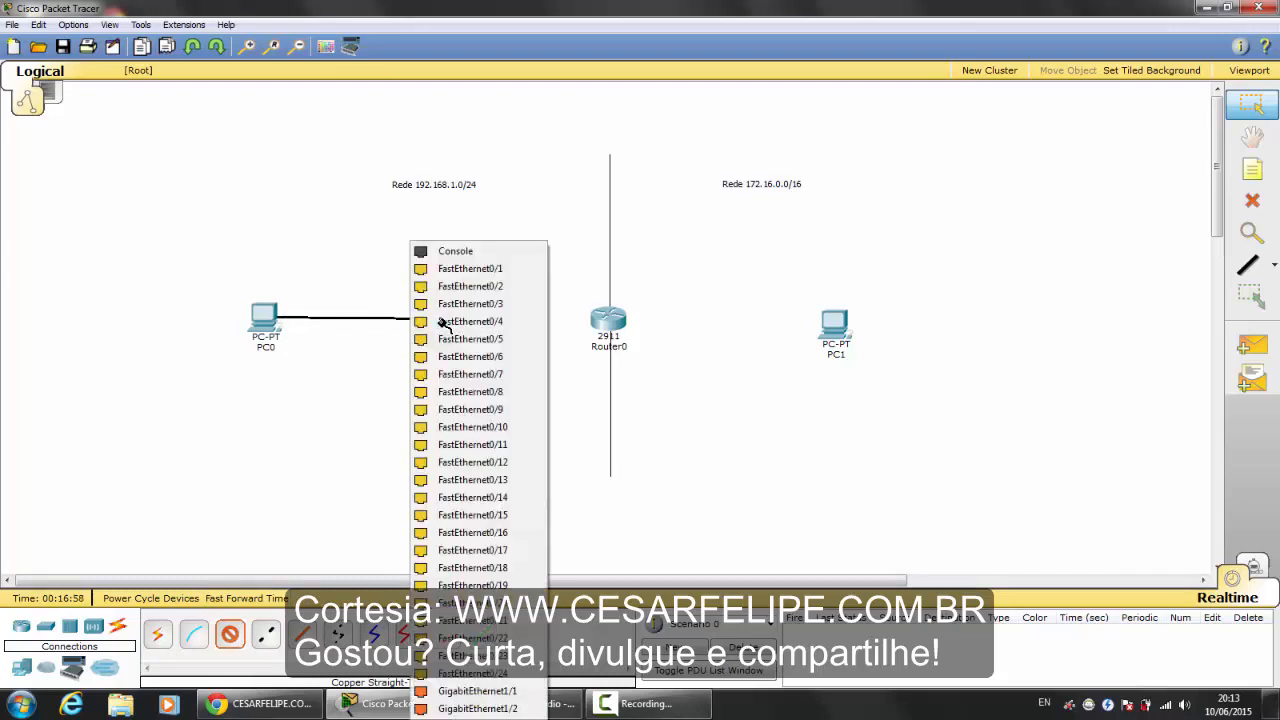
left_click(463, 272)
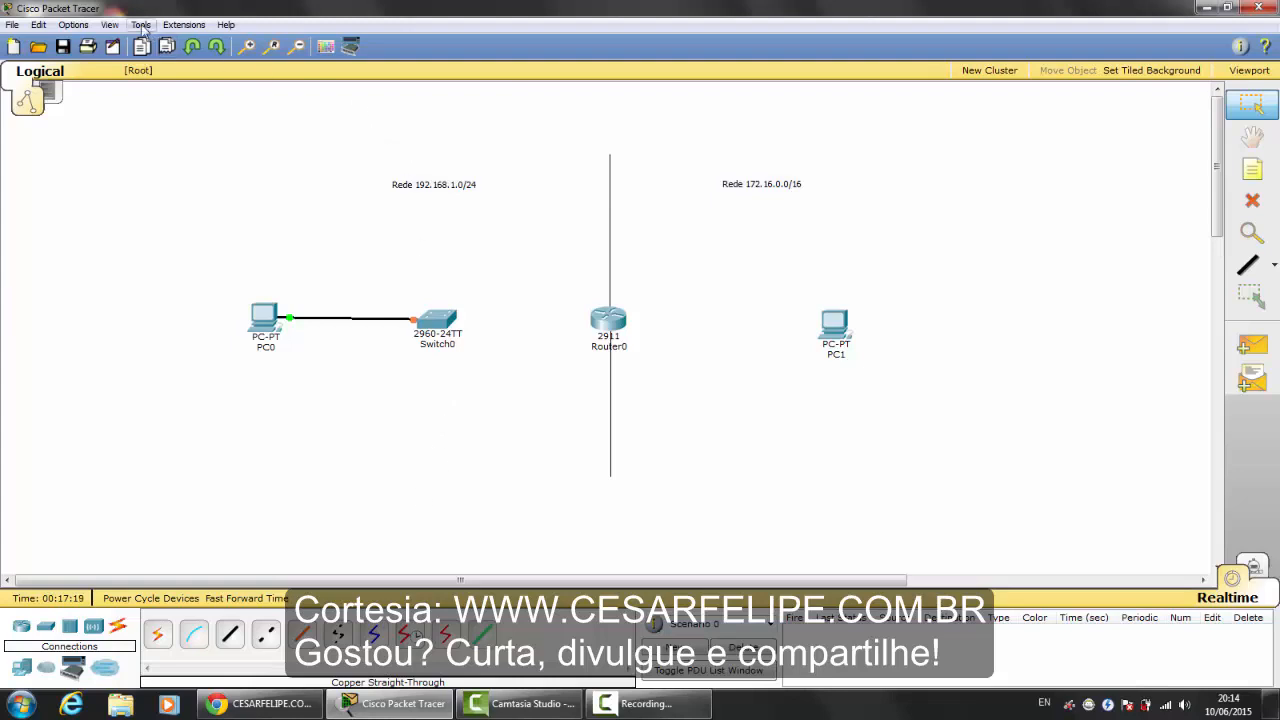
- Enable Always Show Port Labels in the interface preferences and close the preferences window
left_click(74, 25)
left_click(92, 44)
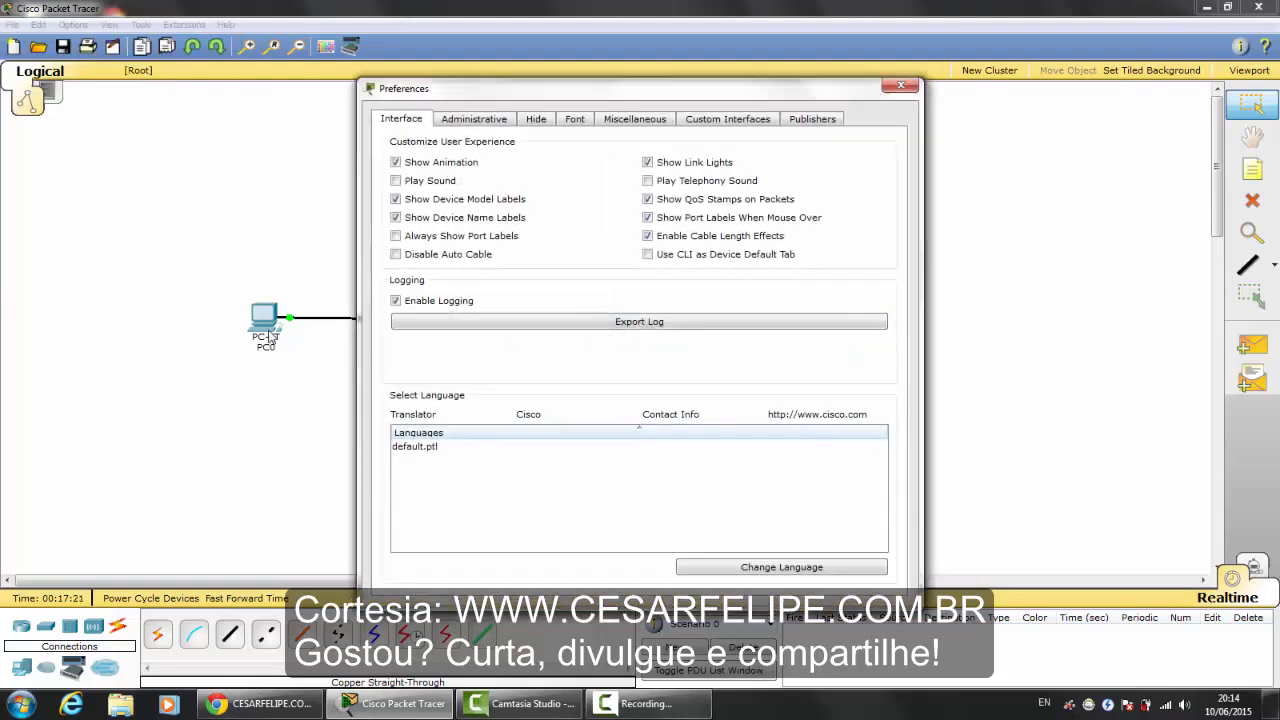
left_click(396, 236)
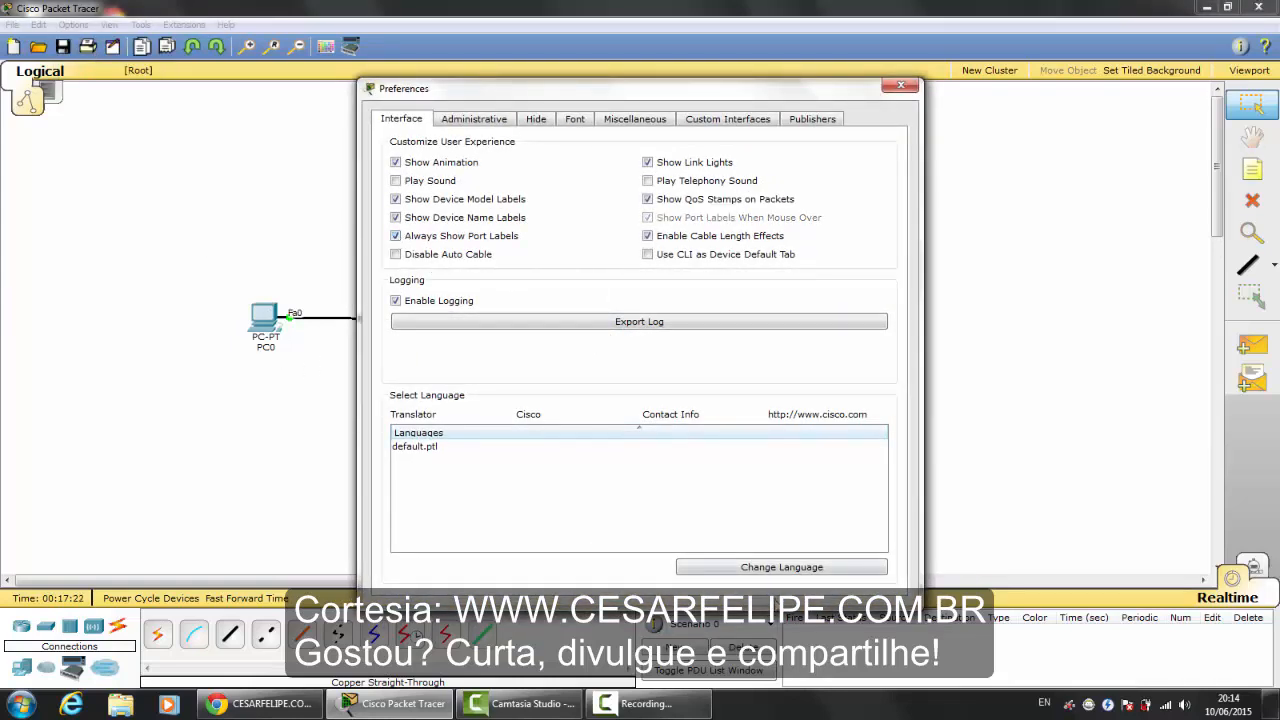
left_click(901, 86)
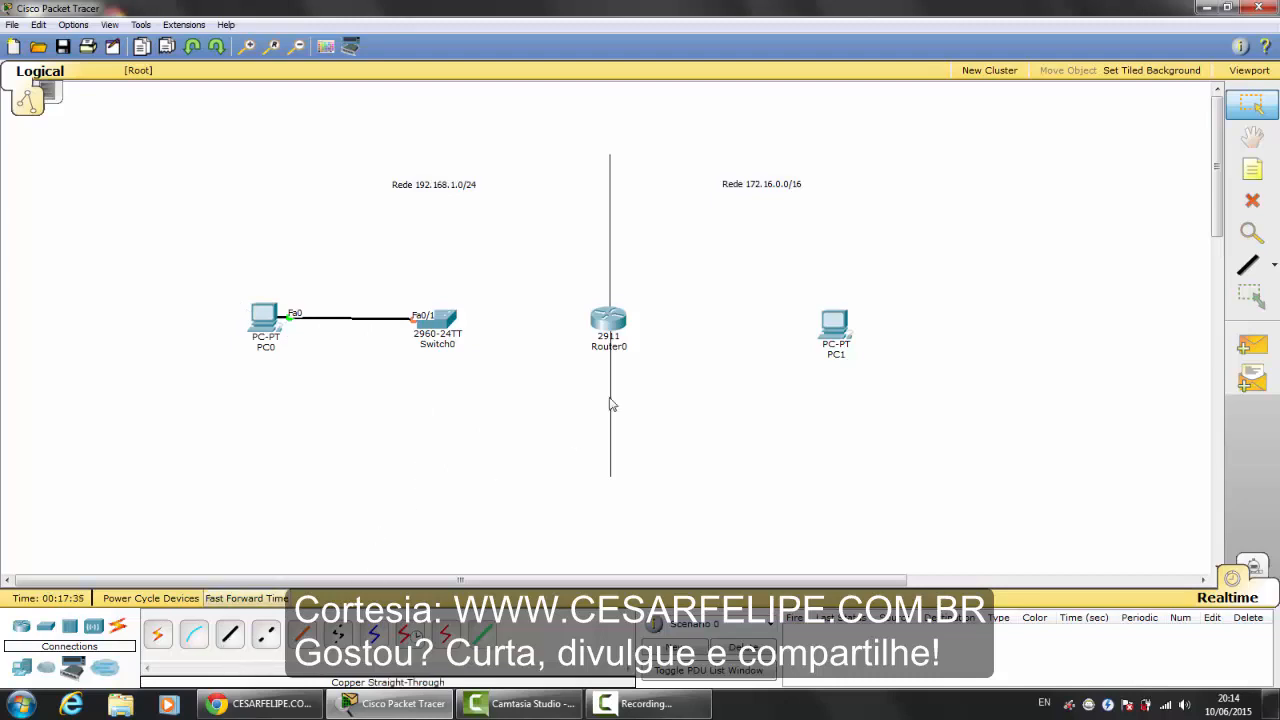
- Connect PC1 to Router0 using the automatically chosen connection type
left_click(160, 635)
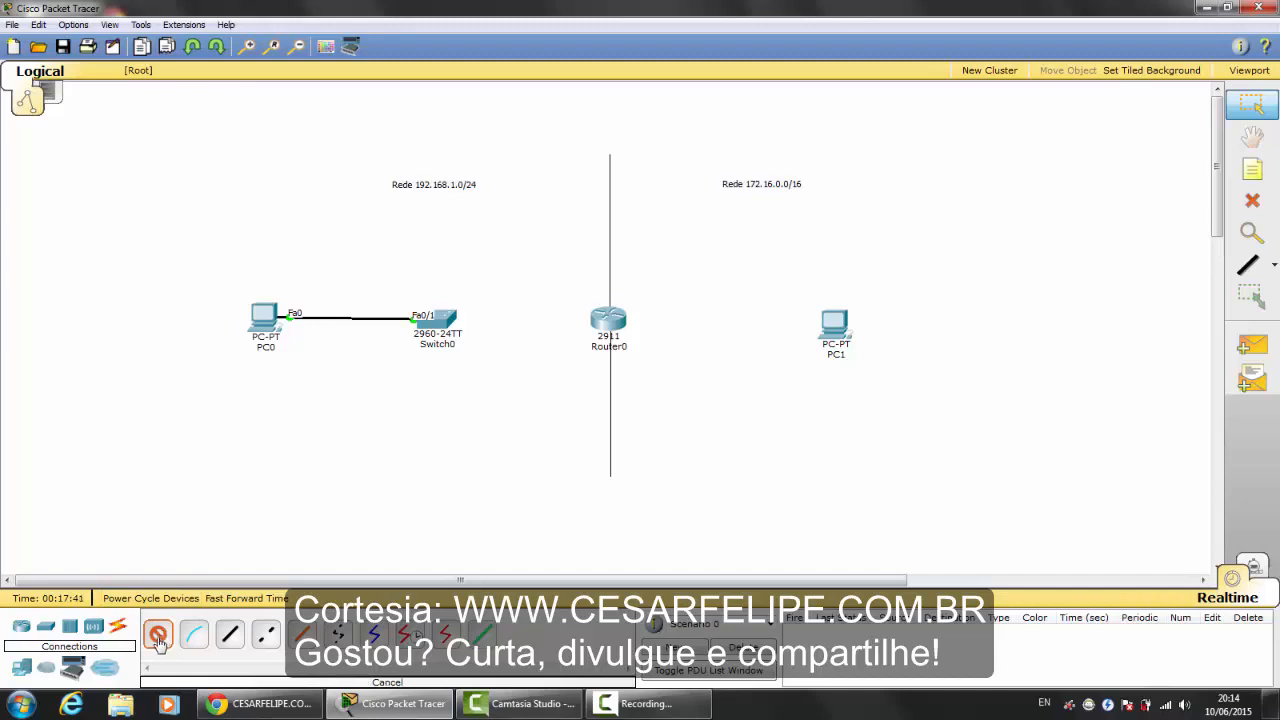
left_click(836, 325)
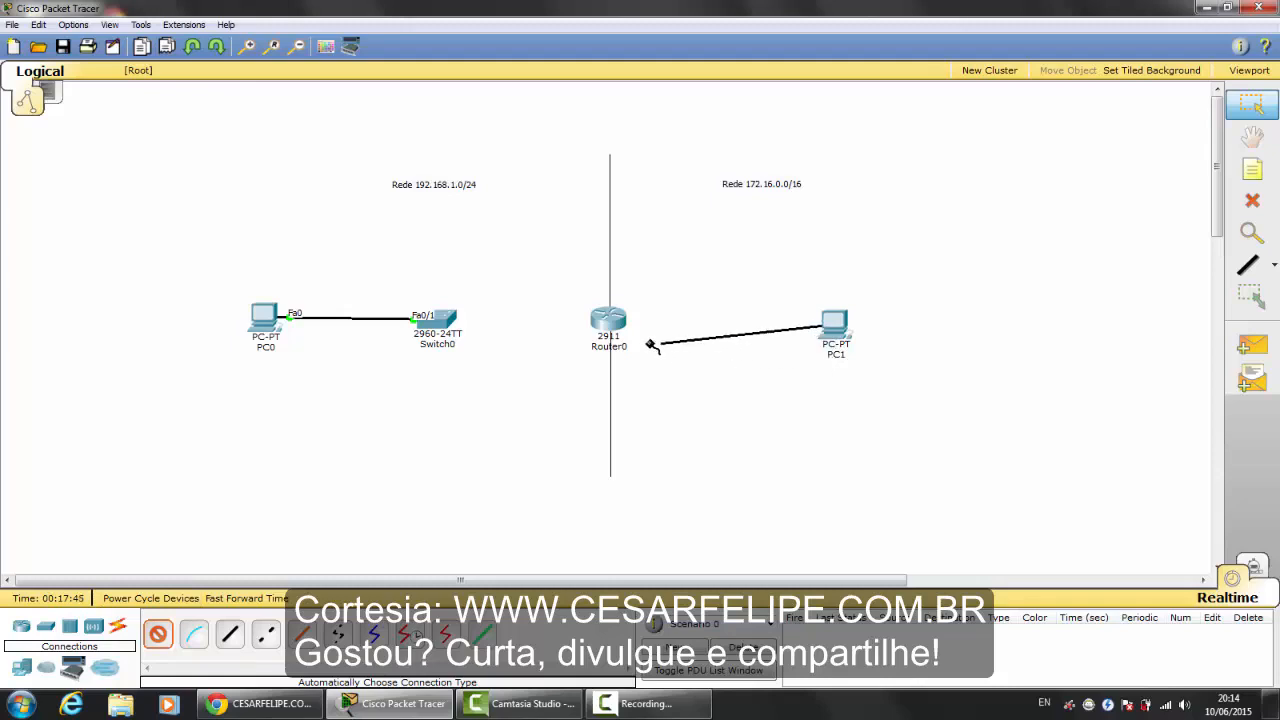
left_click(608, 320)
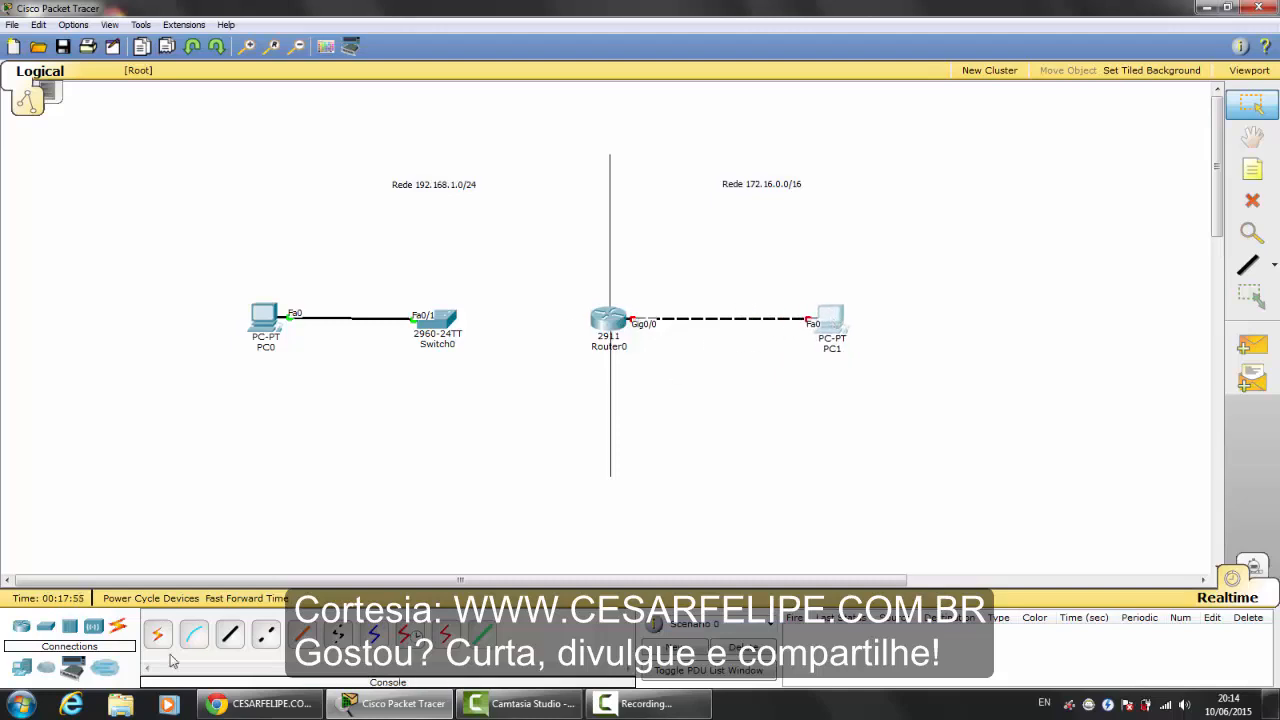
- Connect Switch0's GigabitEthernet1/1 port to Router0's GigabitEthernet0/1 port with a Copper Cross-Over cable
left_click(265, 634)
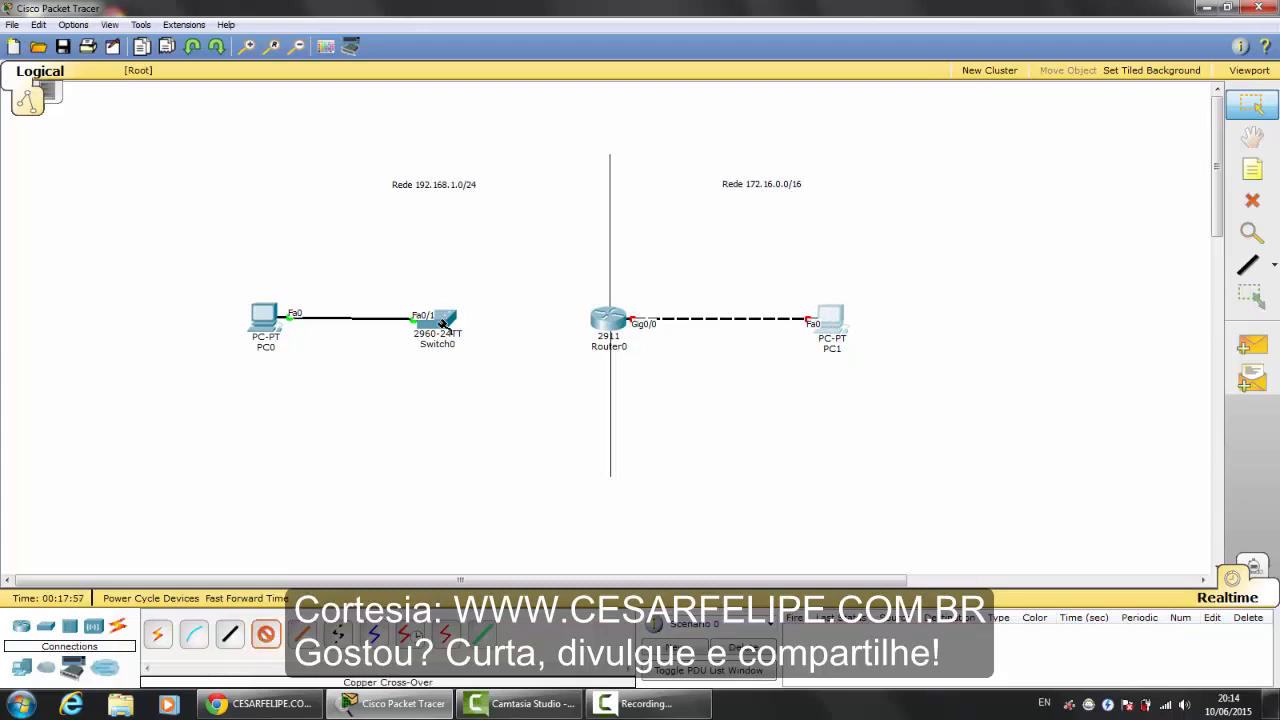
left_click(442, 326)
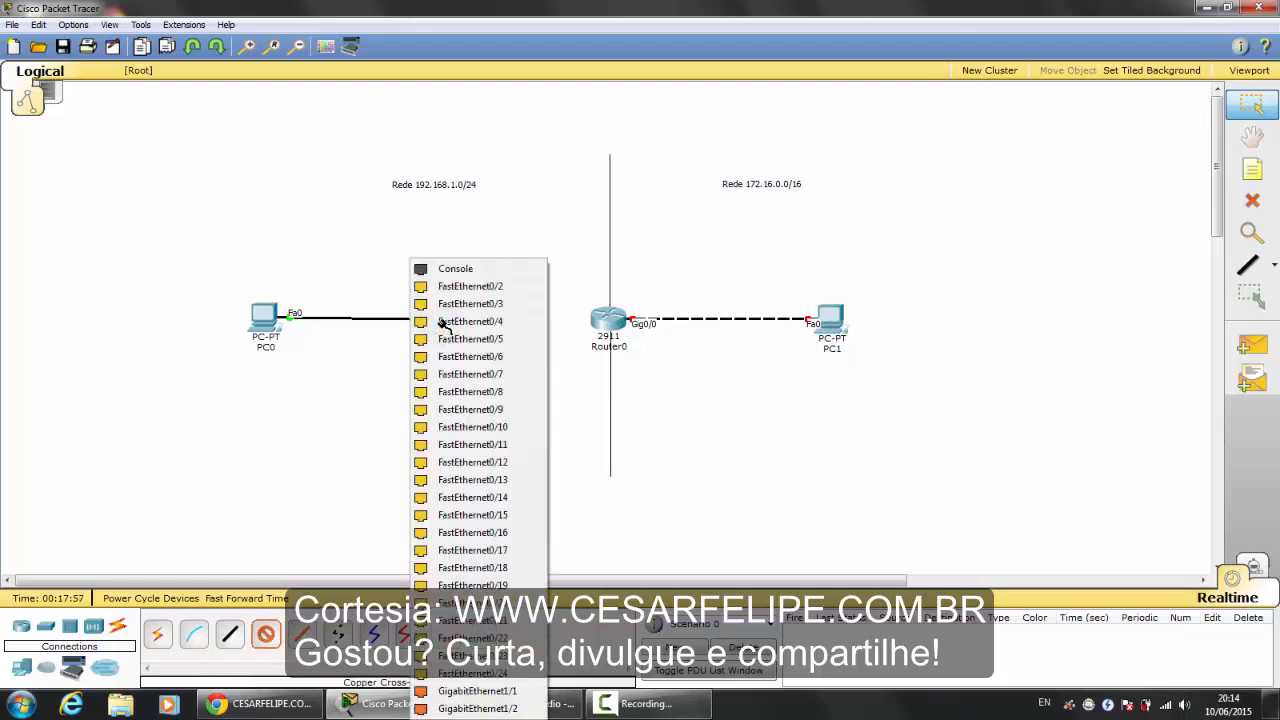
left_click(477, 692)
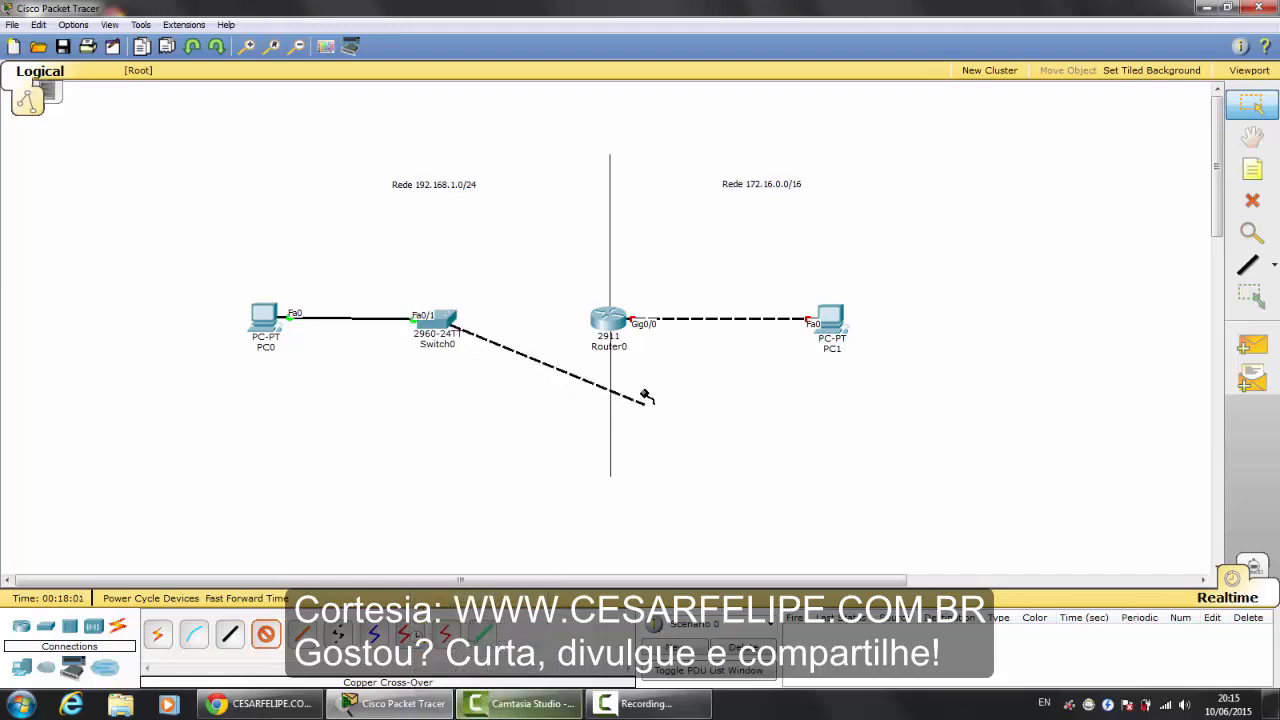
left_click(618, 320)
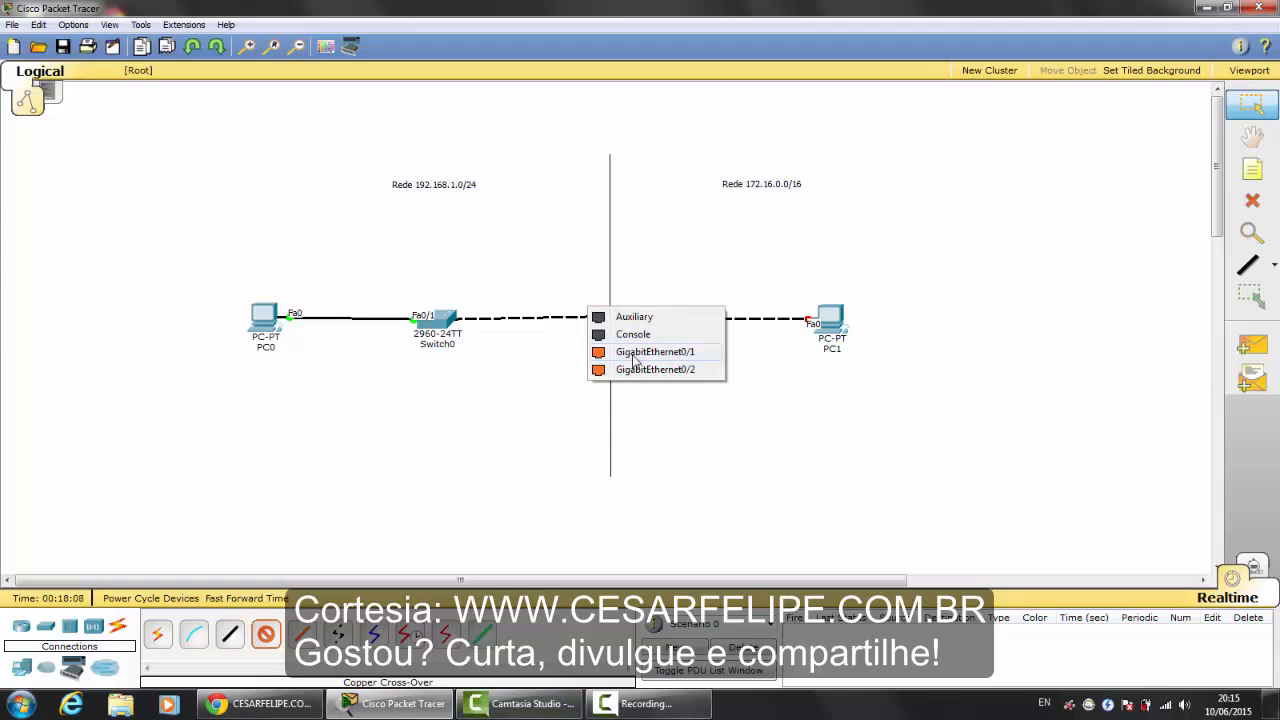
left_click(633, 356)
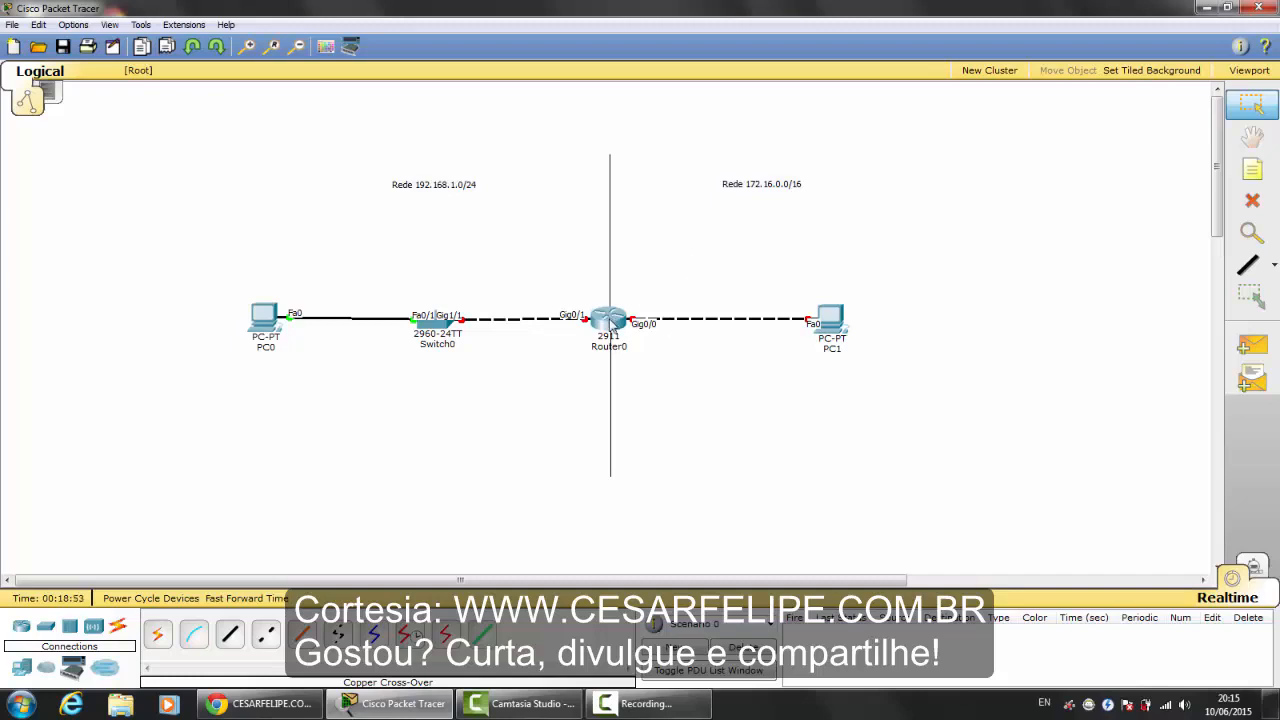
- Examine the configuration dialog prompt in Router0's command line interface, leaving it unanswered, and close the router window
left_click(609, 320)
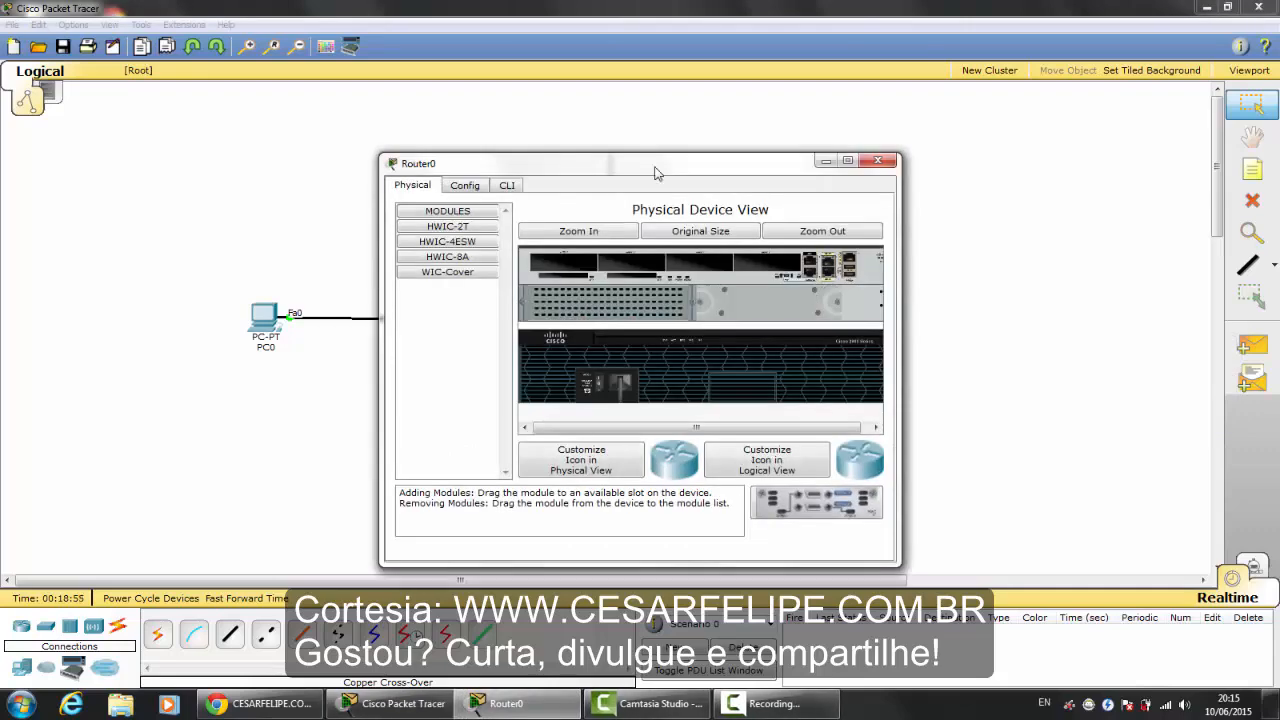
left_click_drag(655, 173, 1000, 180)
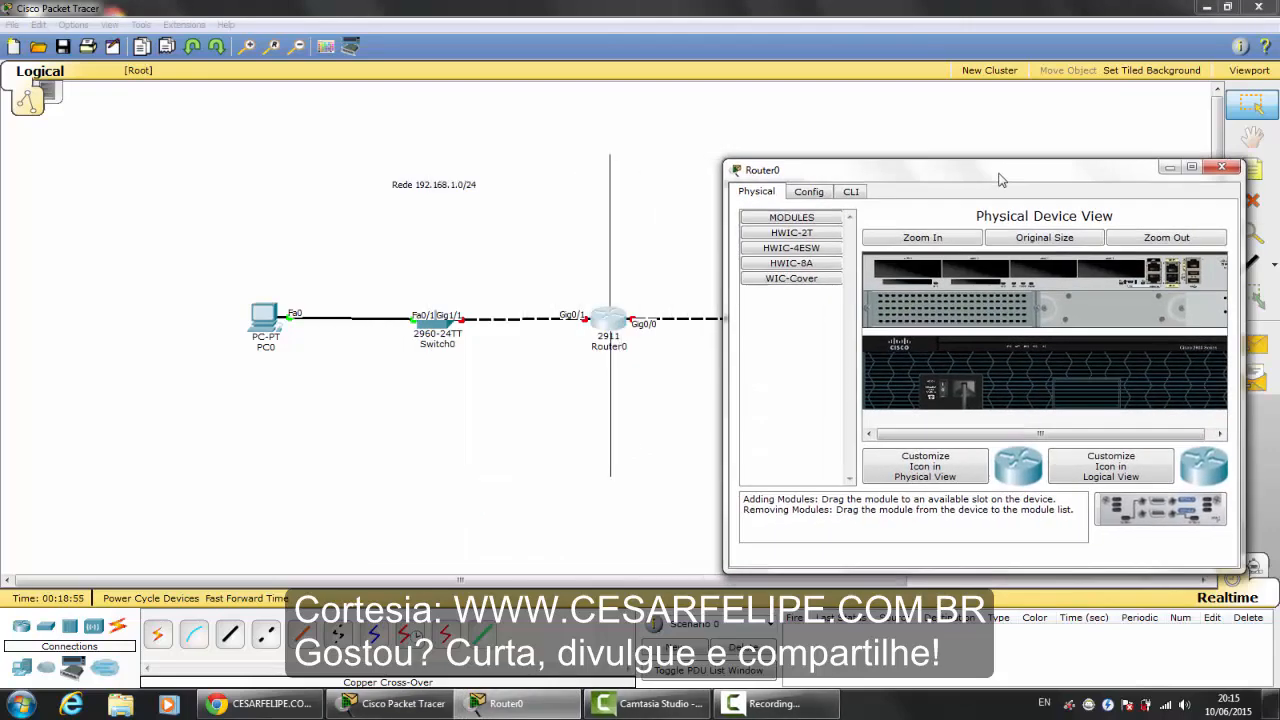
left_click(851, 192)
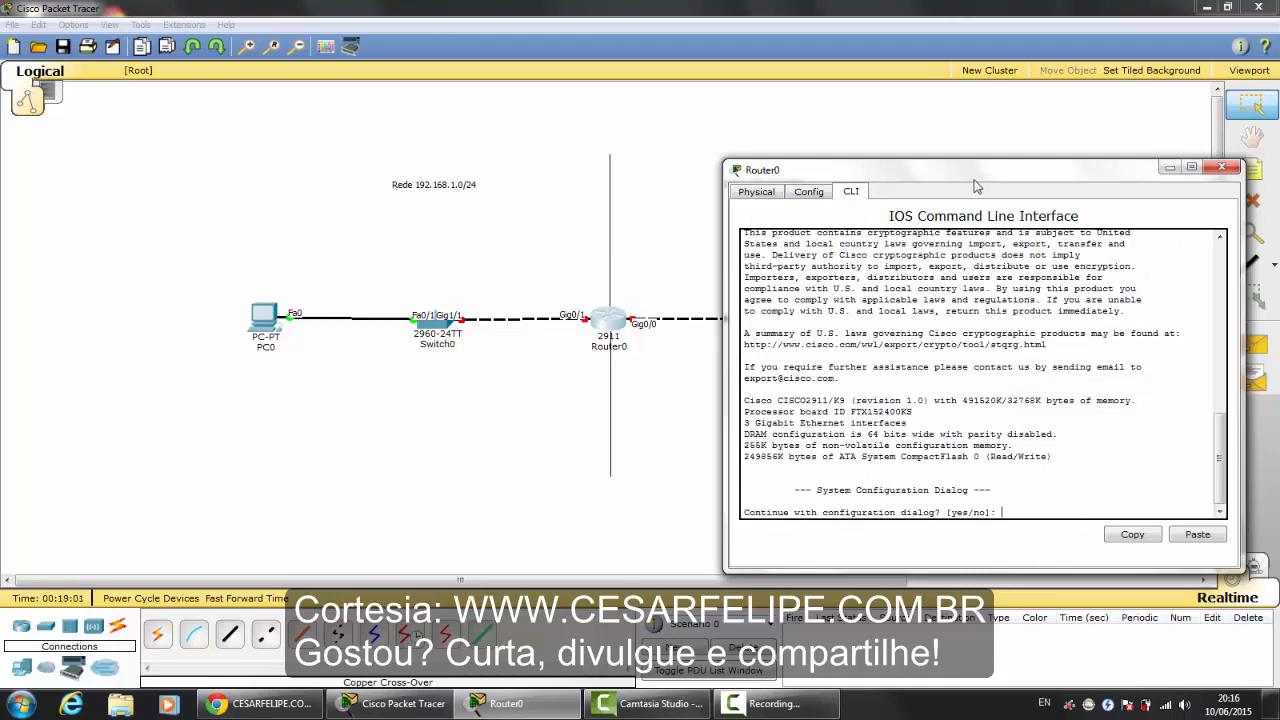
left_click_drag(978, 178, 932, 134)
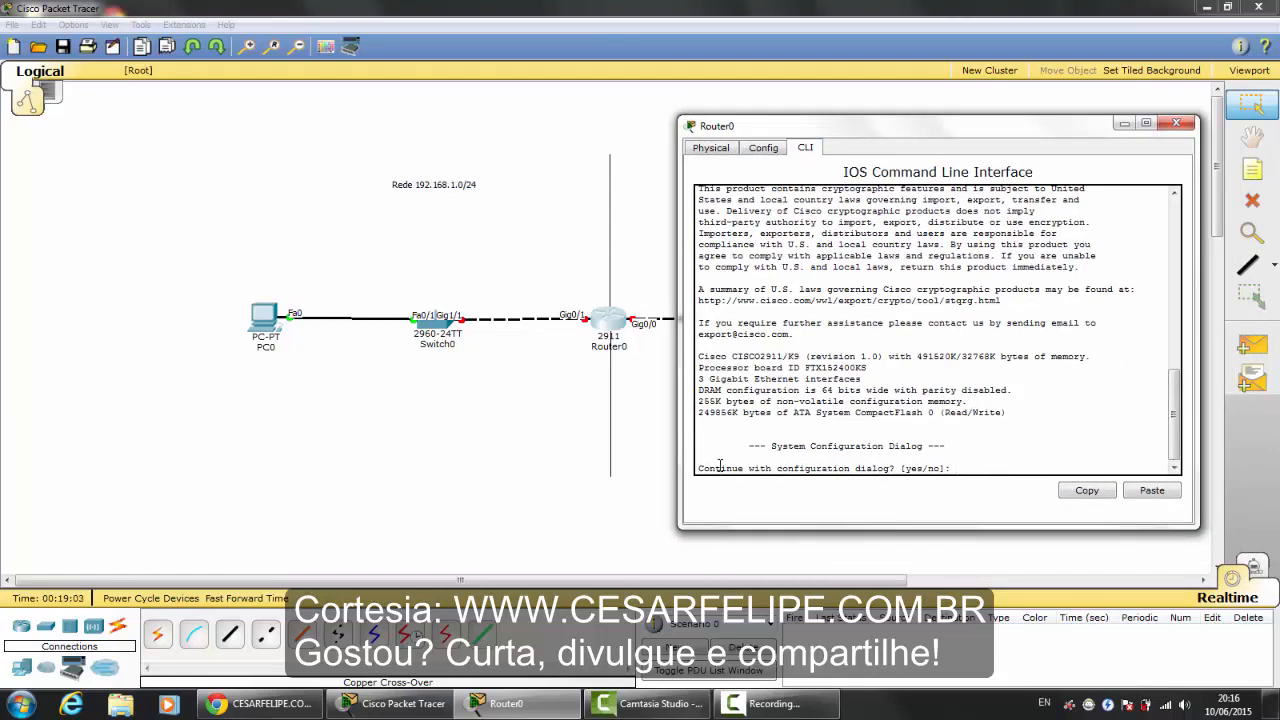
left_click_drag(718, 465, 1051, 472)
left_click(985, 468)
left_click(1176, 123)
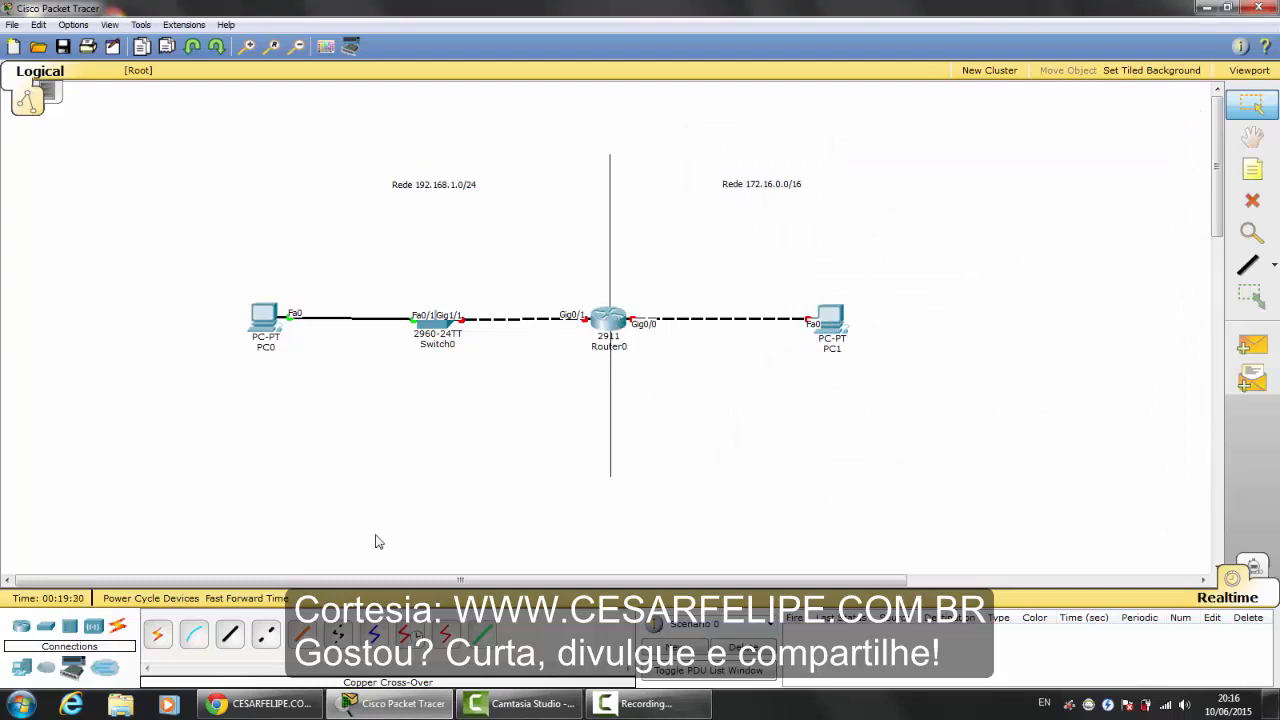
- Switch to Chrome and search Google for "cabo serial console" in a new tab
left_click(240, 704)
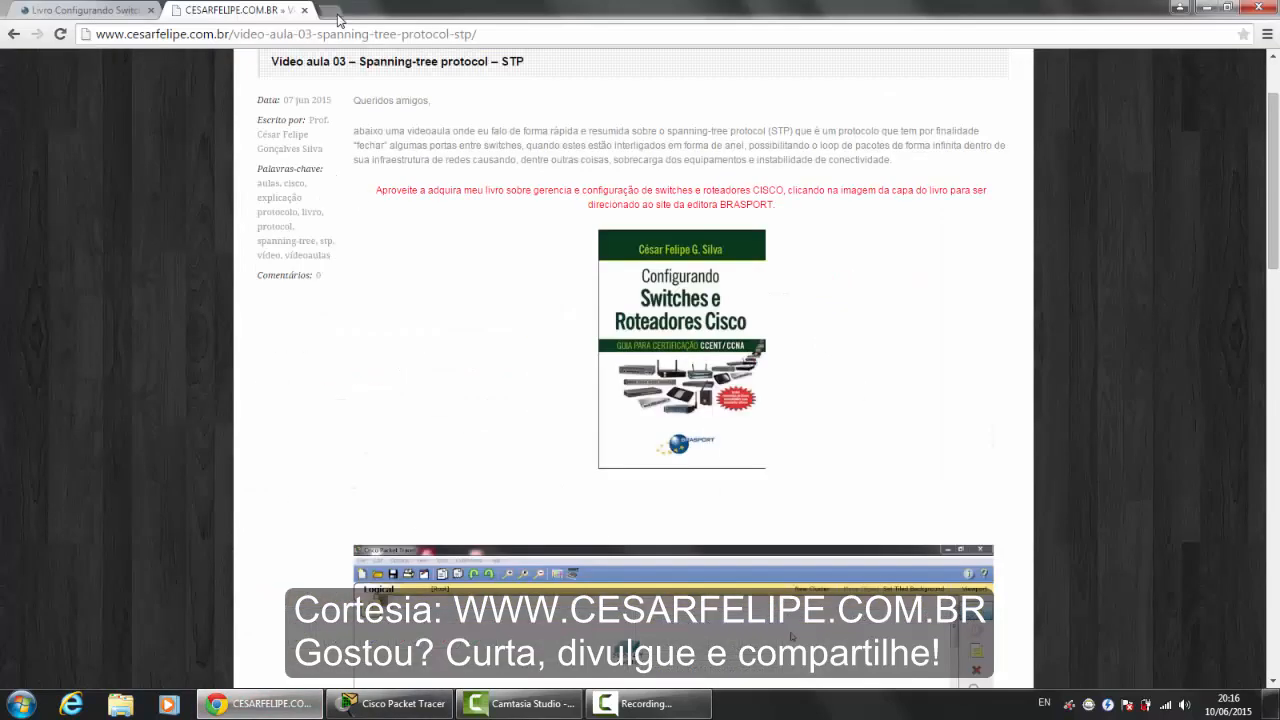
left_click(331, 10)
type("cabo serial")
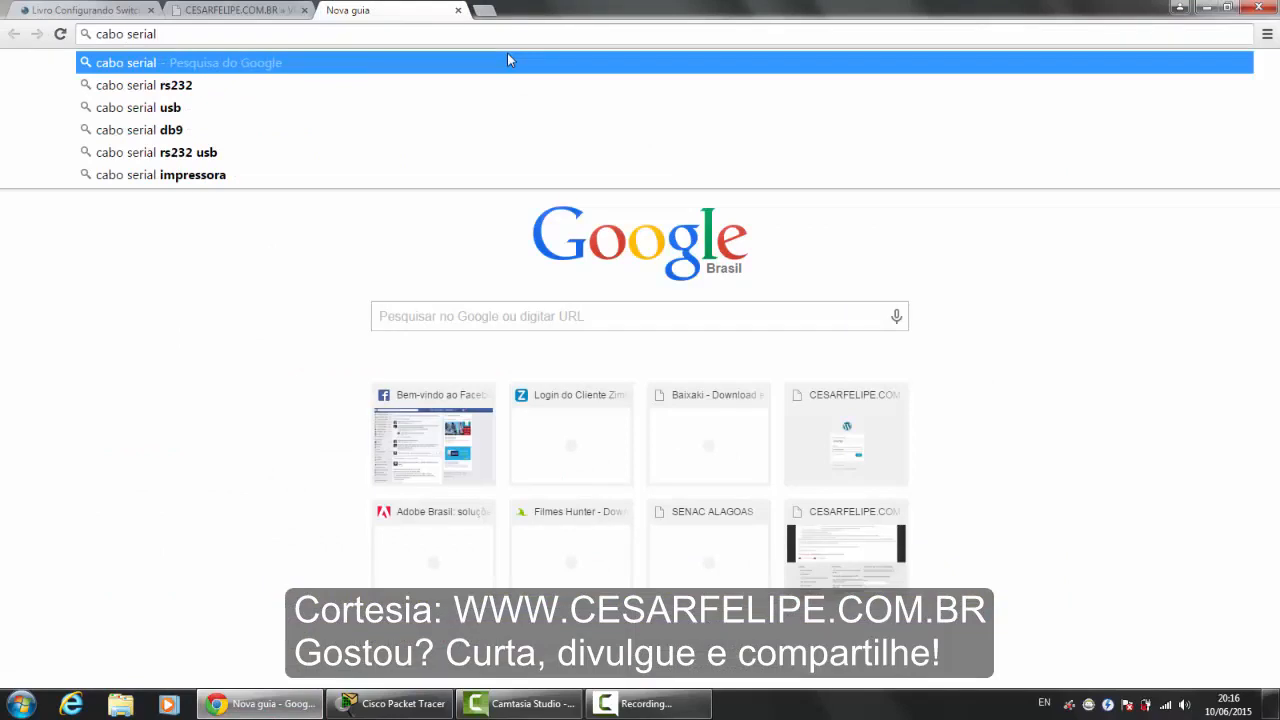
type(" console")
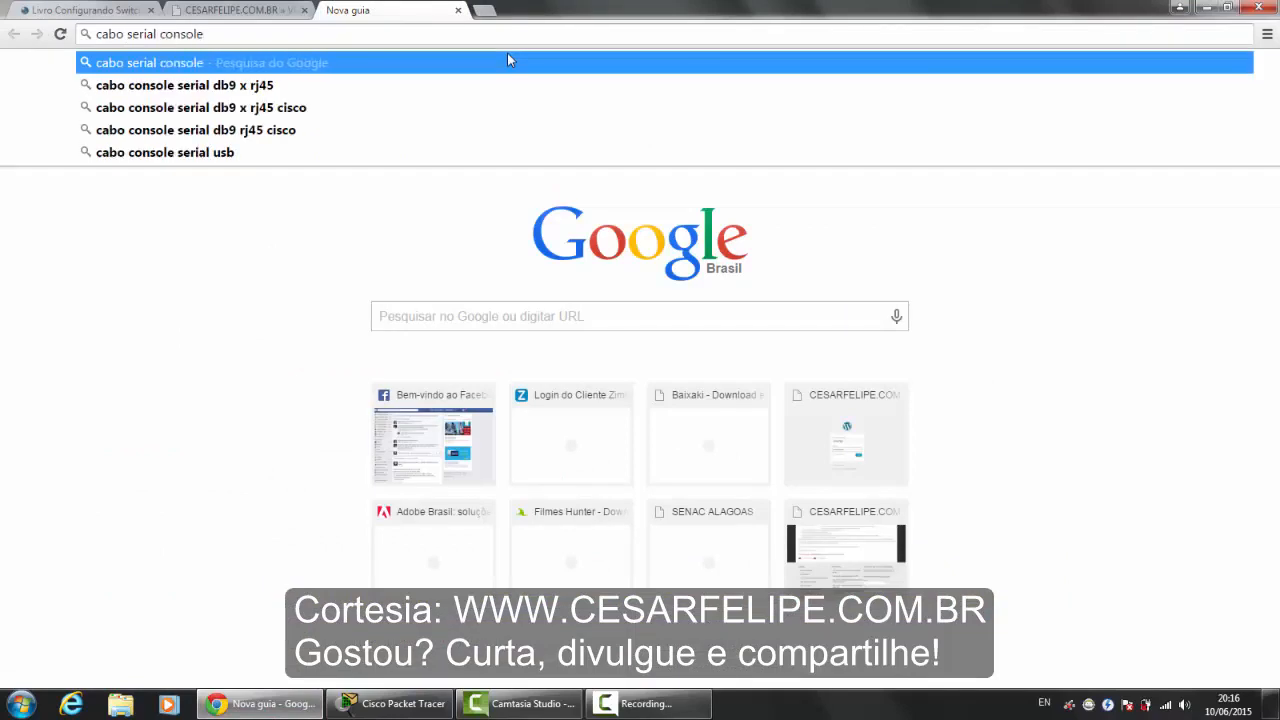
key("Return")
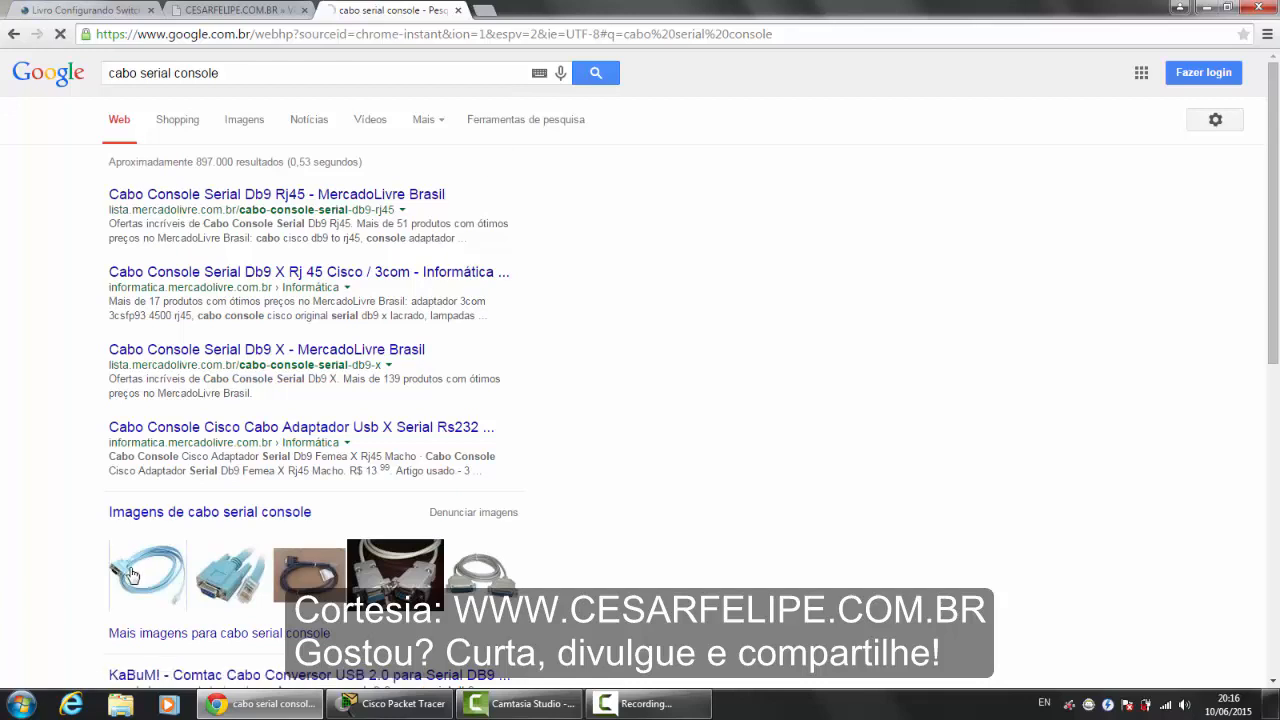
- Examine both connectors in the first image of the blue console cable and close the search tab
left_click(130, 576)
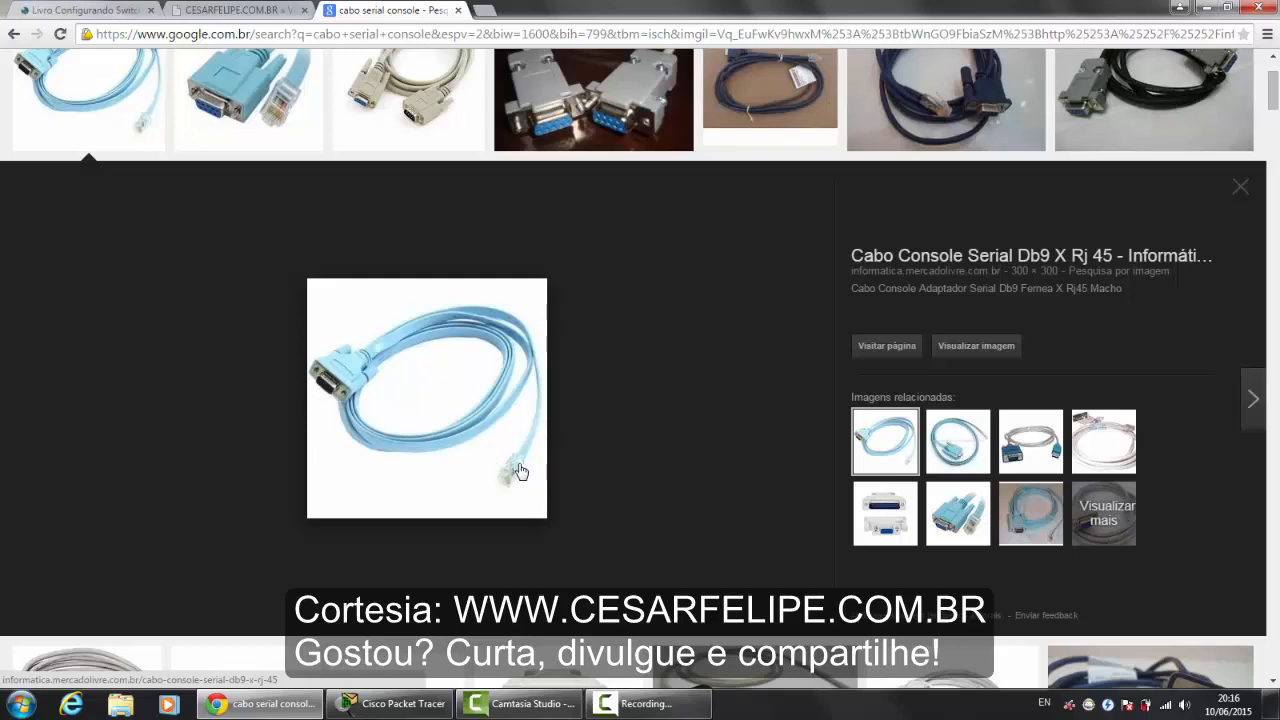
scroll(484, 432, "up", 2)
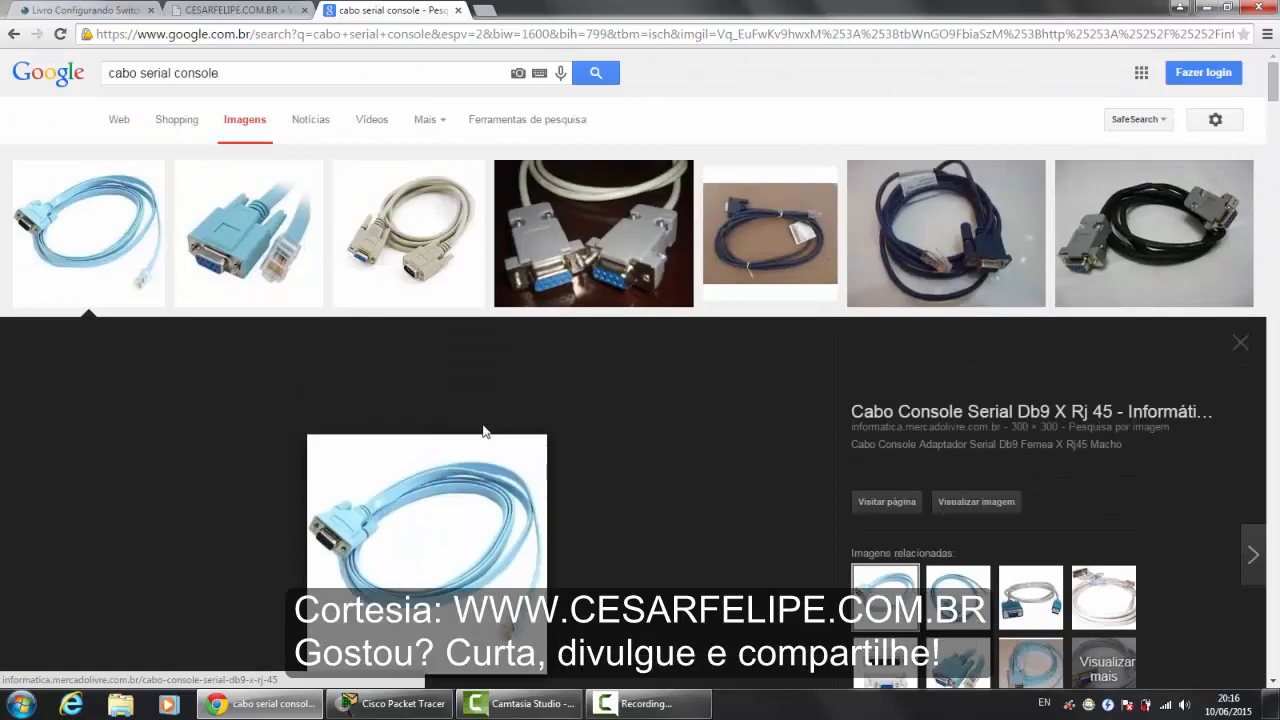
scroll(437, 386, "down", 1)
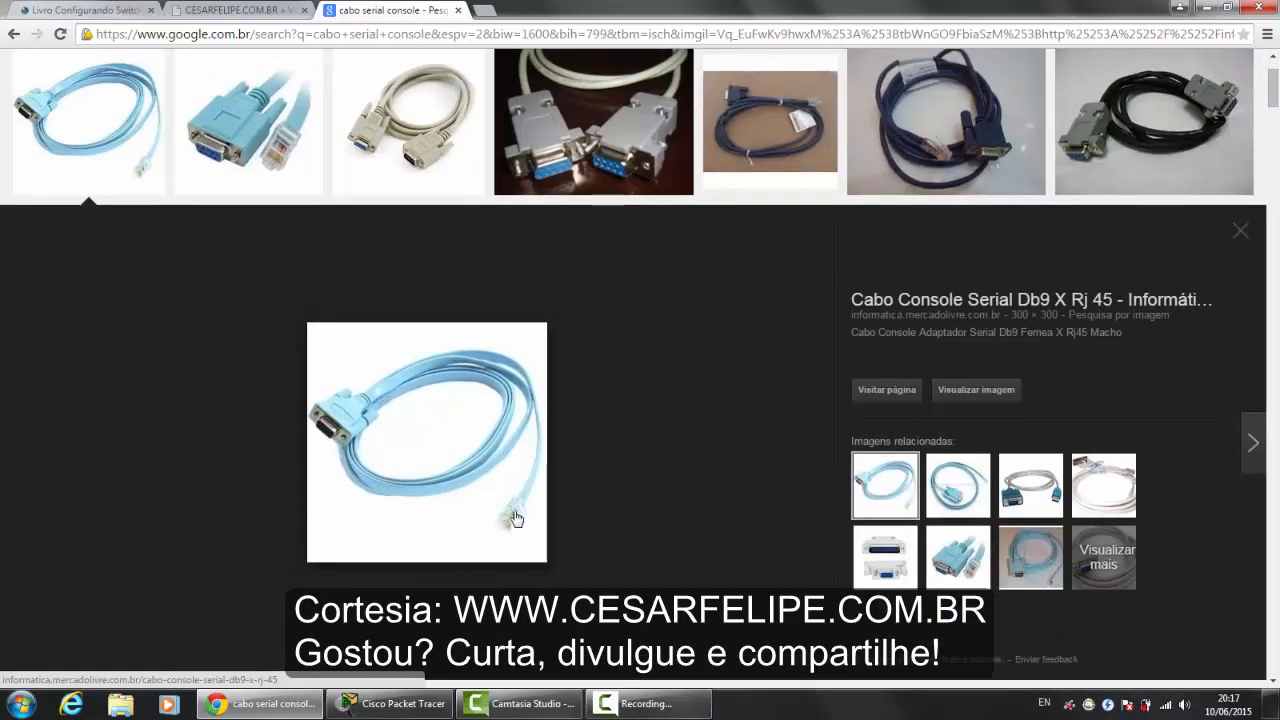
left_click(457, 11)
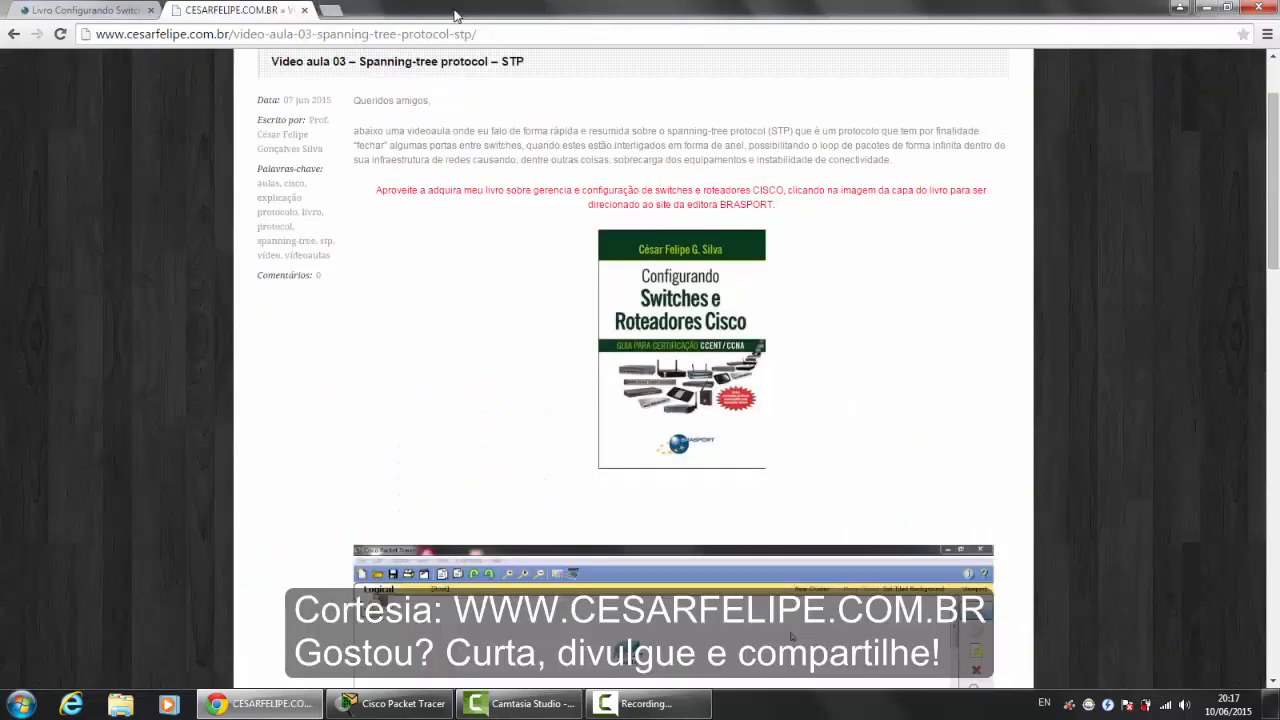
- Minimize the open windows and launch PuTTY from the desktop
left_click(1207, 8)
left_click(1206, 8)
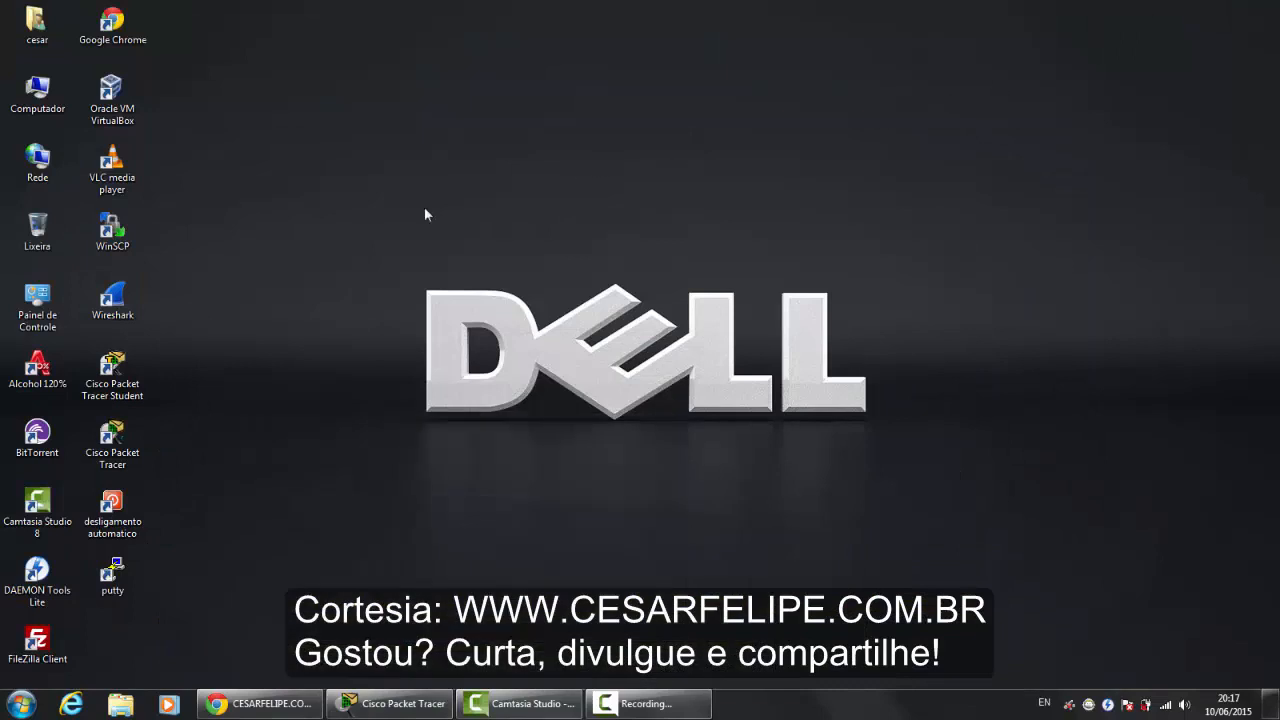
double_click(113, 572)
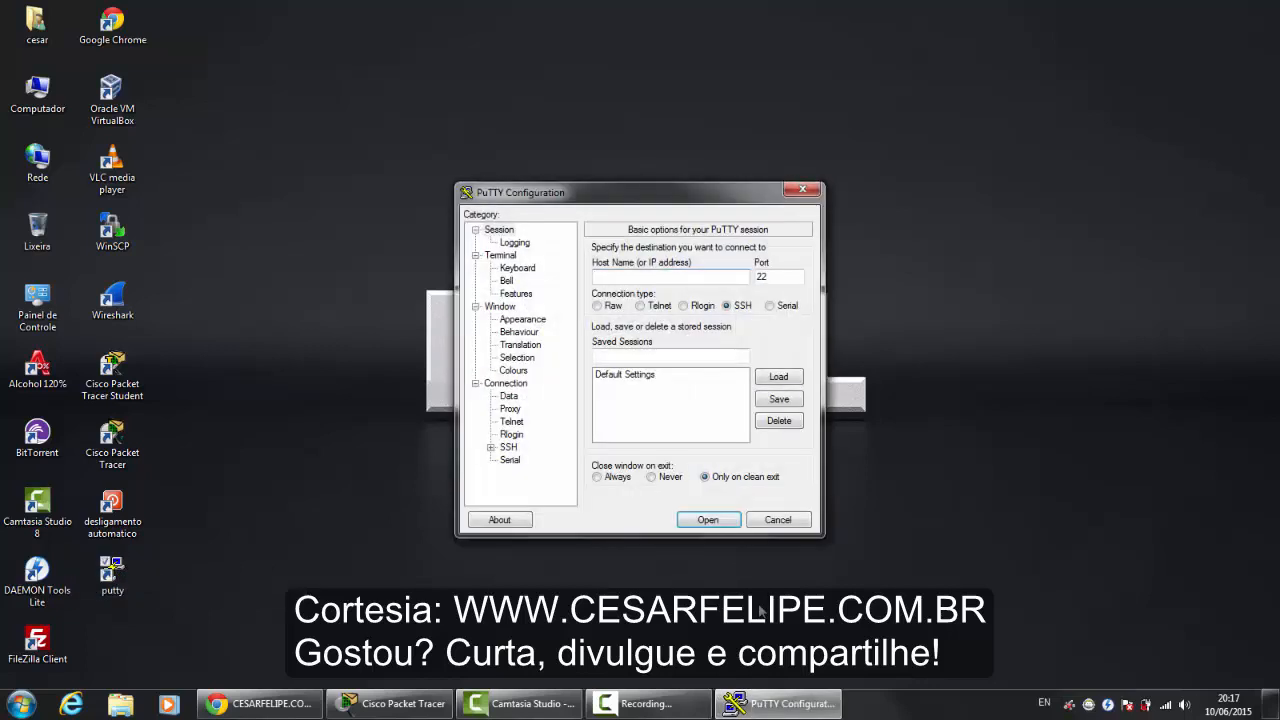
- Choose the Serial connection type in PuTTY and try to open a session on COM1 at speed 9600
left_click_drag(665, 195, 658, 88)
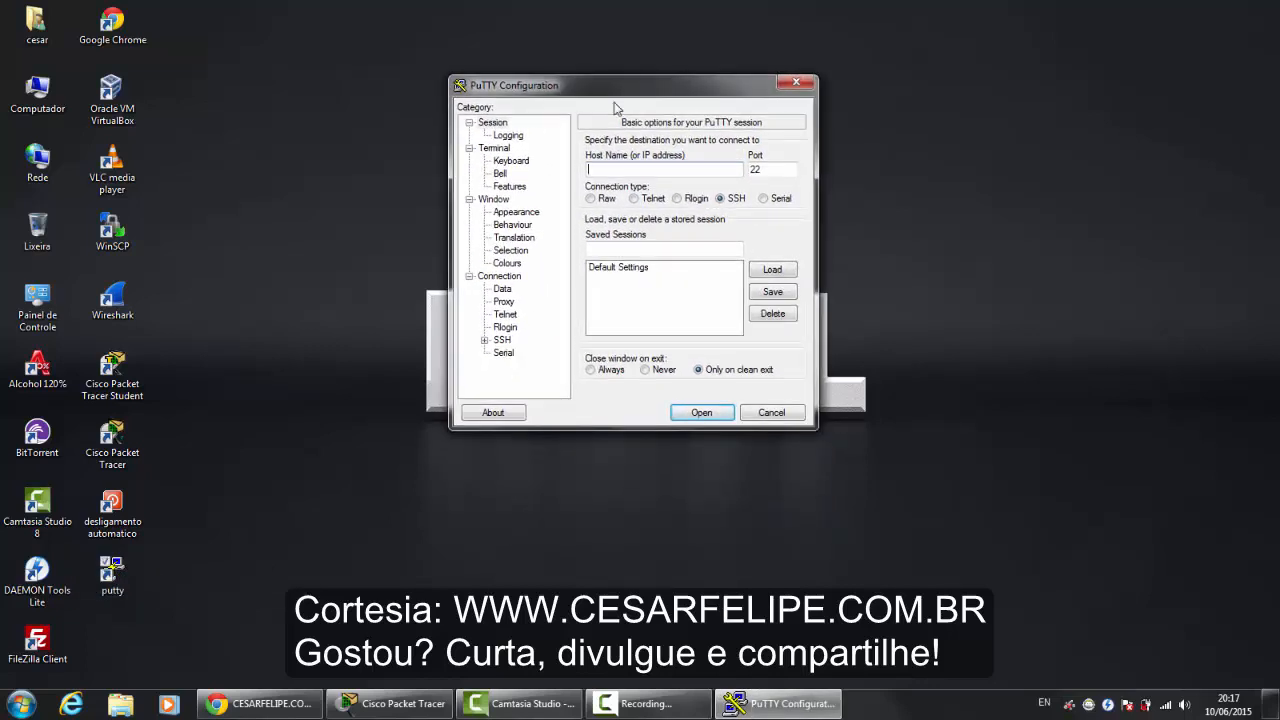
left_click(763, 199)
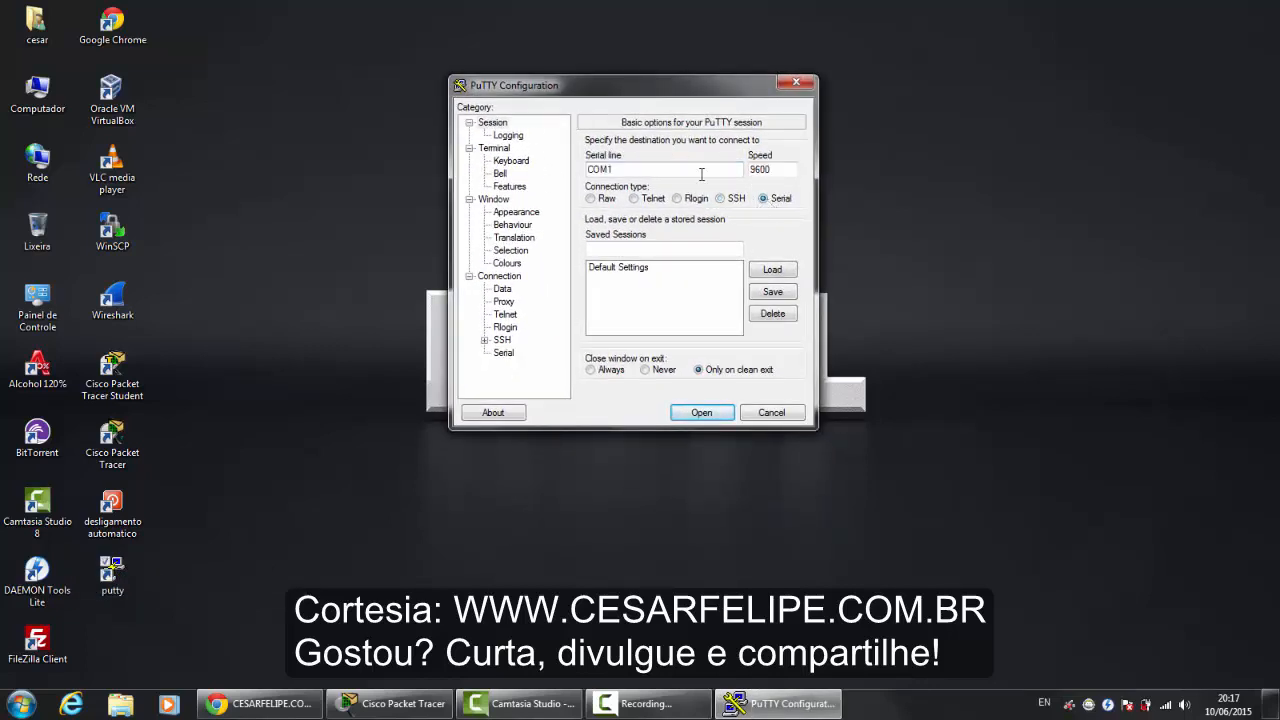
left_click(706, 413)
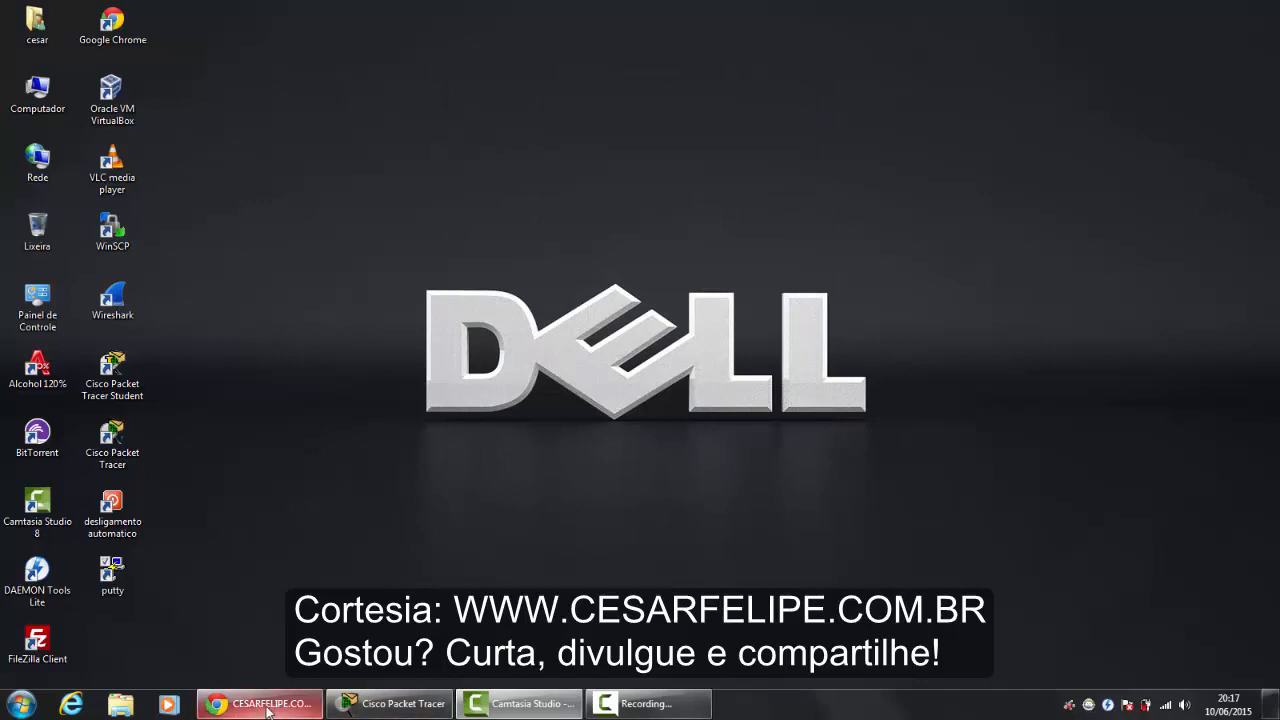
- Switch to Packet Tracer, view Router0's command line interface and close the router window
left_click(390, 703)
left_click(609, 320)
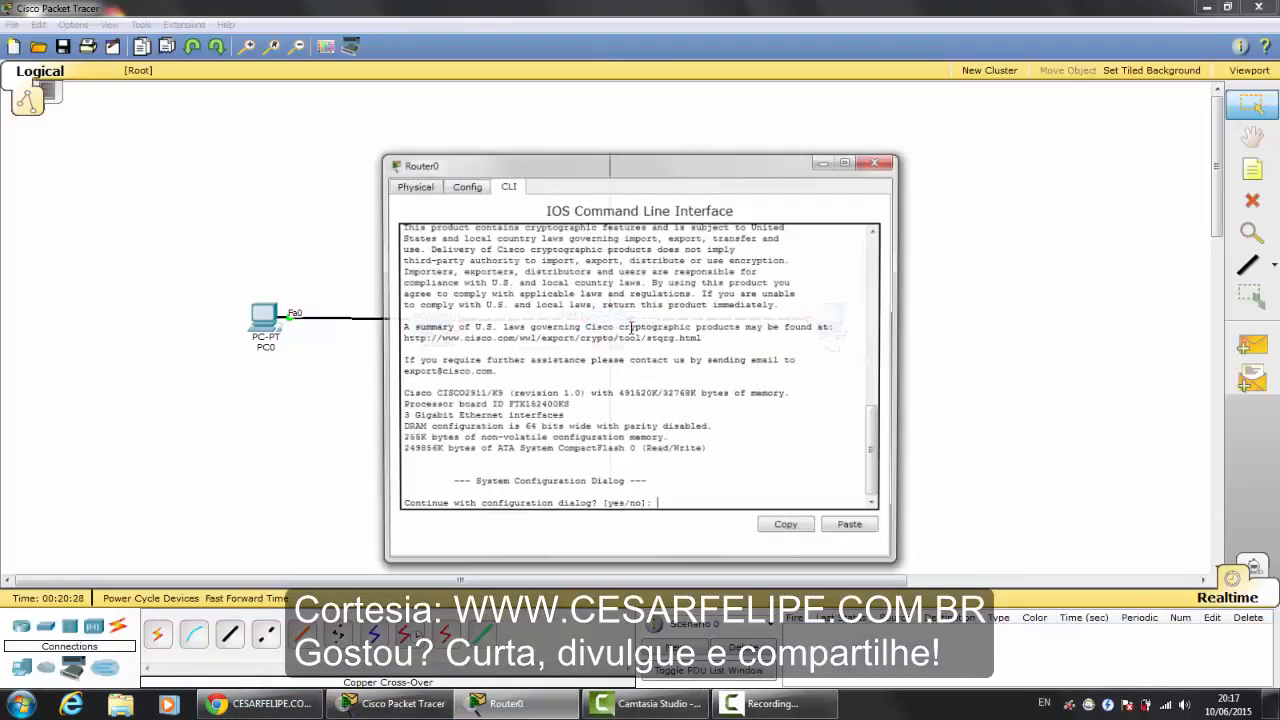
left_click(877, 160)
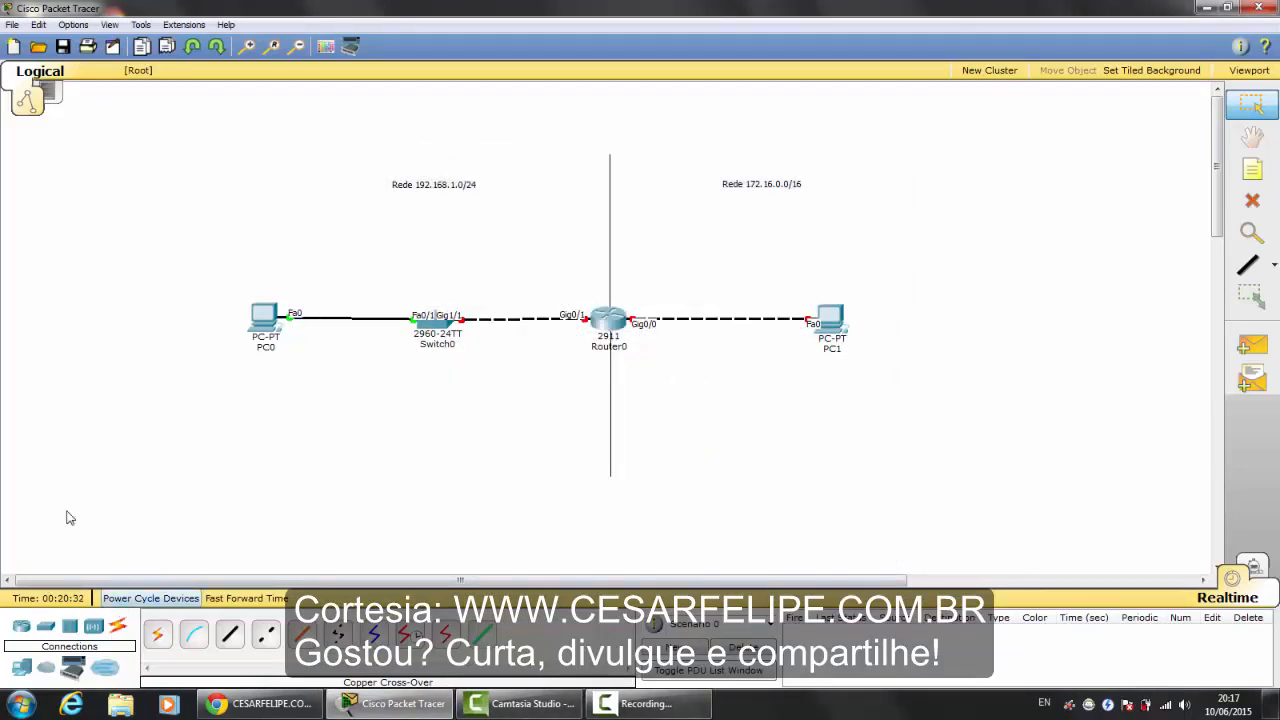
- Add a generic laptop to the workspace, below the link between Router0 and PC1
left_click(24, 674)
left_click(195, 636)
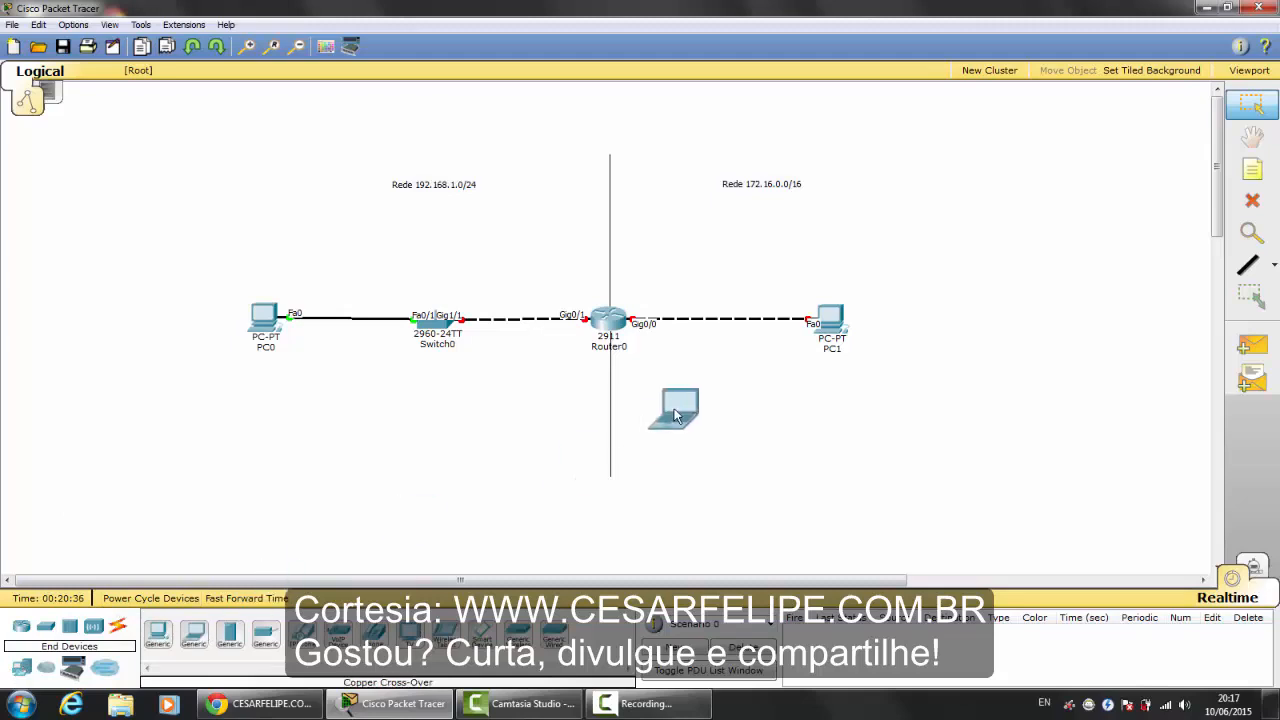
left_click(720, 432)
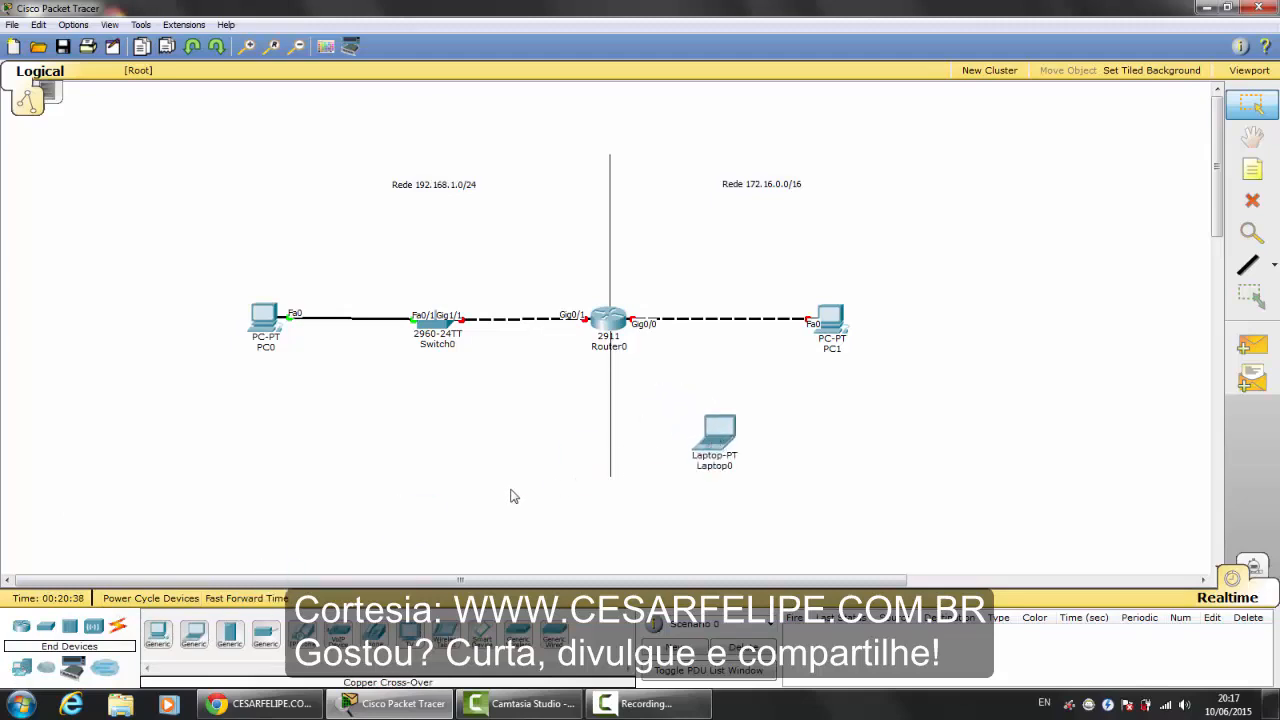
- Connect Laptop0's RS 232 port to Router0's Console port with a console cable
left_click(120, 627)
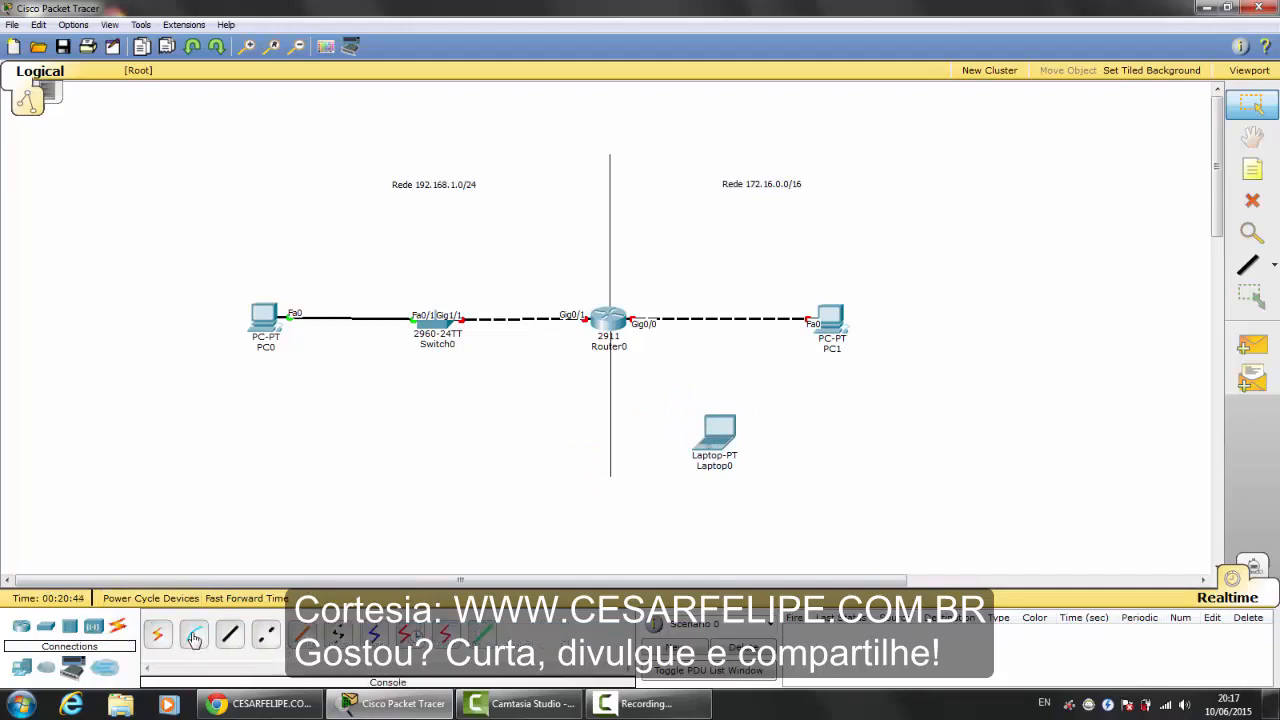
left_click(194, 638)
left_click(724, 434)
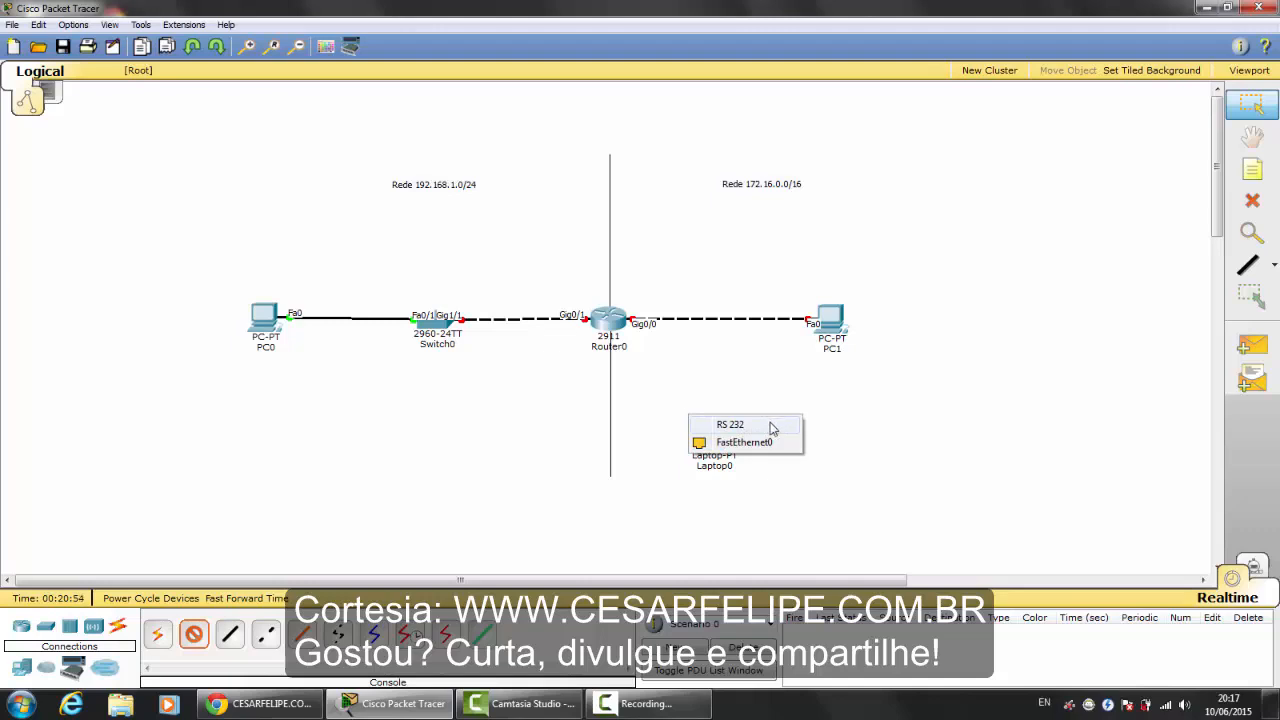
left_click(776, 426)
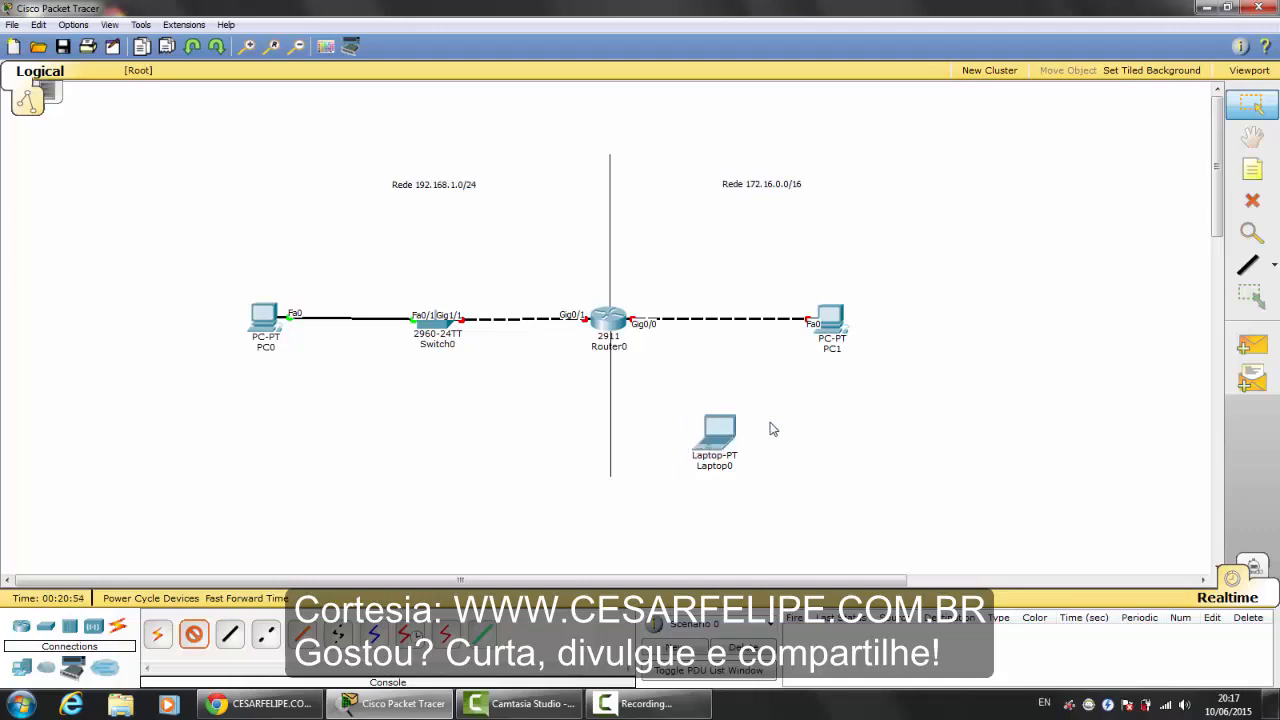
left_click(616, 322)
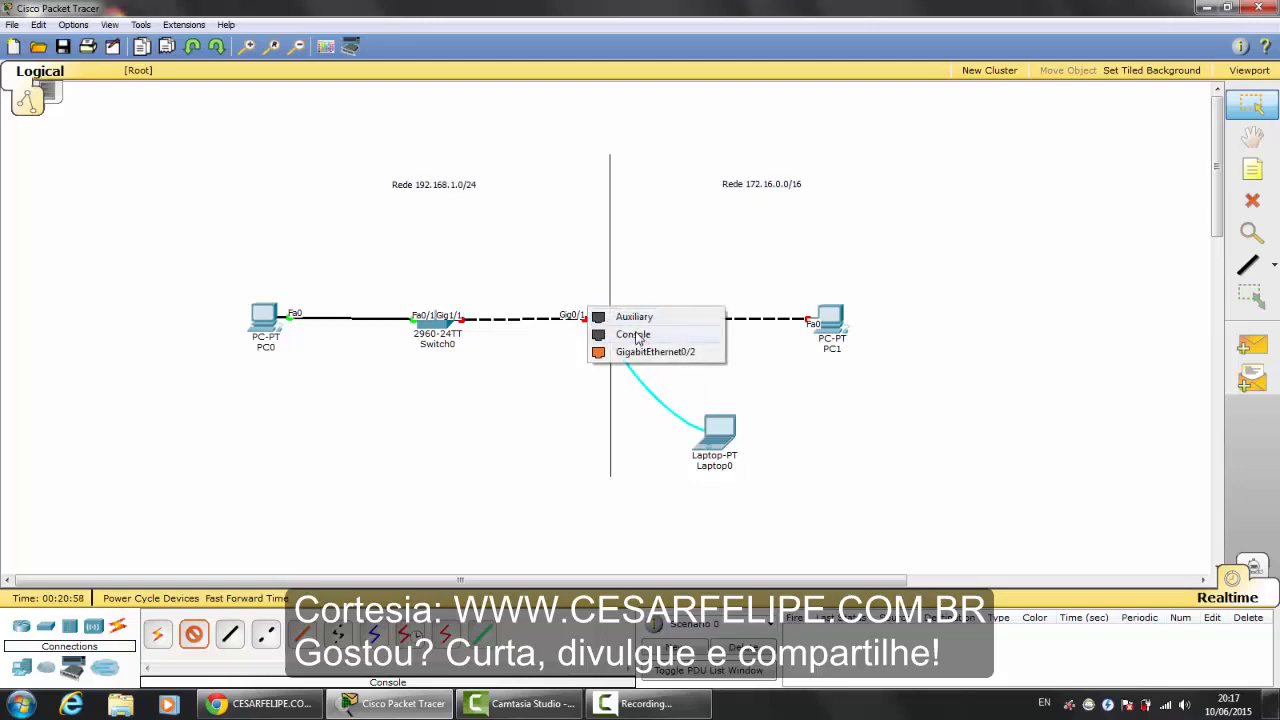
left_click(634, 336)
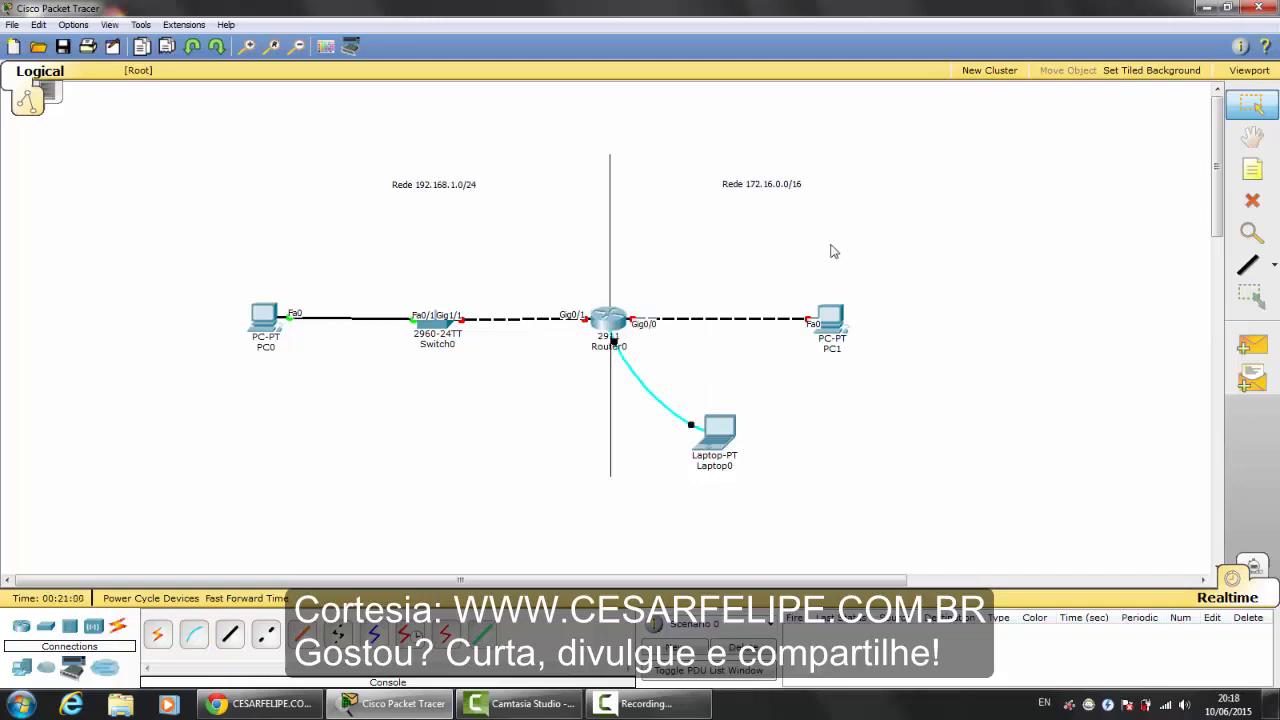
- Examine the console port on the rear of Router0 in an enlarged physical view, and close the router window
left_click(612, 322)
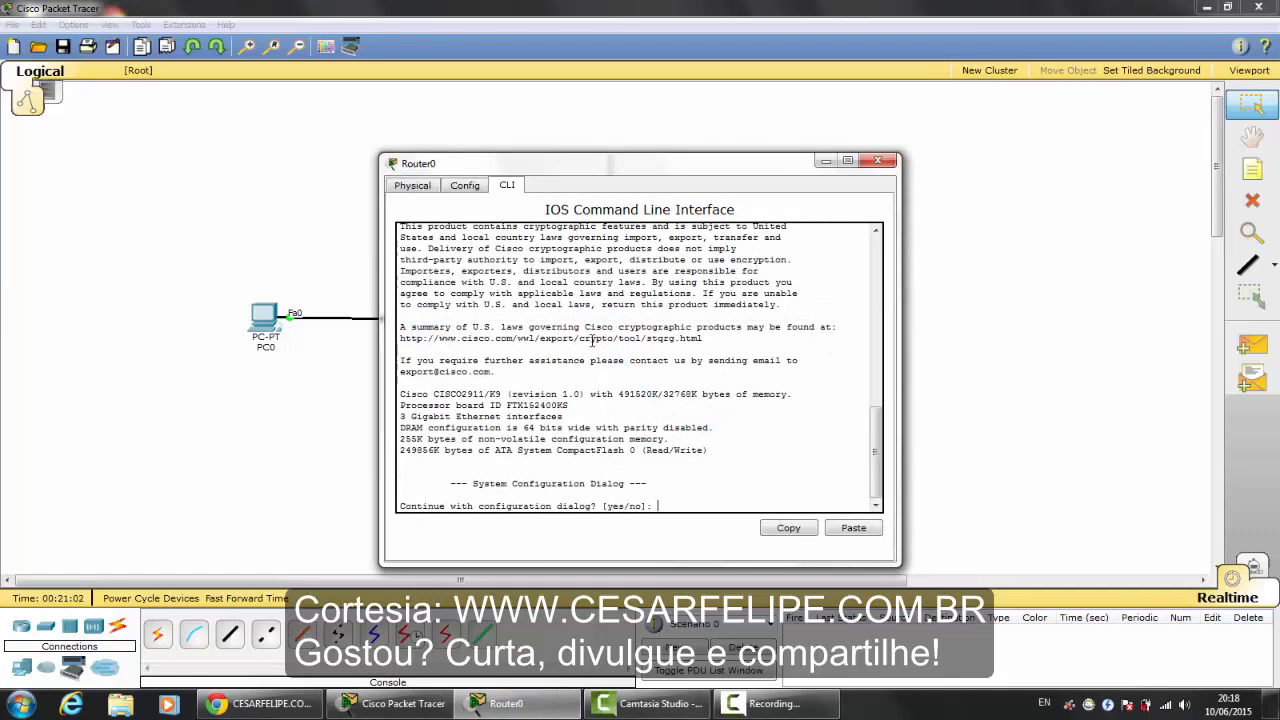
left_click(428, 186)
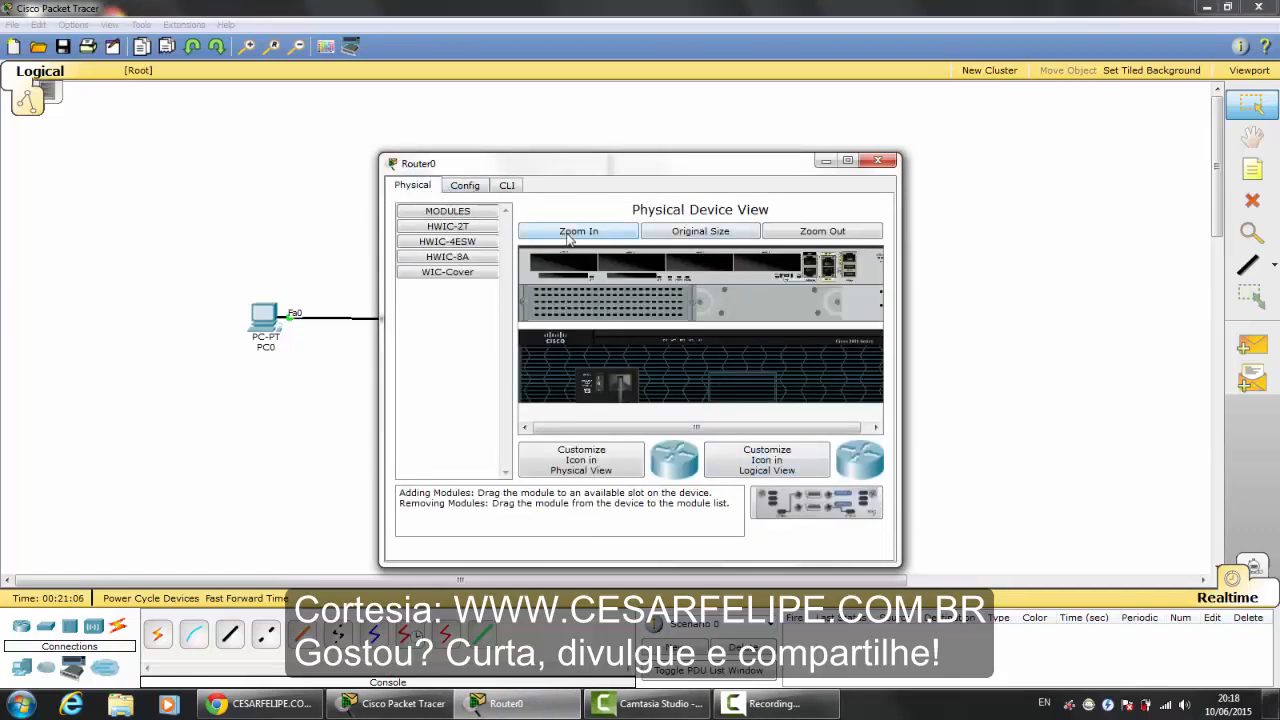
left_click(601, 234)
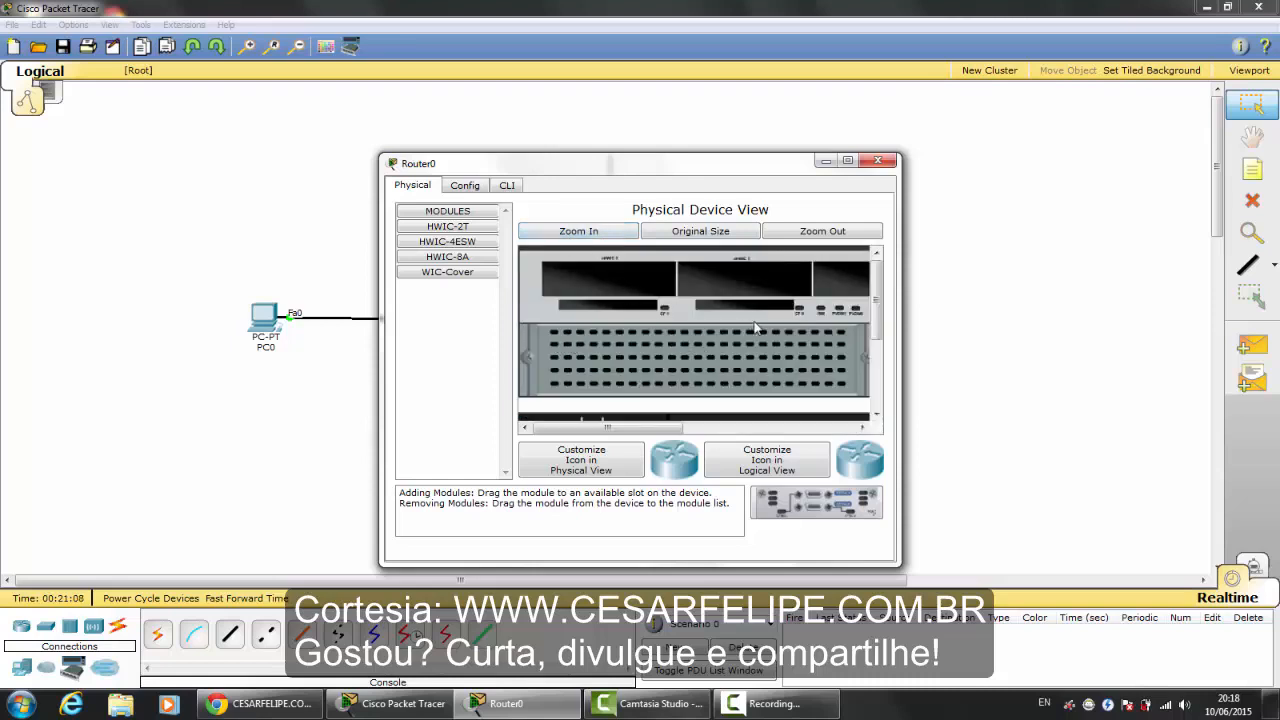
left_click_drag(660, 427, 832, 429)
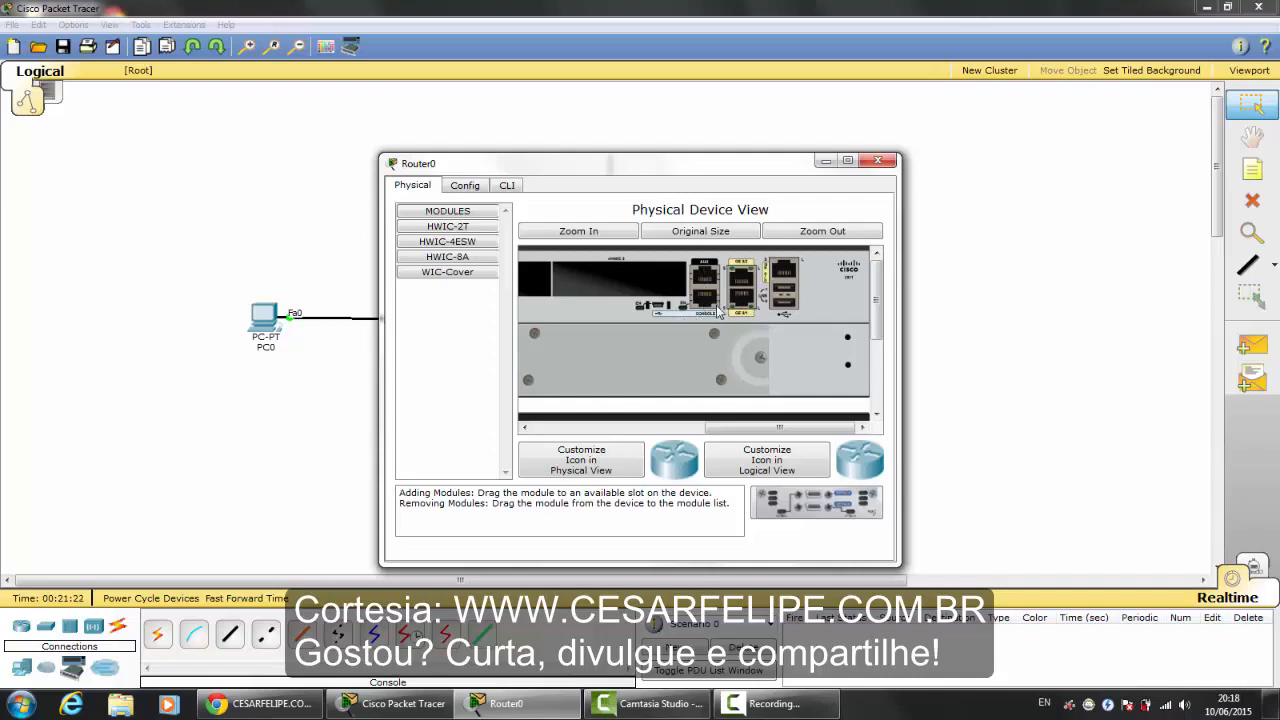
left_click(879, 163)
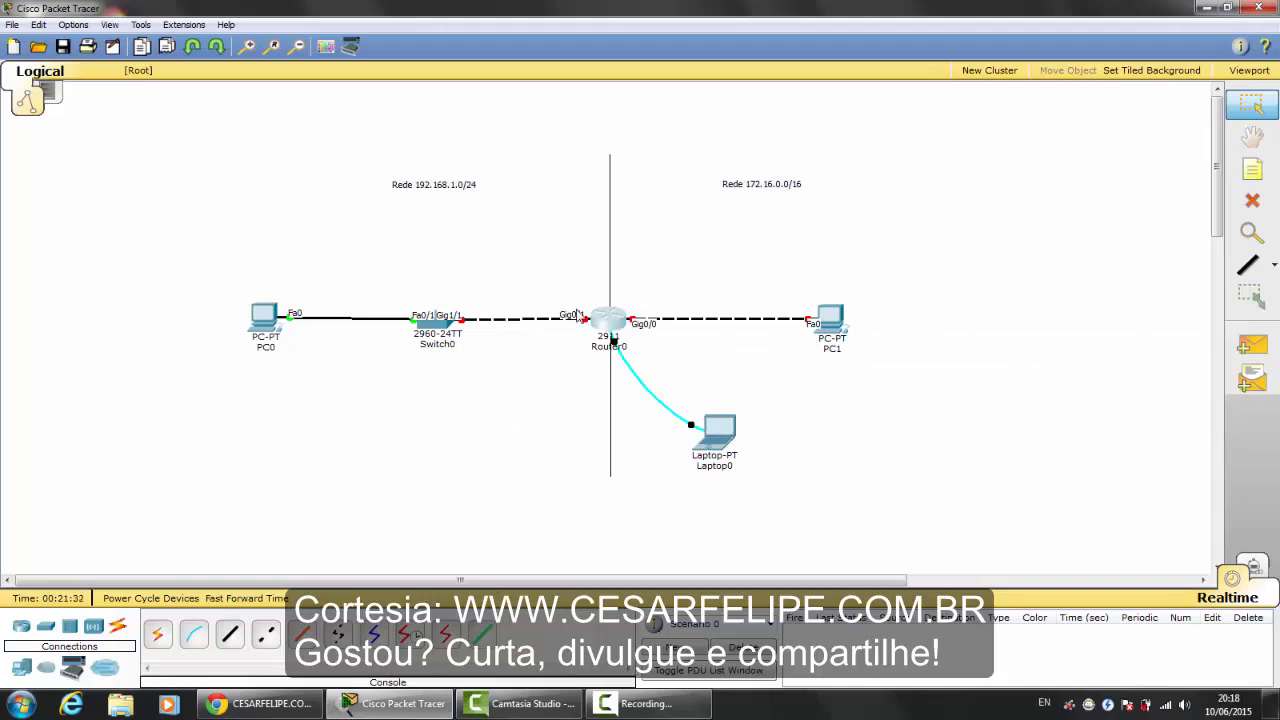
- Open a terminal session on Laptop0 with the default port settings, keeping its window beside the topology
left_click(718, 432)
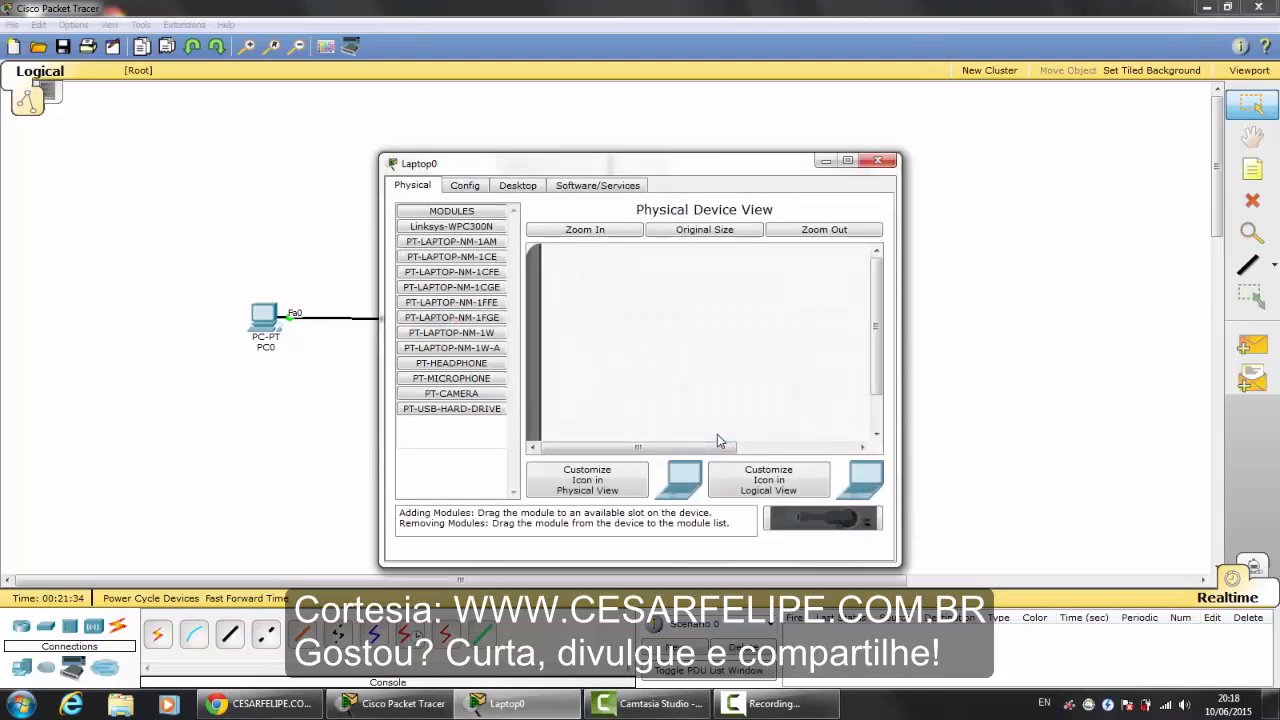
left_click_drag(682, 162, 1046, 160)
left_click(813, 172)
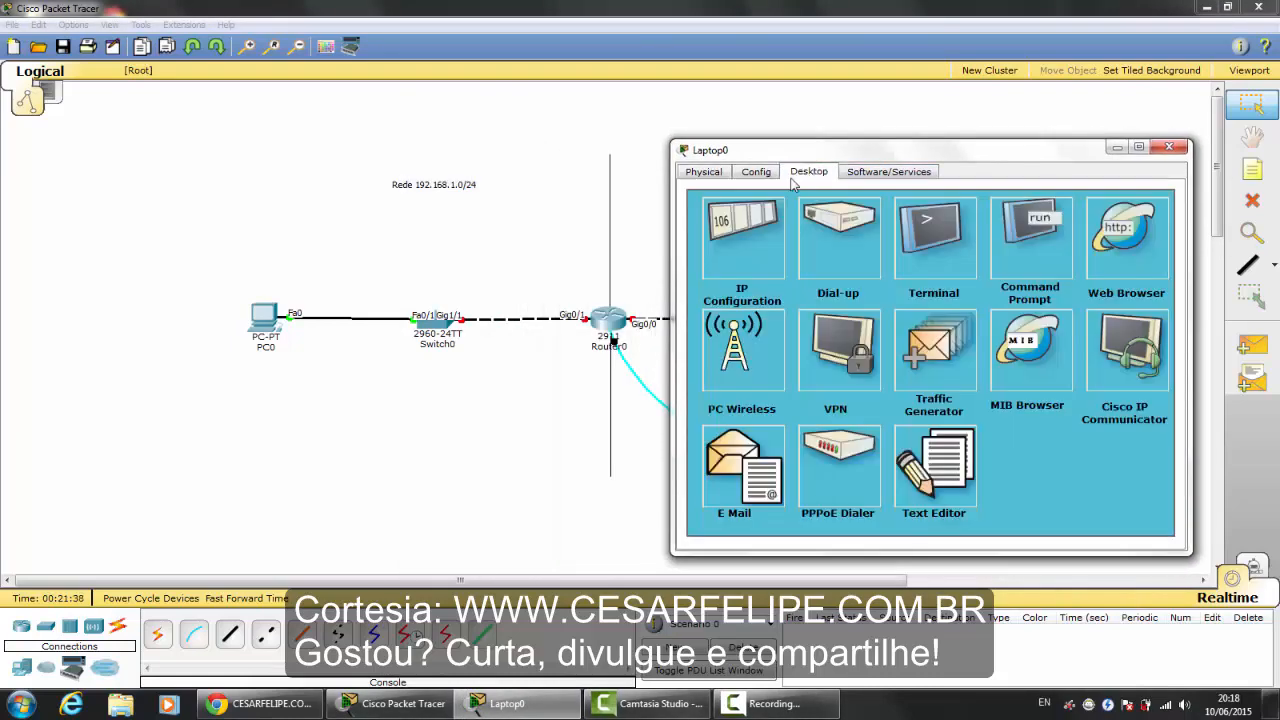
left_click(931, 244)
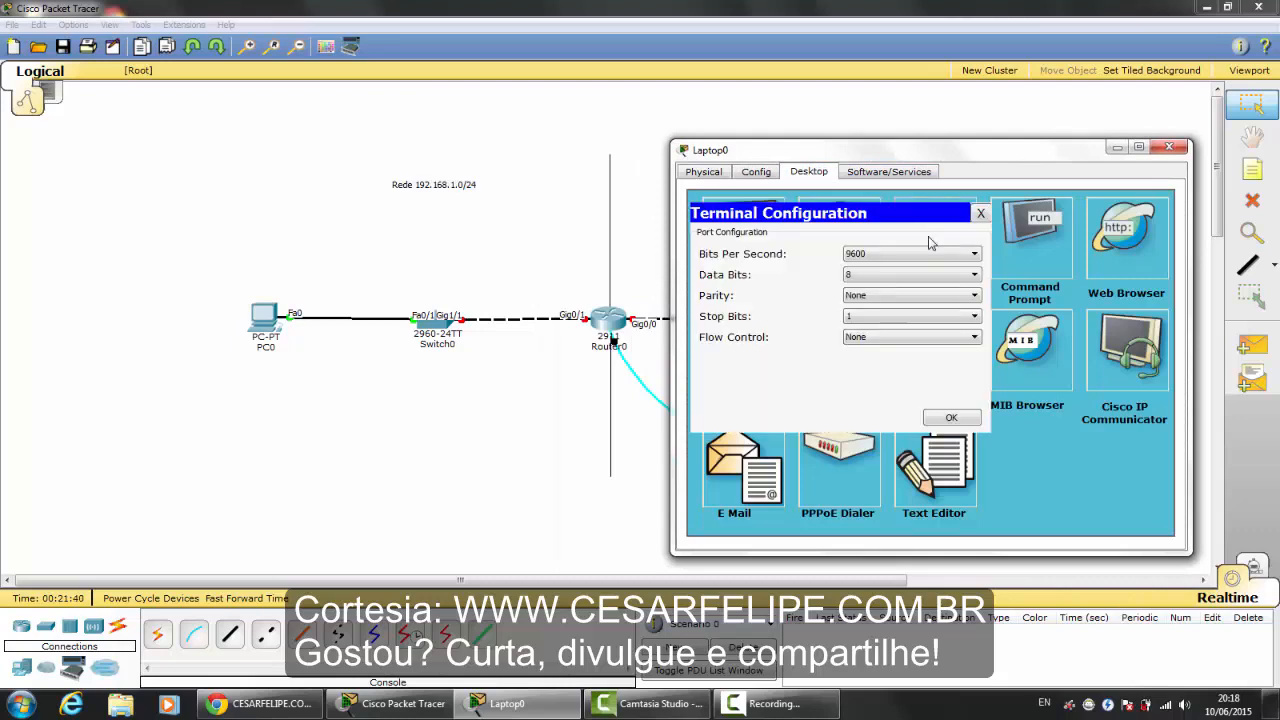
left_click(953, 421)
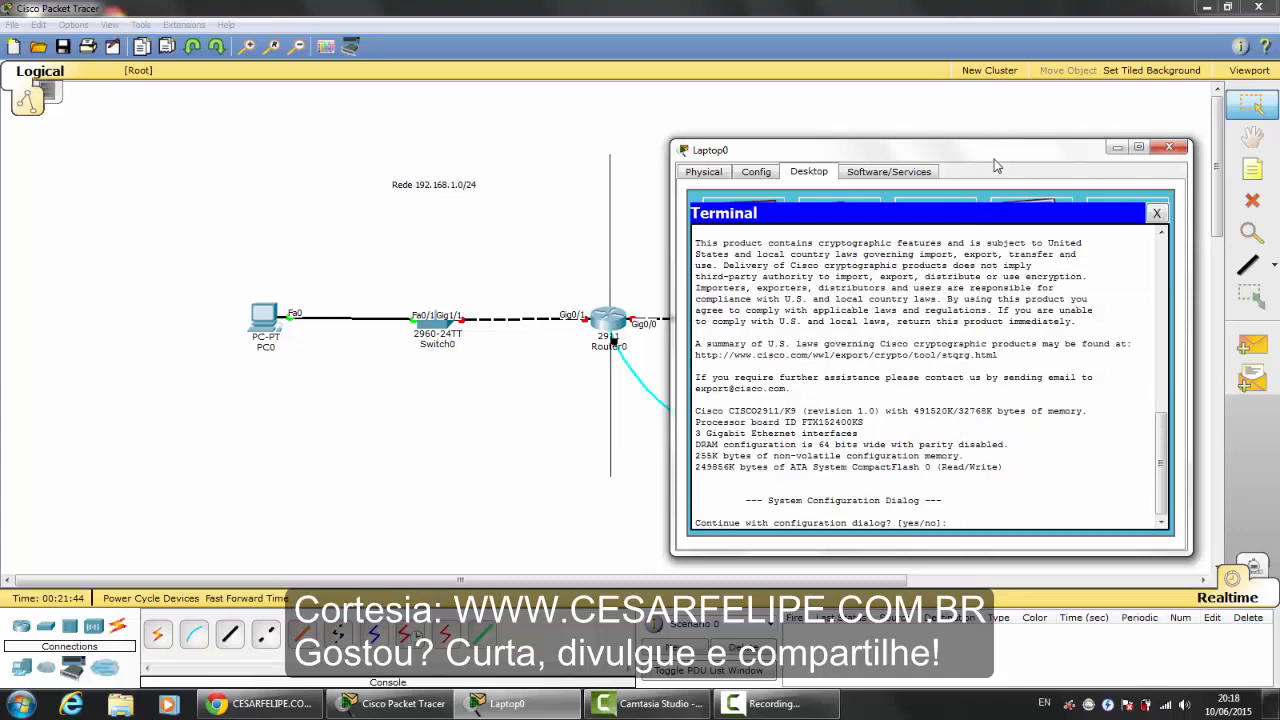
left_click_drag(995, 165, 969, 132)
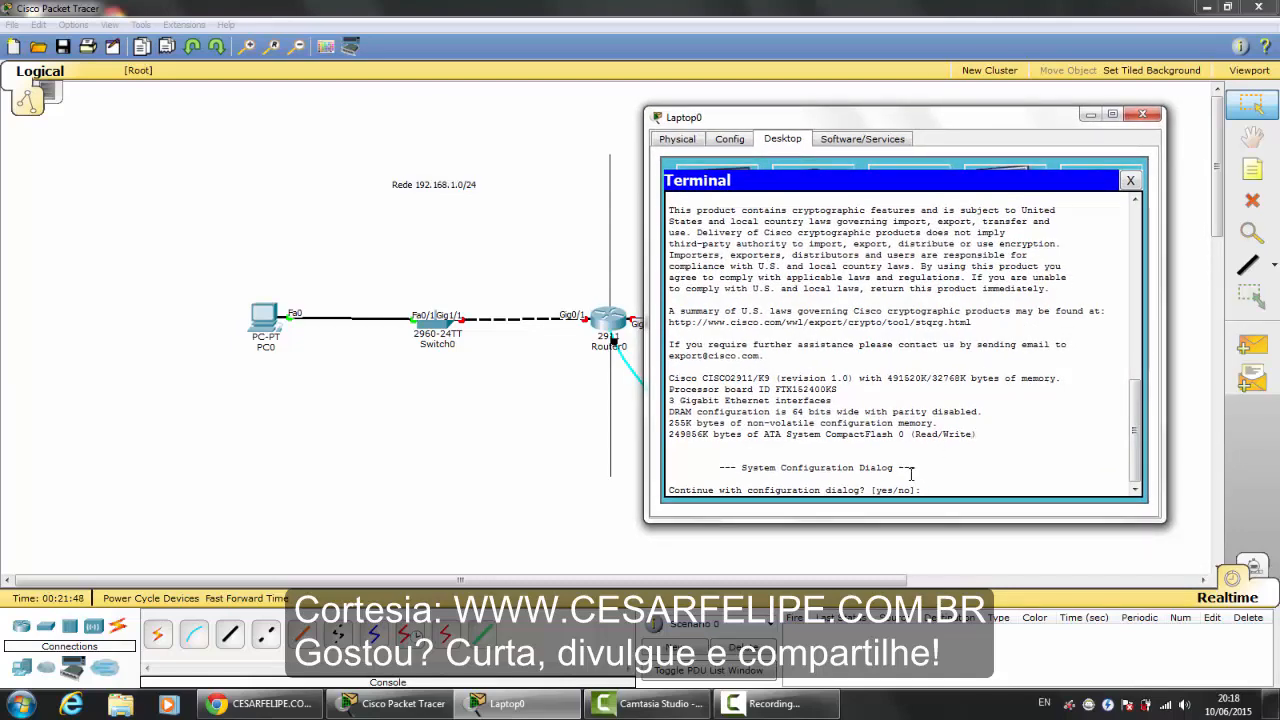
- Answer no to the router's configuration dialog question and start the command prompt in the terminal
left_click_drag(714, 490, 872, 498)
left_click(960, 484)
type("no")
key("Return")
key("Return")
key("Return")
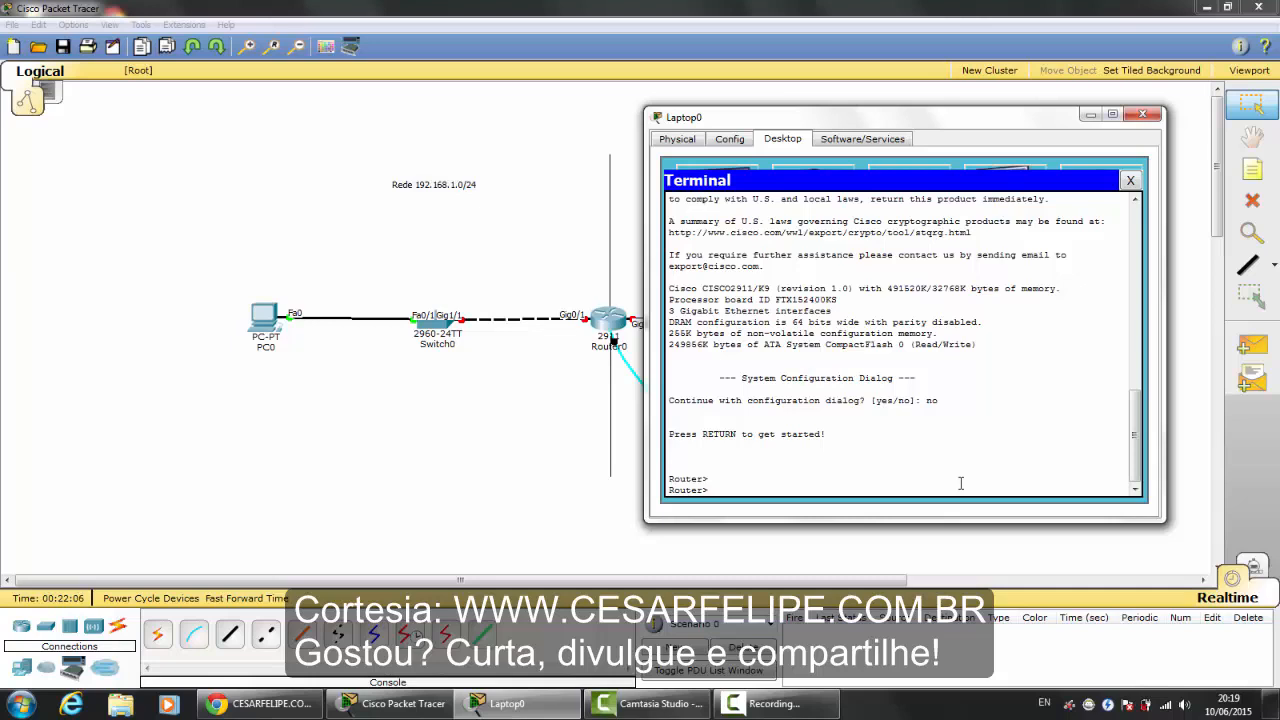
- Enter the router's privileged mode with the enable command
type("enable")
key("Return")
key("Return")
key("Return")
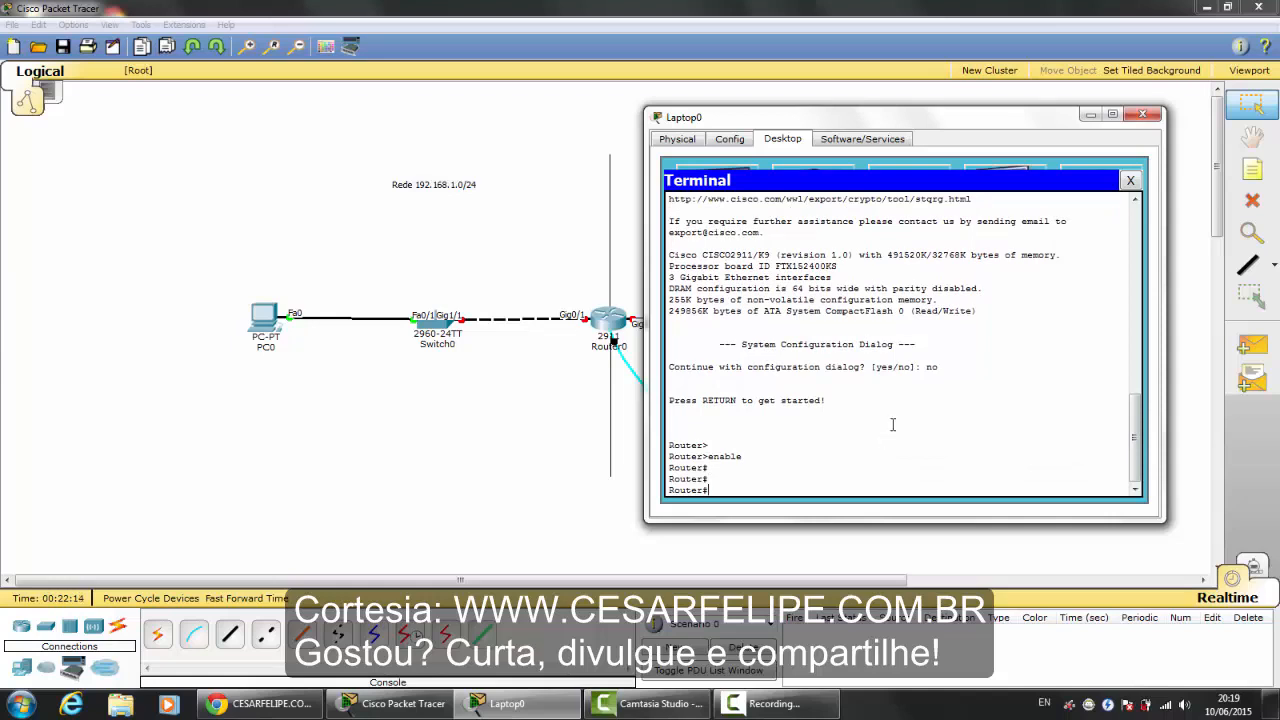
- Enter global configuration mode on the router with configure terminal
type("congitu")
key("BackSpace")
key("BackSpace")
key("BackSpace")
type("figure terminal")
key("Return")
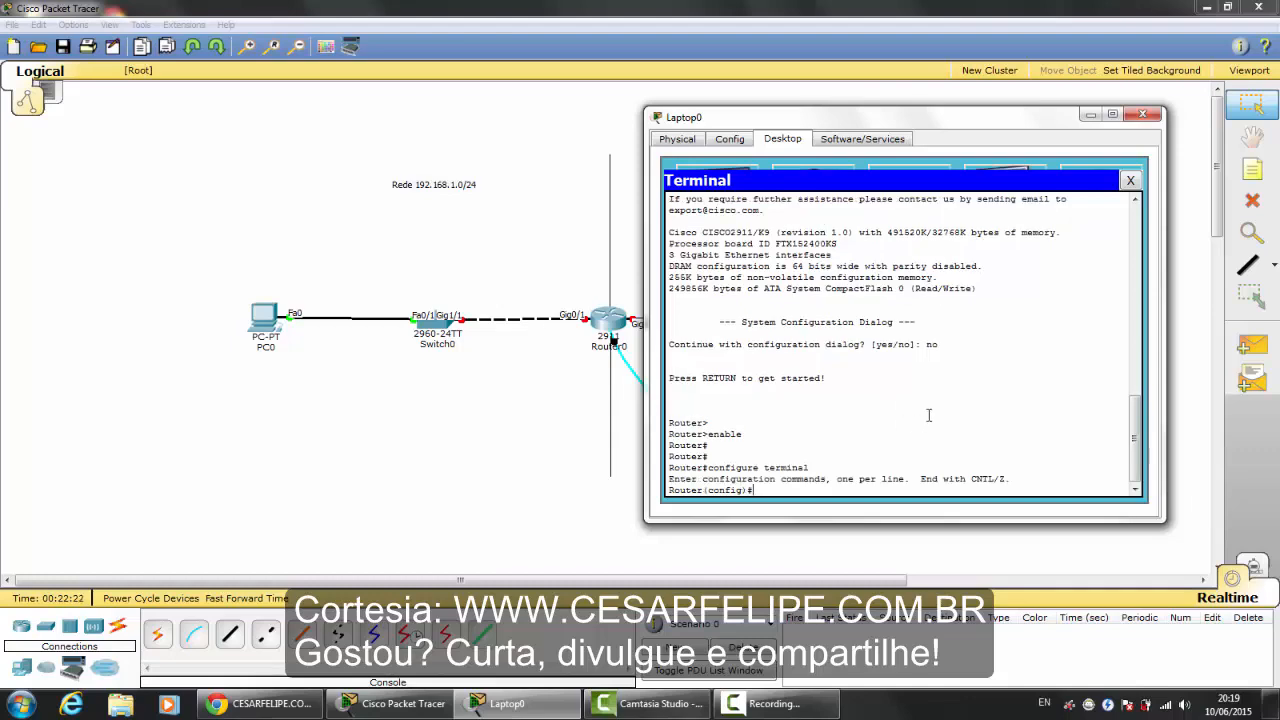
- Check which router port faces Switch0 in the topology and enter configuration of interface gigabitEthernet 0/1
left_click_drag(890, 121, 918, 381)
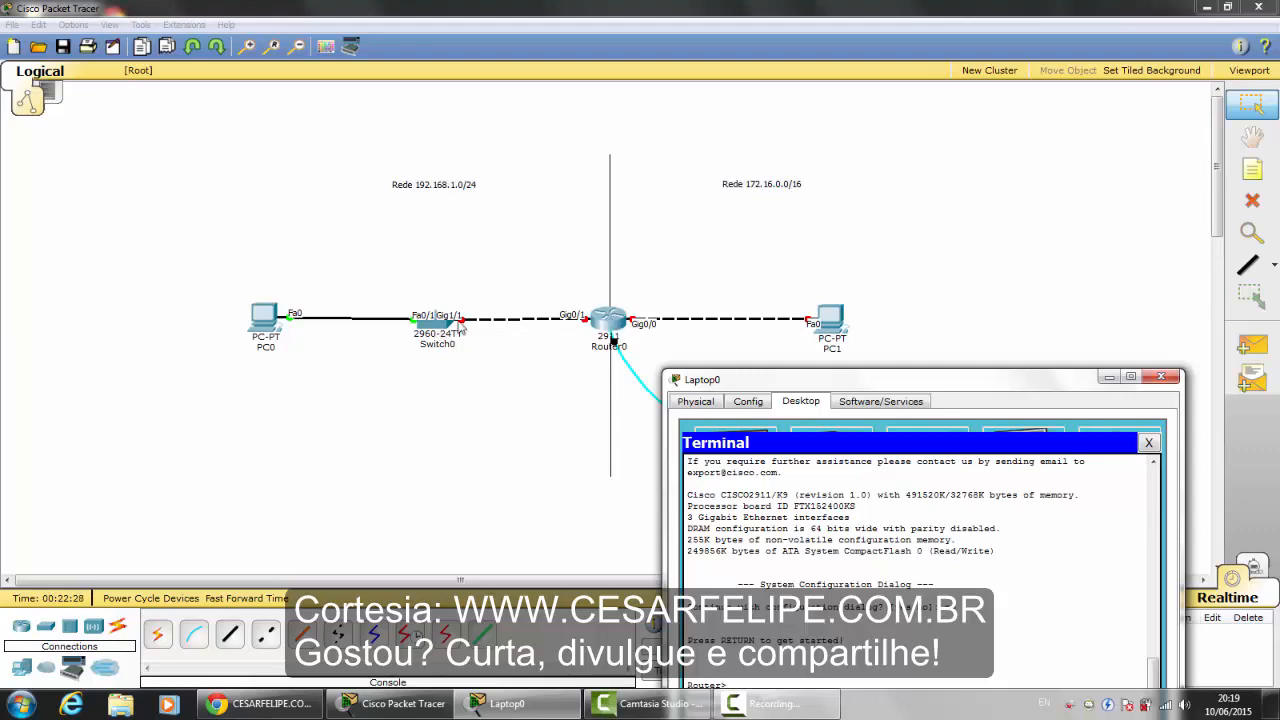
left_click_drag(808, 386, 758, 152)
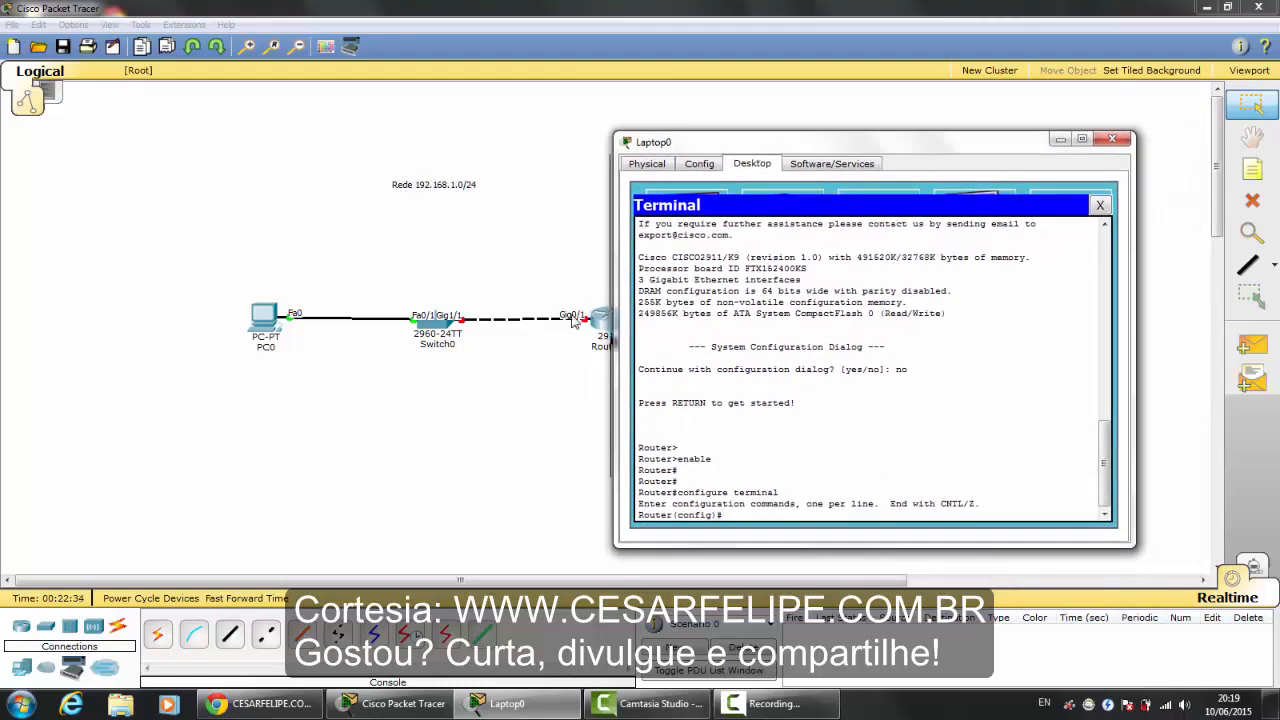
left_click_drag(736, 148, 732, 148)
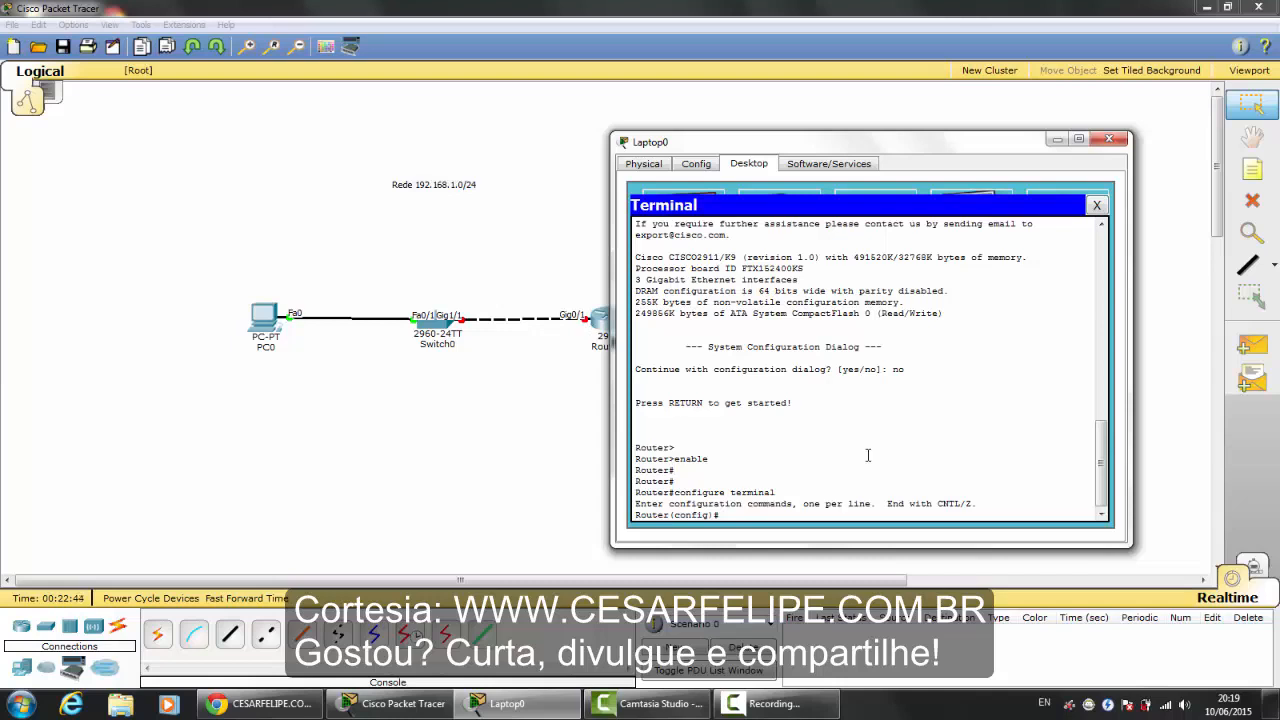
type("nterface g")
type("i")
key("Tab")
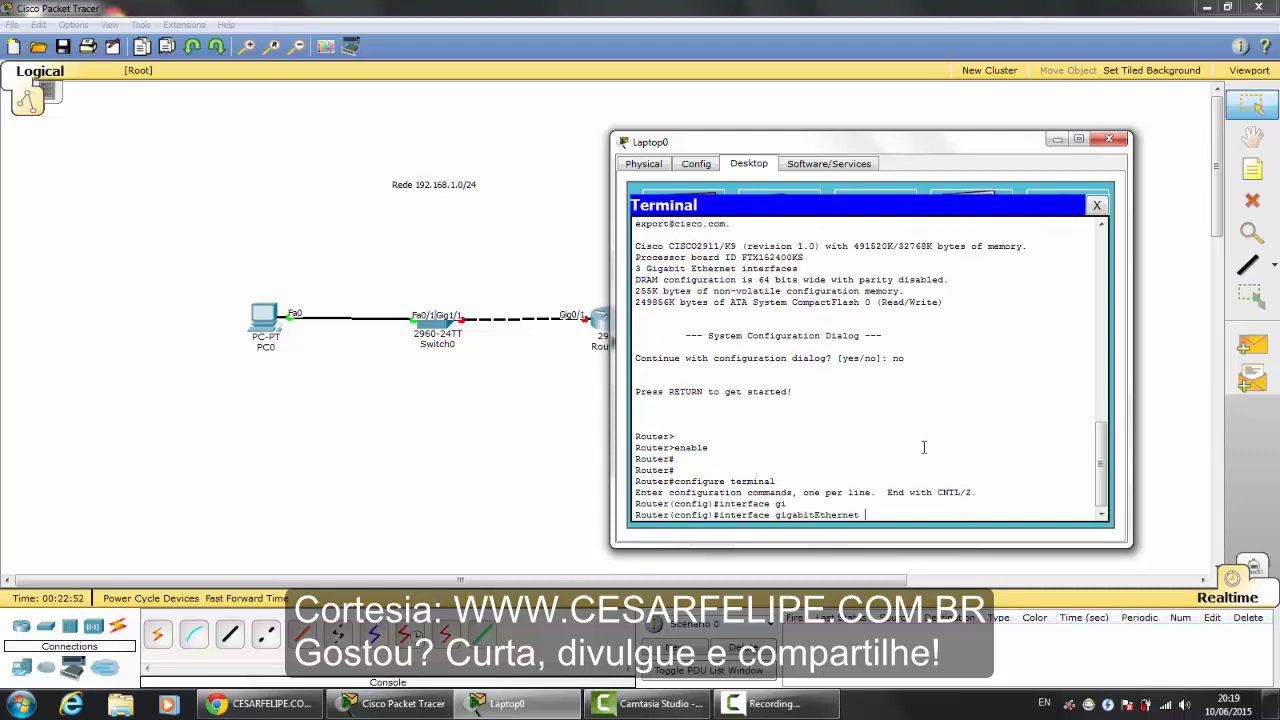
type("0/1")
key("Return")
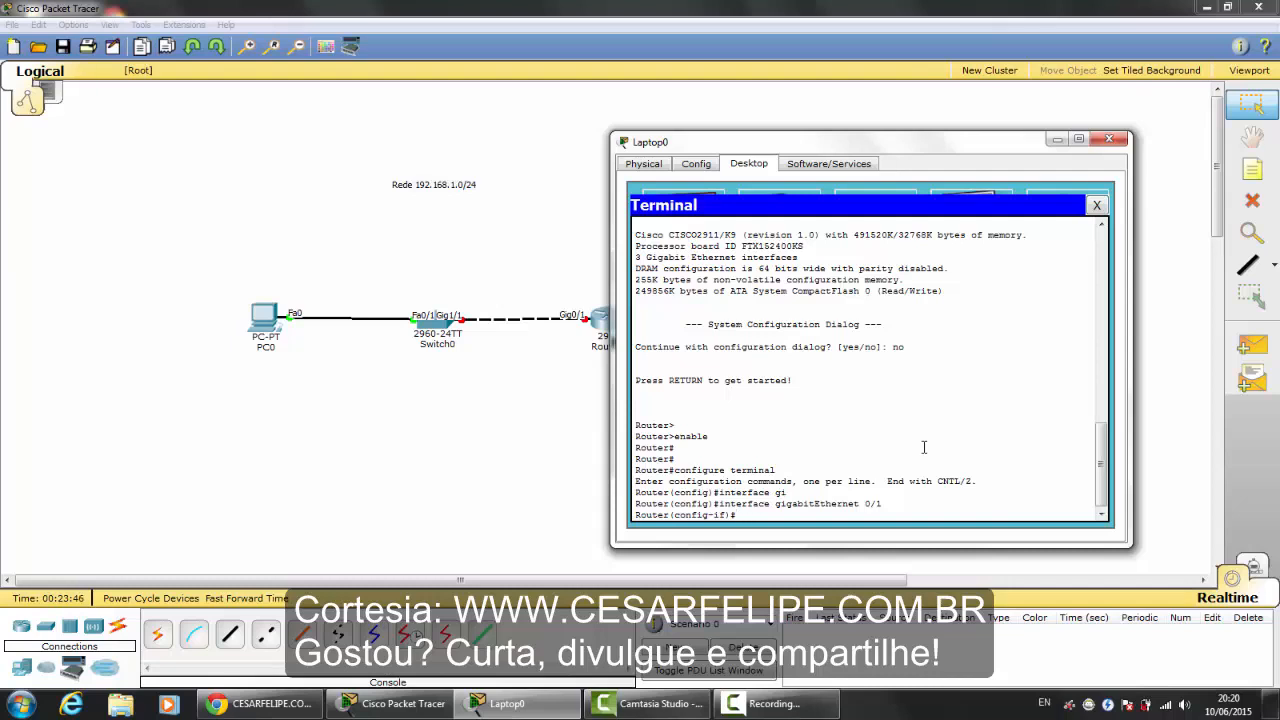
- Assign IP address 192.168.1.254 with mask 255.255.255.0 to the router's gigabitEthernet 0/1 interface
type("ip add")
key("Tab")
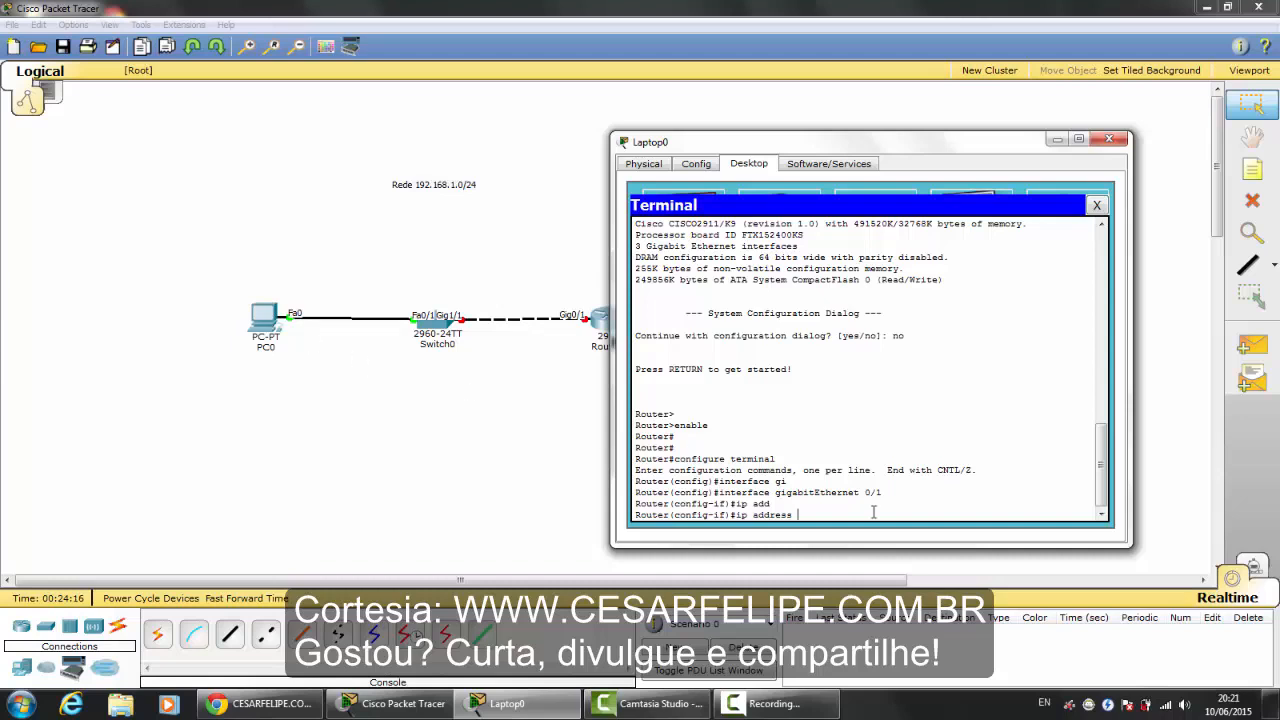
type("192")
type(".168")
type(".1.254")
type(" 255")
type(".2555")
type(".255.0")
key("Return")
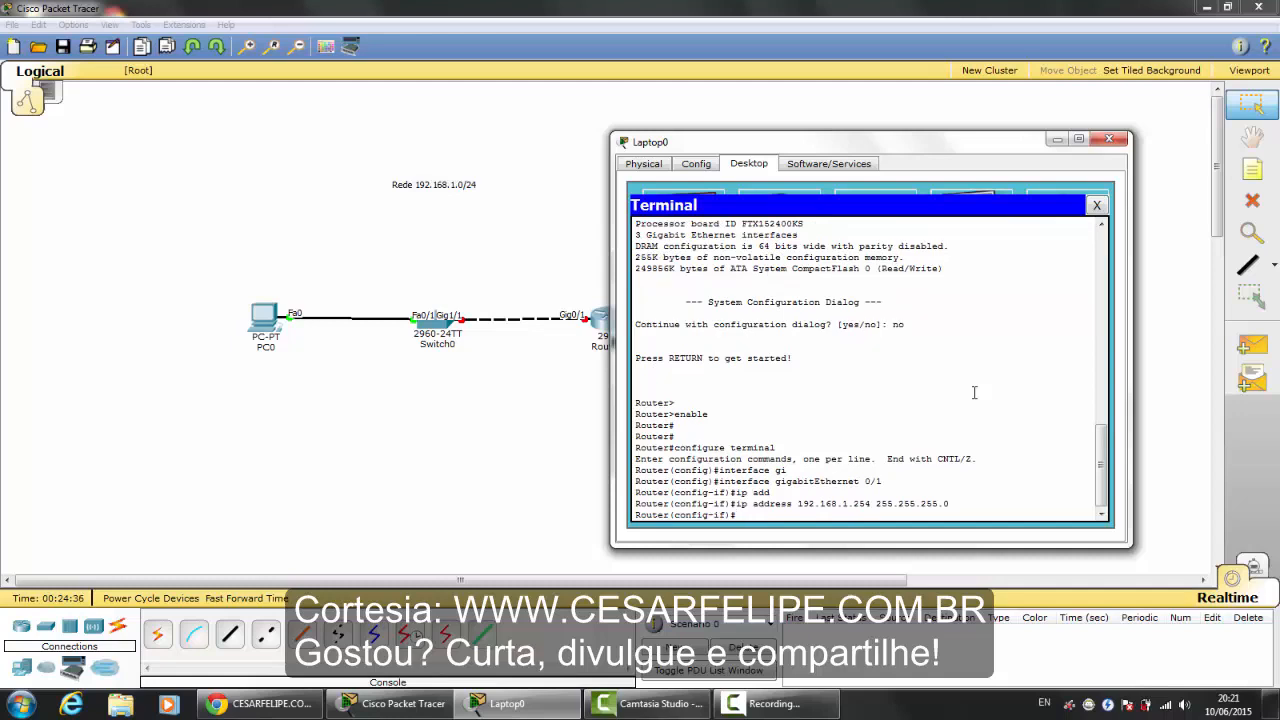
- Enable the gigabitEthernet 0/1 interface with no shutdown and test it with do ping 192.168.1.1
type("no shutd")
key("Tab")
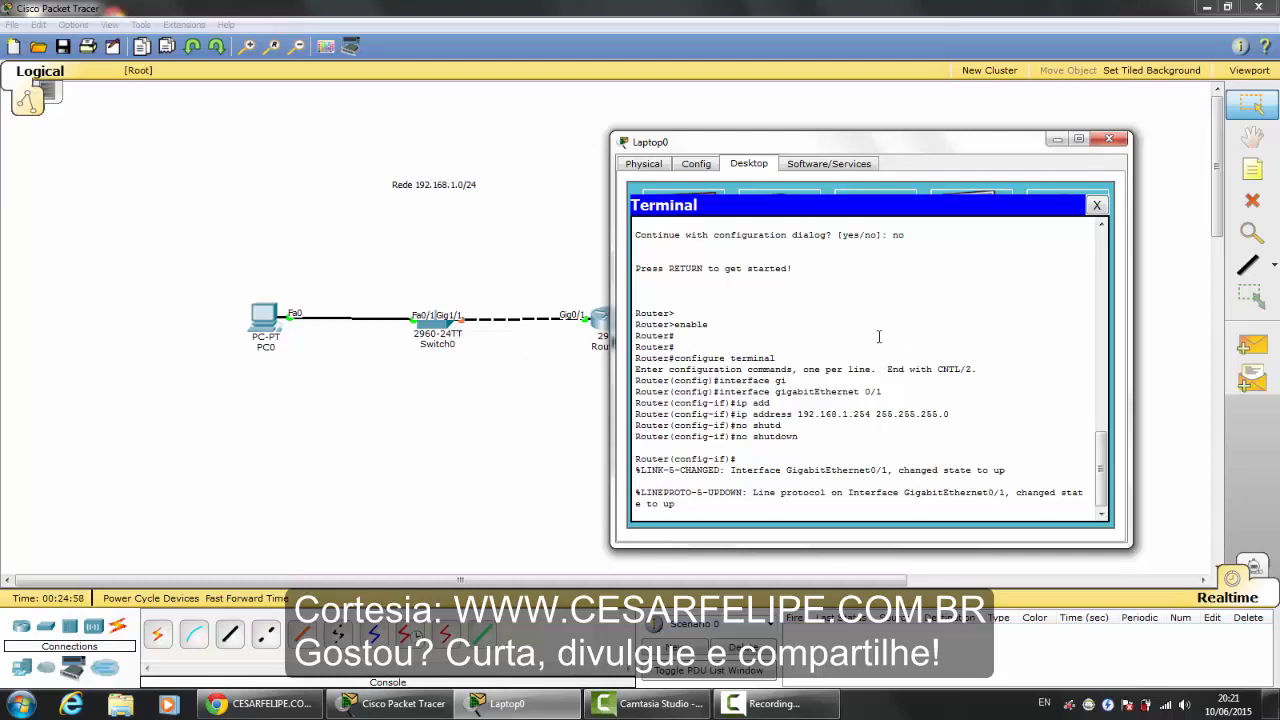
key("Return")
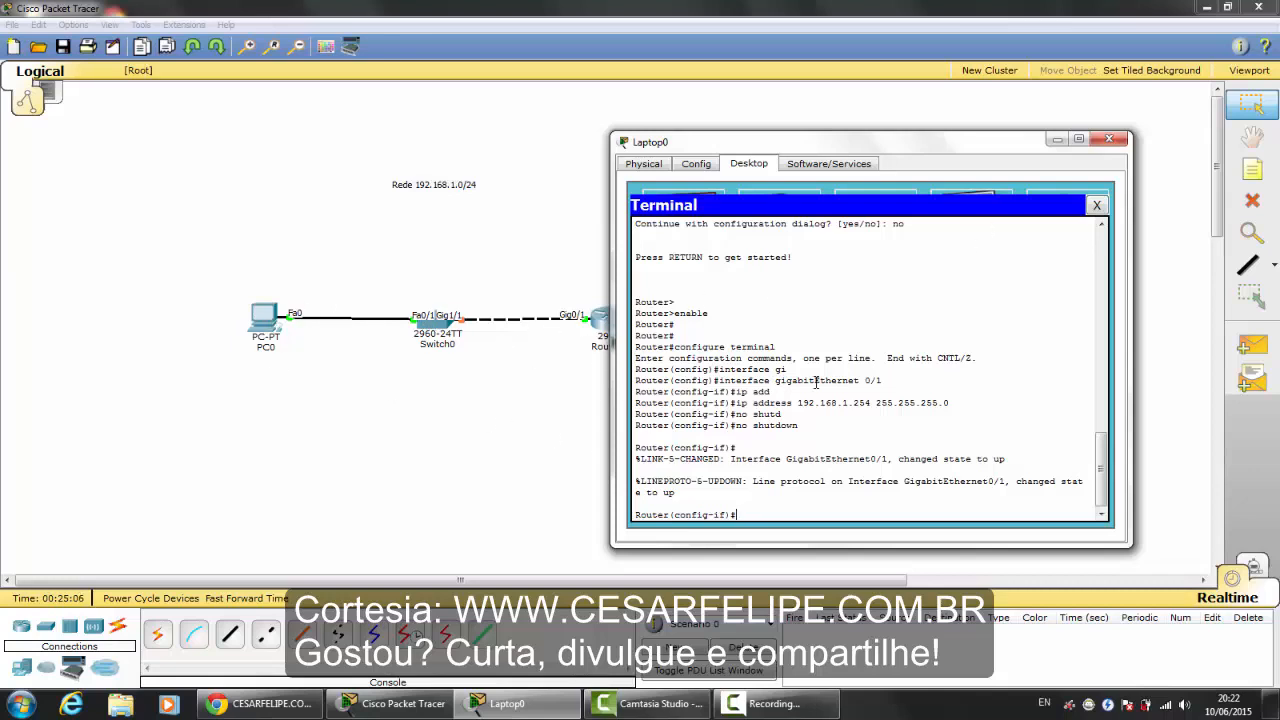
type("do ping 192.168.1.1")
key("Return")
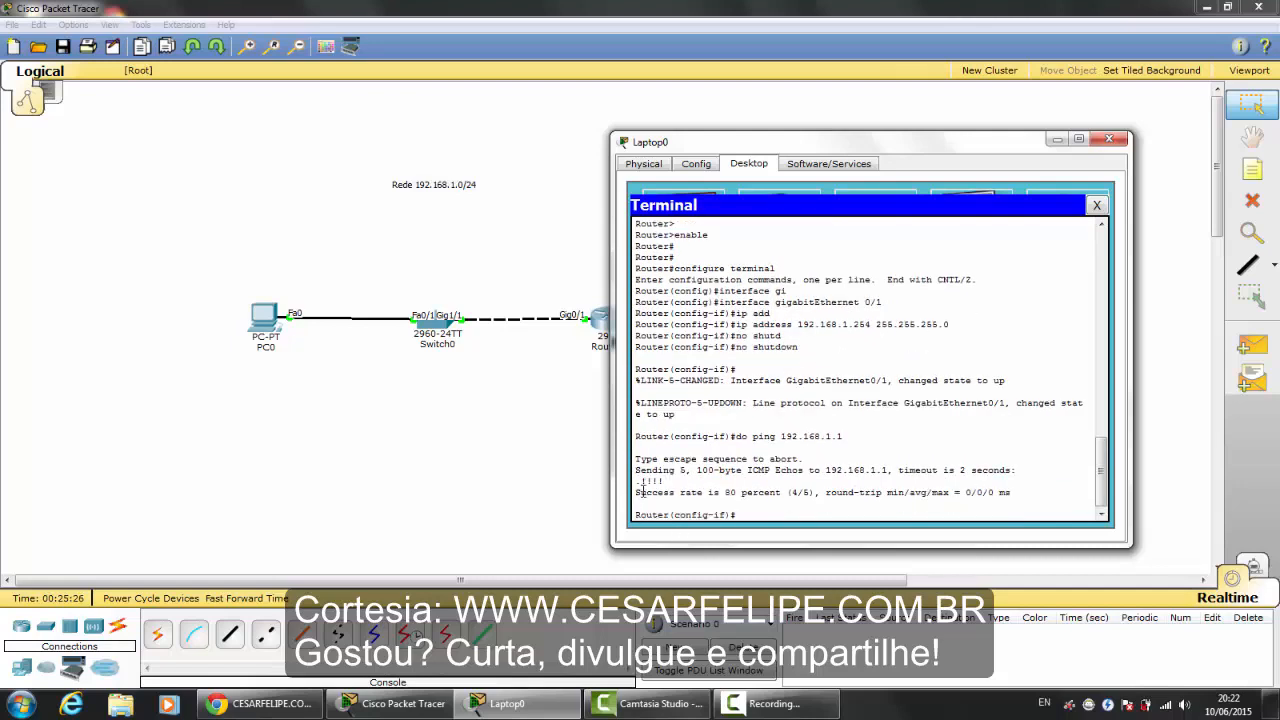
- Review the router's ping statistics, close the laptop, and ping the router at 192.168.1.254 from PC0's command prompt
left_click_drag(646, 491, 856, 498)
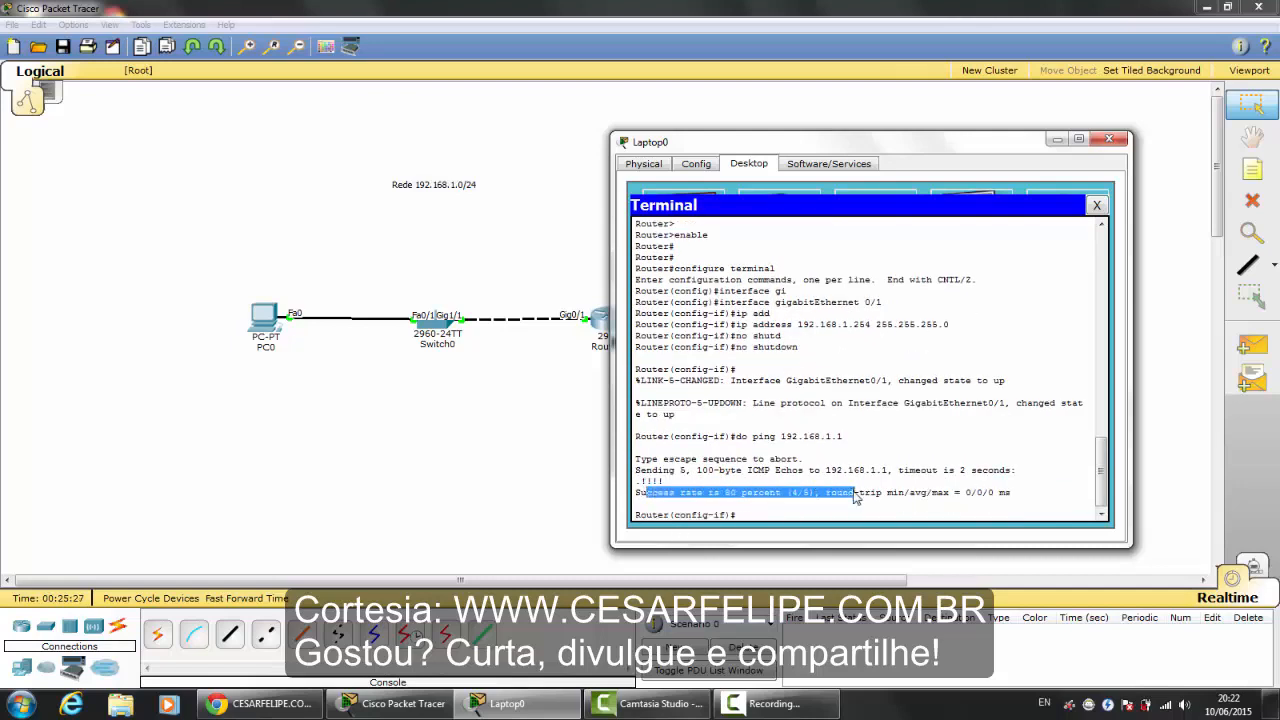
left_click(1109, 139)
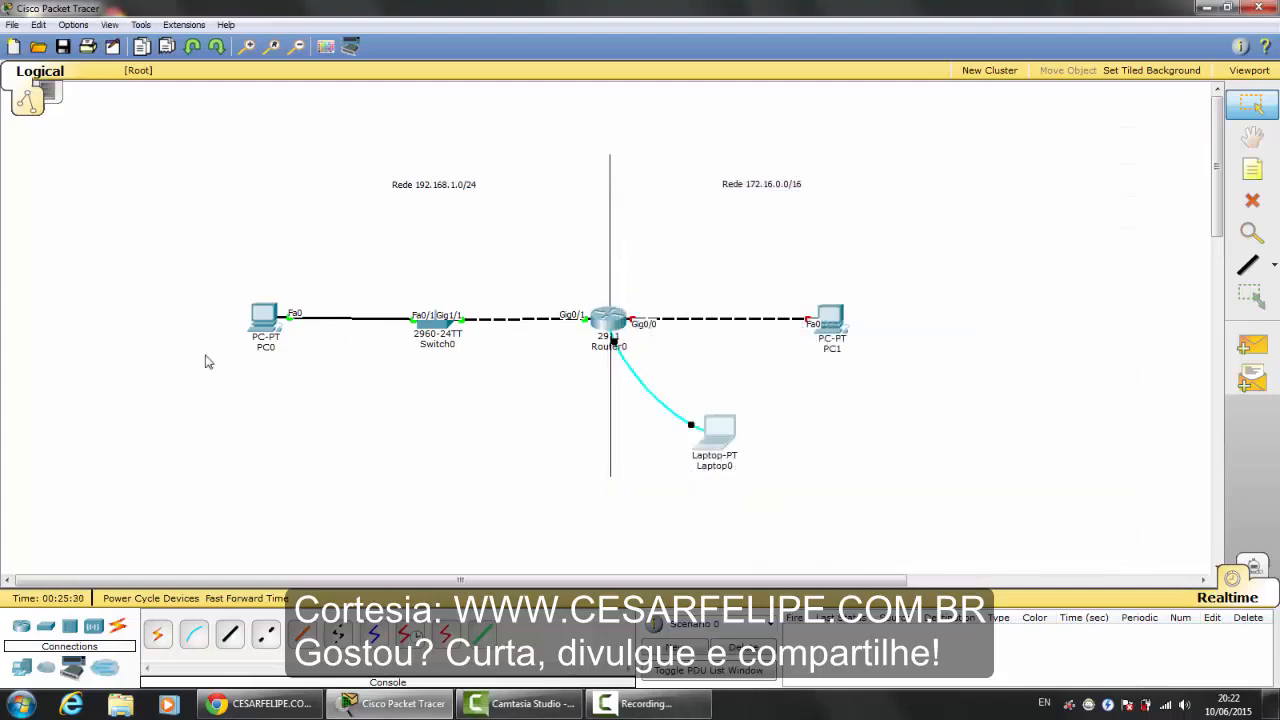
left_click(262, 330)
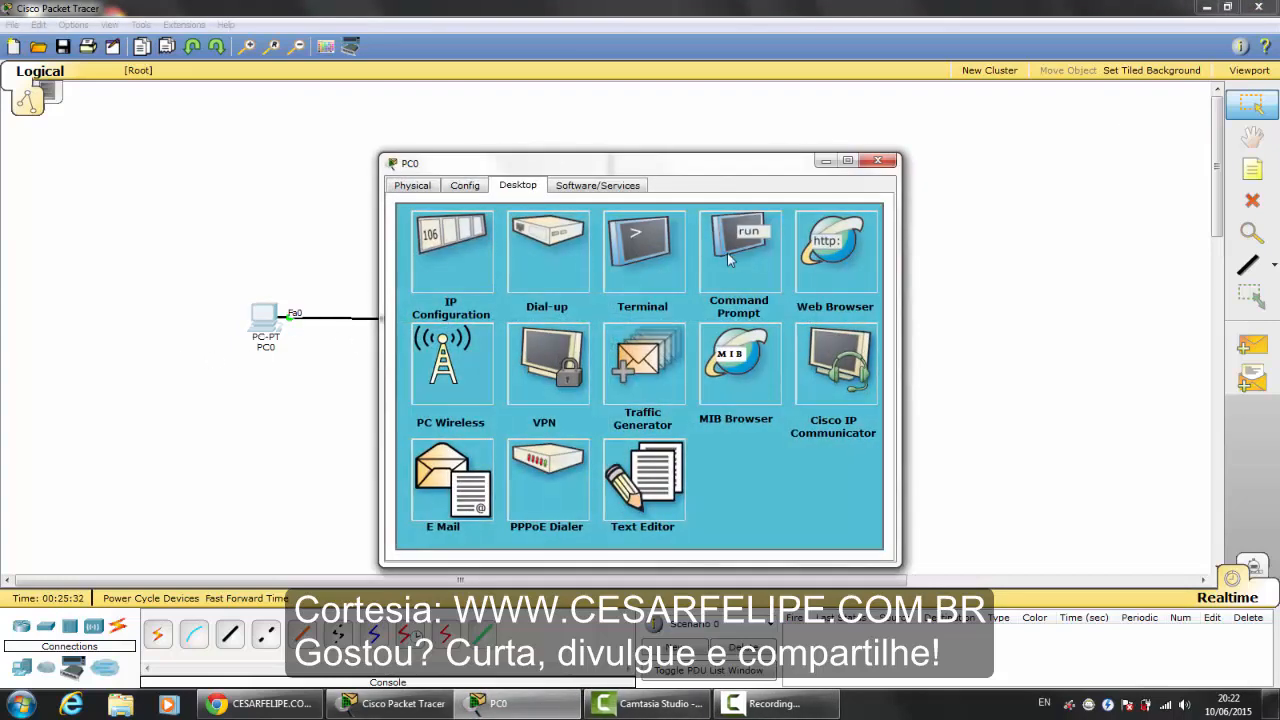
left_click(736, 258)
left_click_drag(717, 167, 382, 112)
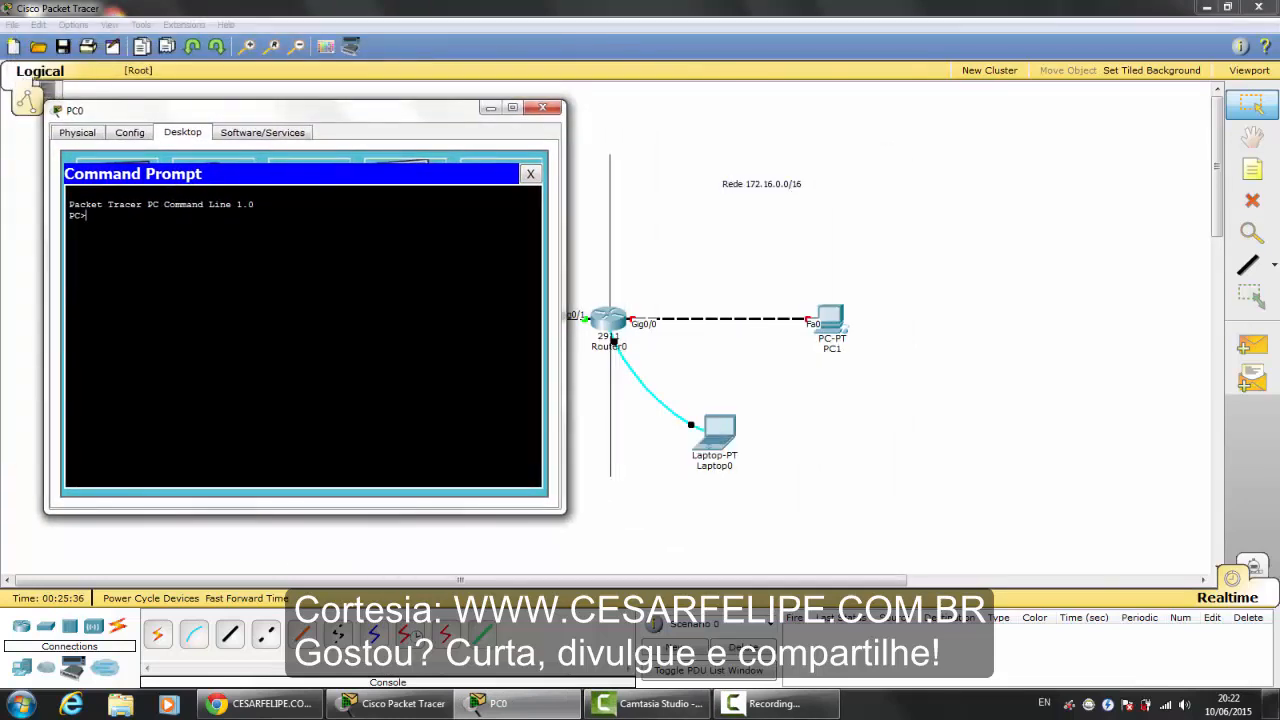
type("ping 192.168.")
type("1.254")
key("Return")
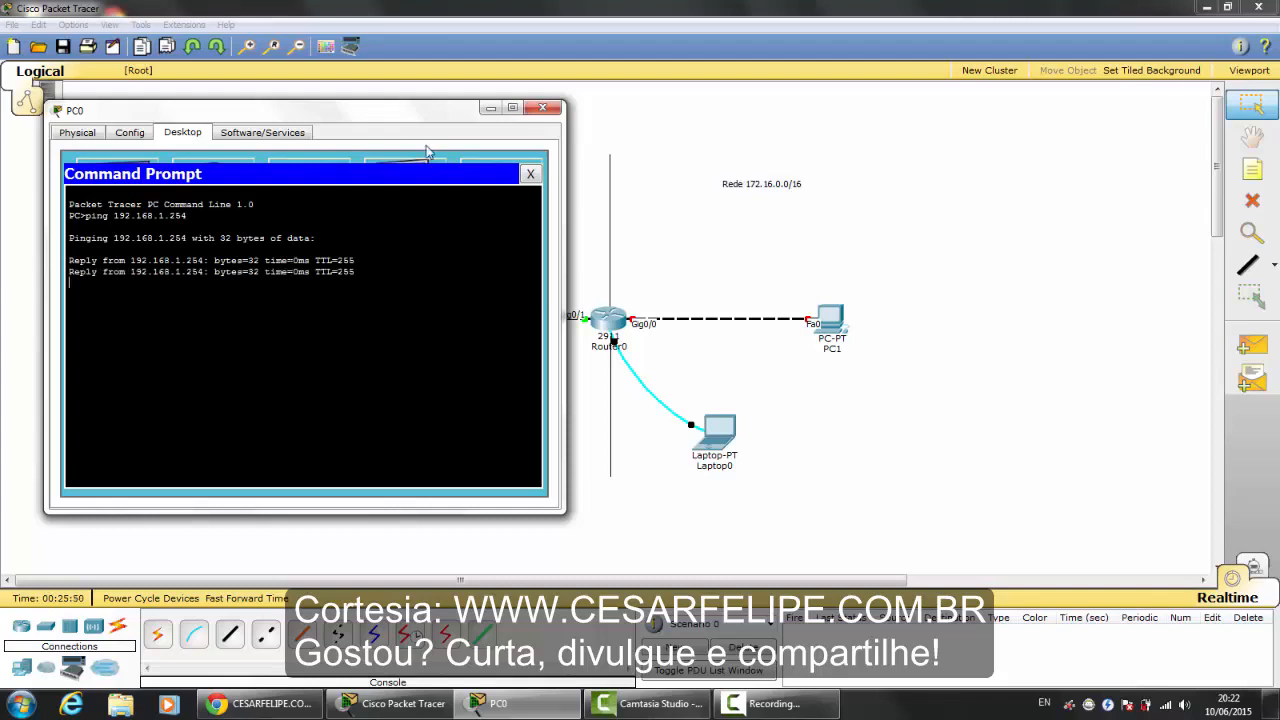
left_click(541, 110)
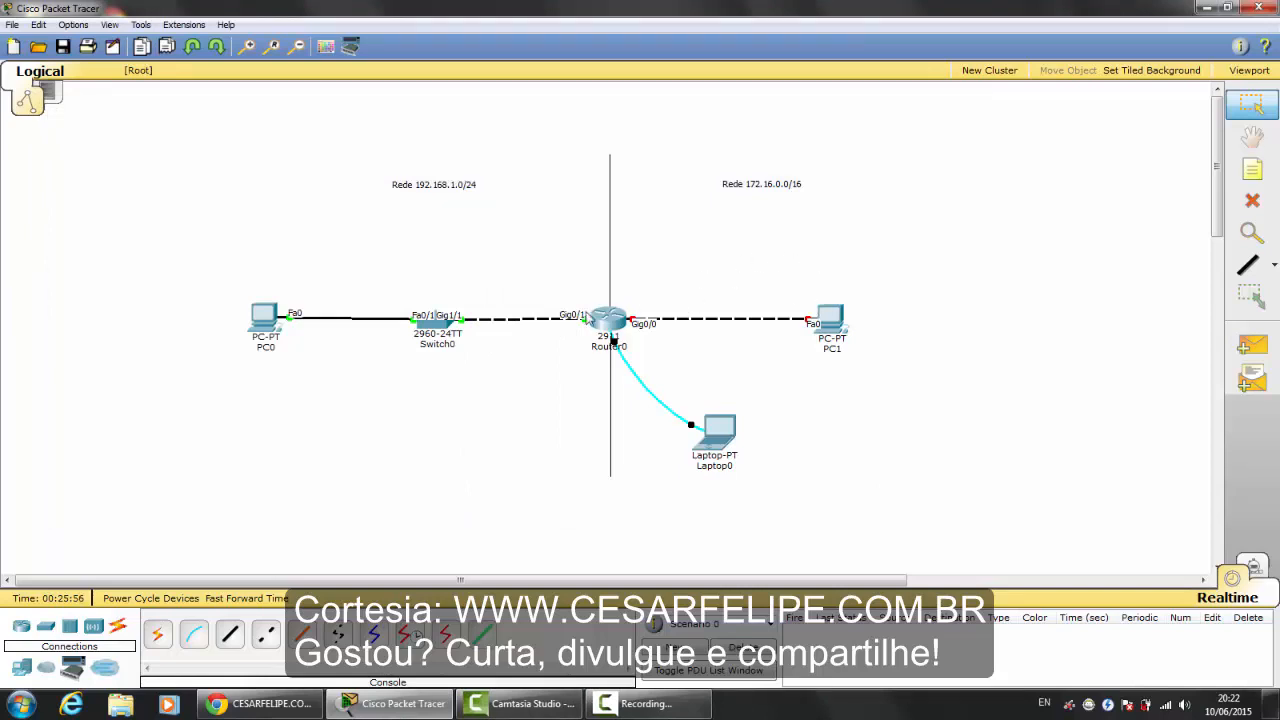
- Reopen the router's console terminal from Laptop0 with the default port settings, keeping the router's link to PC1 in view
left_click(720, 435)
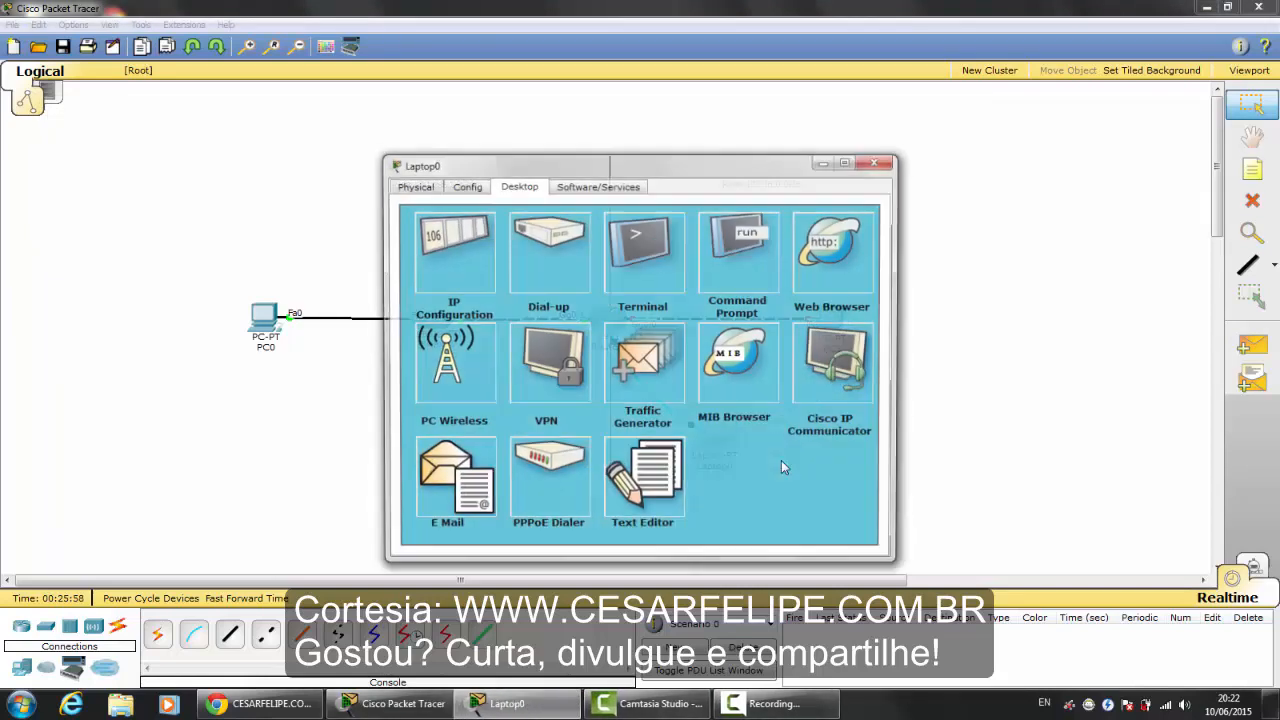
left_click_drag(709, 171, 1000, 151)
left_click(912, 233)
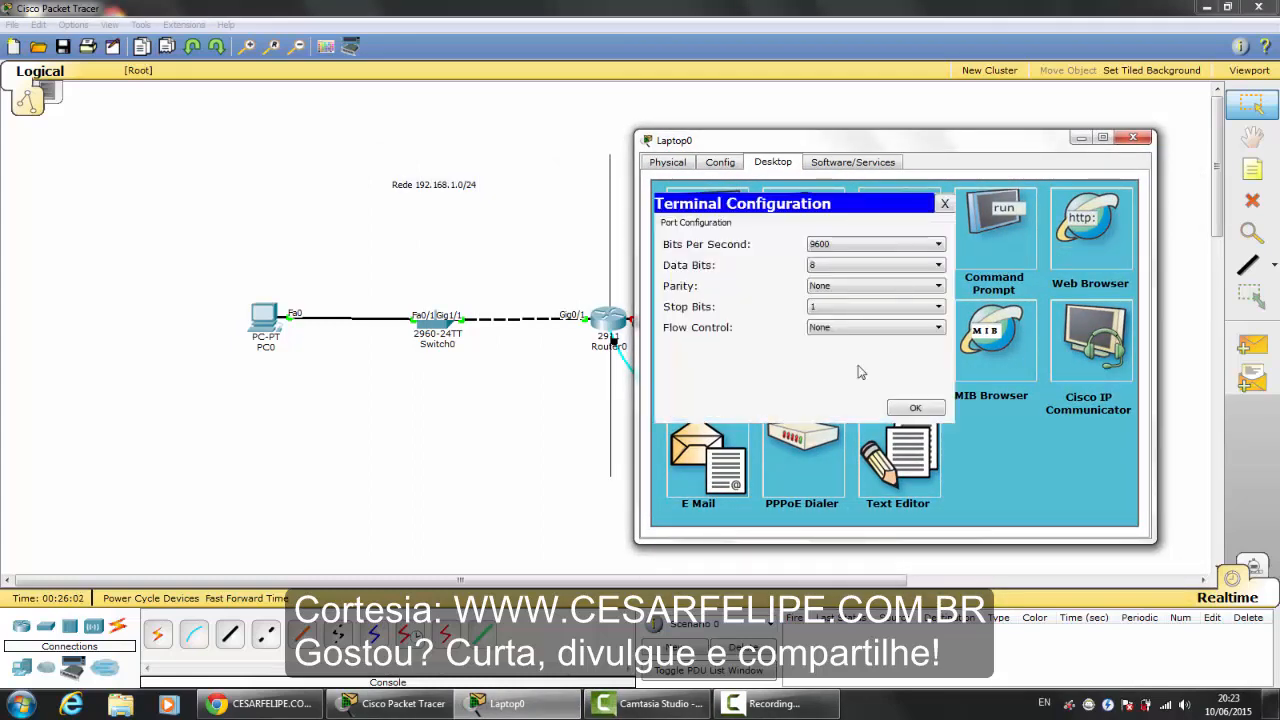
left_click(915, 409)
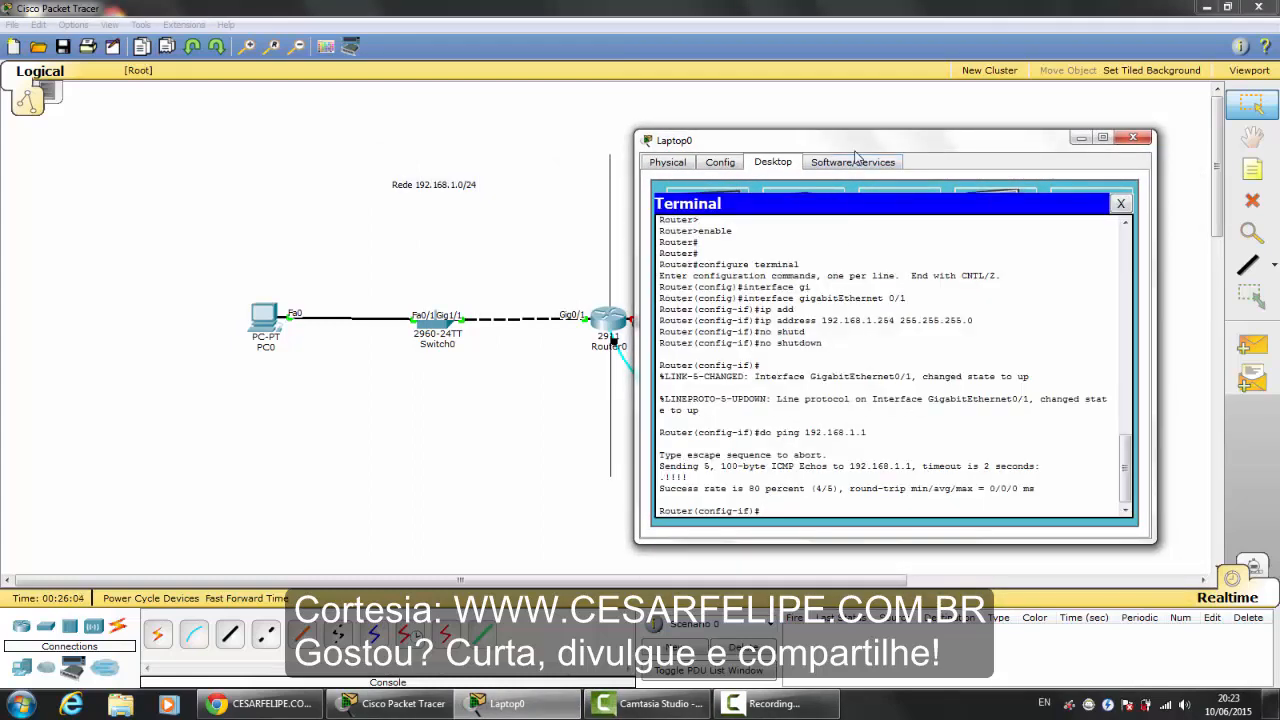
left_click_drag(852, 157, 305, 154)
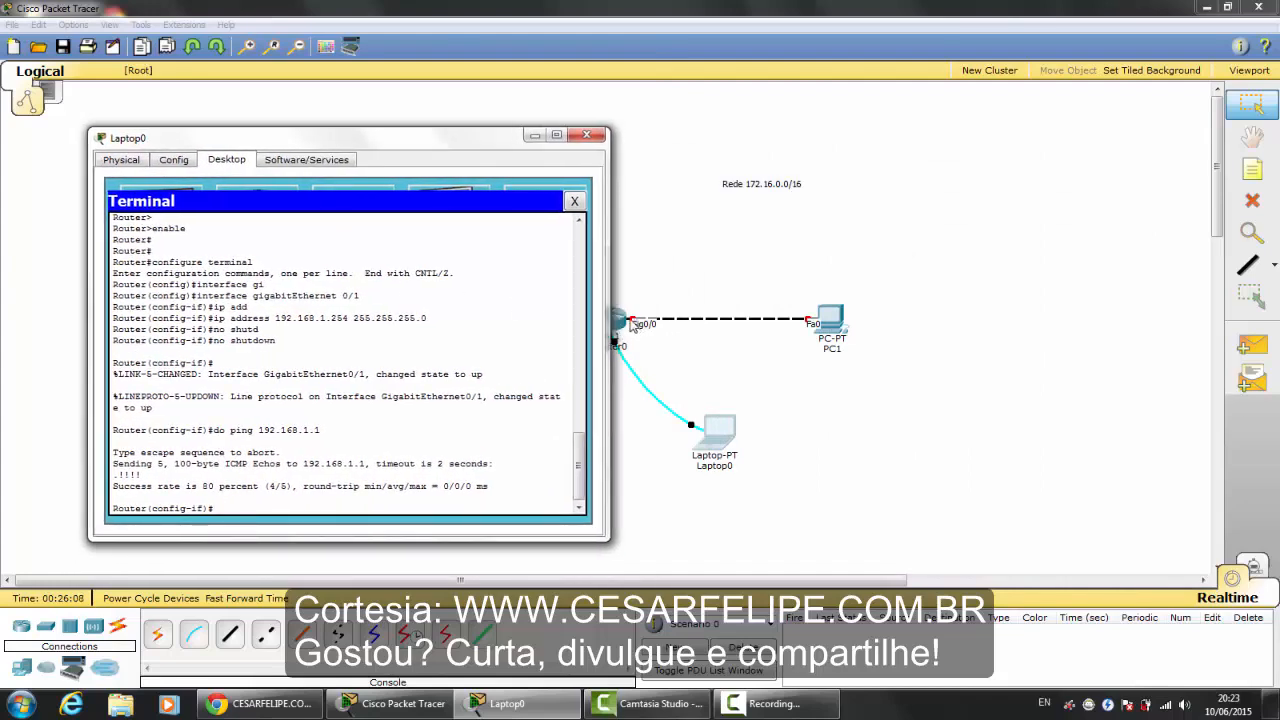
left_click(318, 503)
left_click(254, 506)
type("inte")
key("Tab")
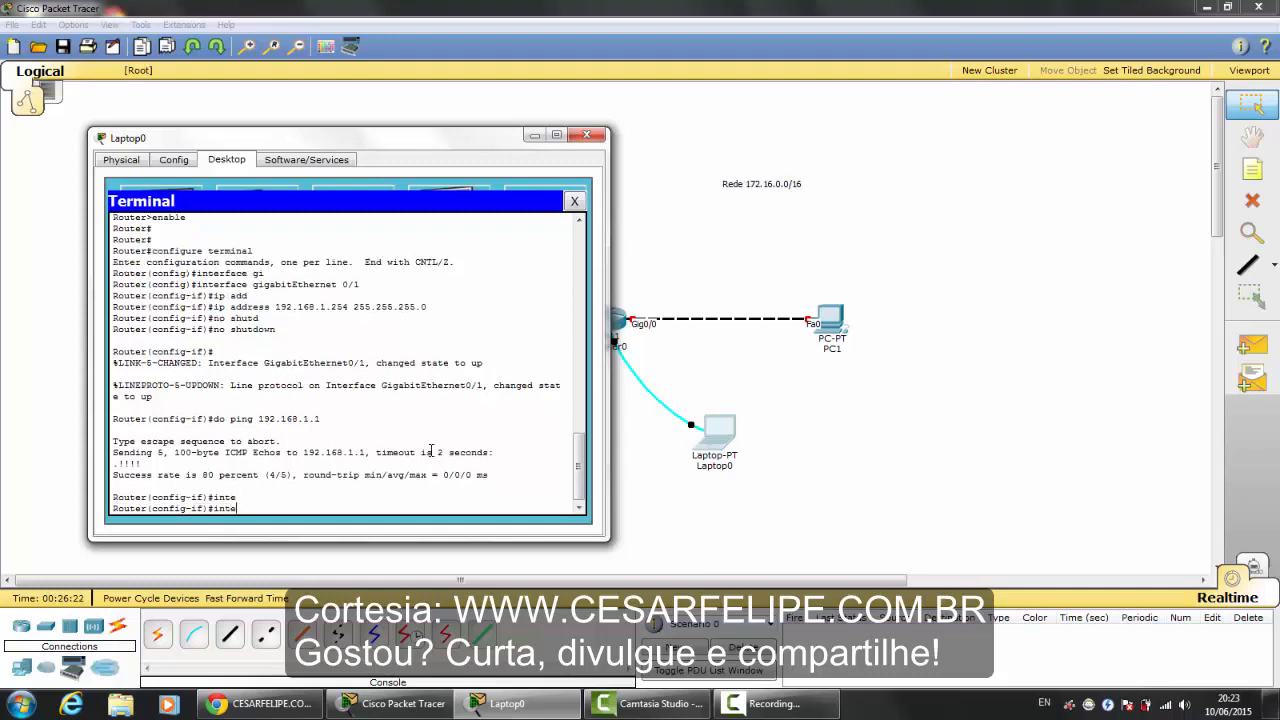
type("r")
key("Tab")
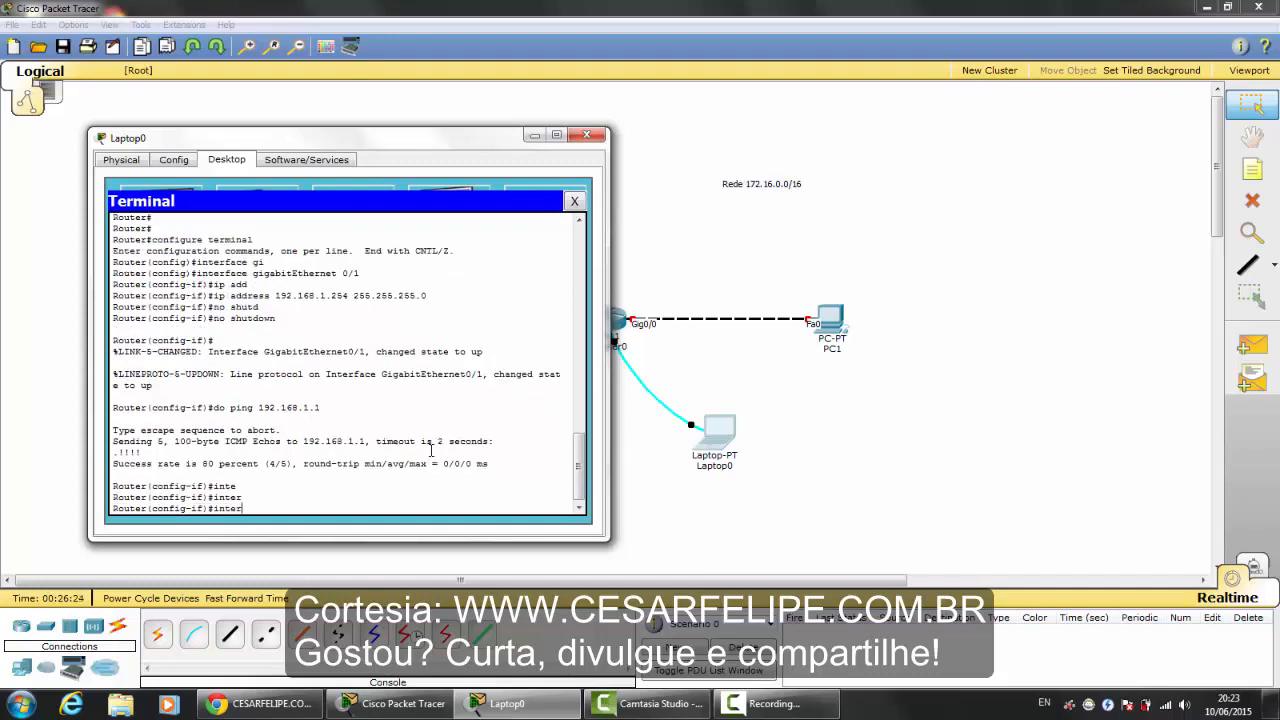
type("fac")
key("BackSpace")
key("BackSpace")
key("BackSpace")
key("BackSpace")
key("BackSpace")
key("BackSpace")
key("BackSpace")
key("BackSpace")
- Leave the gigabitEthernet 0/1 configuration with exit to return to global configuration mode
left_click_drag(163, 508, 206, 508)
left_click(236, 510)
type("exit")
key("Return")
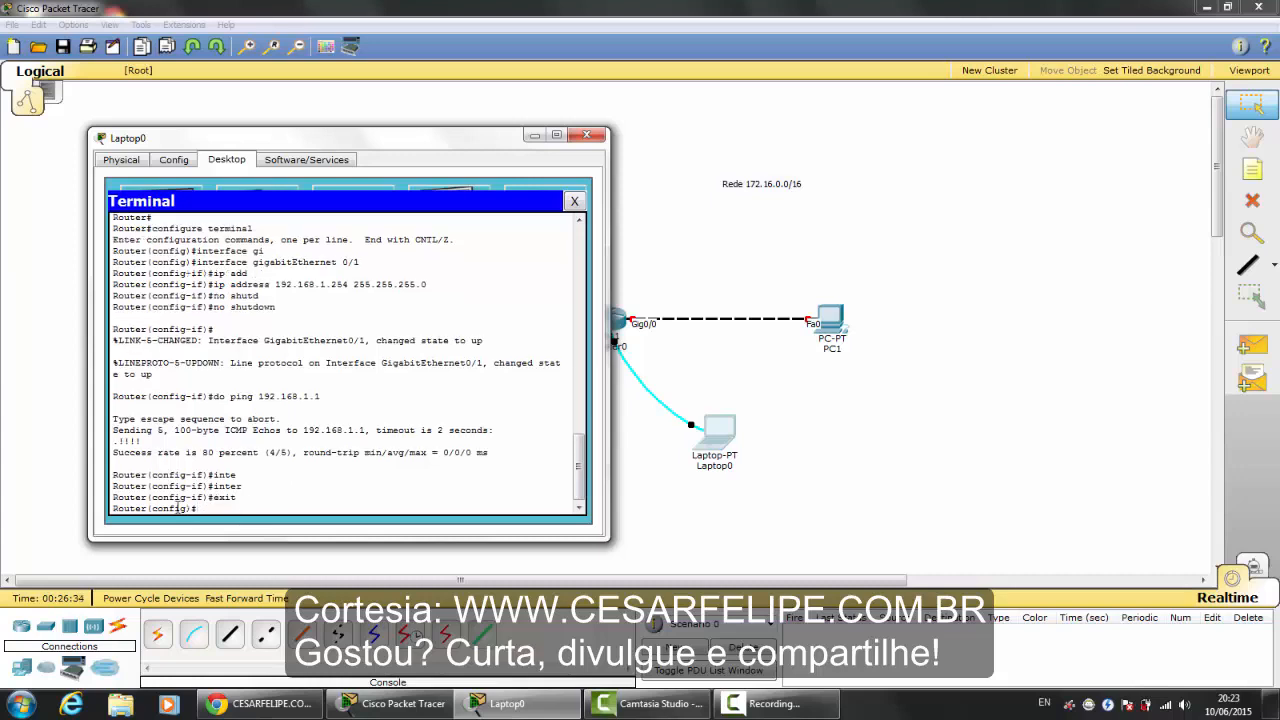
- Enter configuration of the router's interface gigabitEthernet 0/0, which faces PC1
type("inter")
key("Tab")
type("gi")
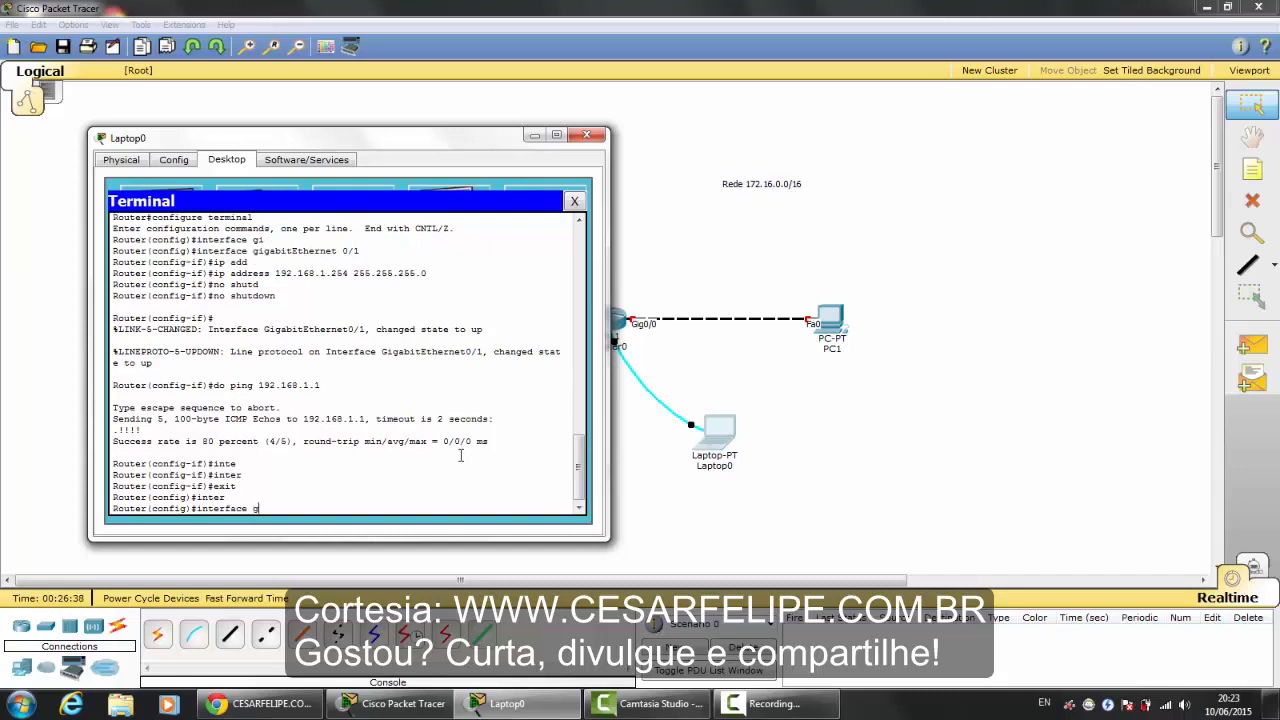
key("Tab")
type("0/0")
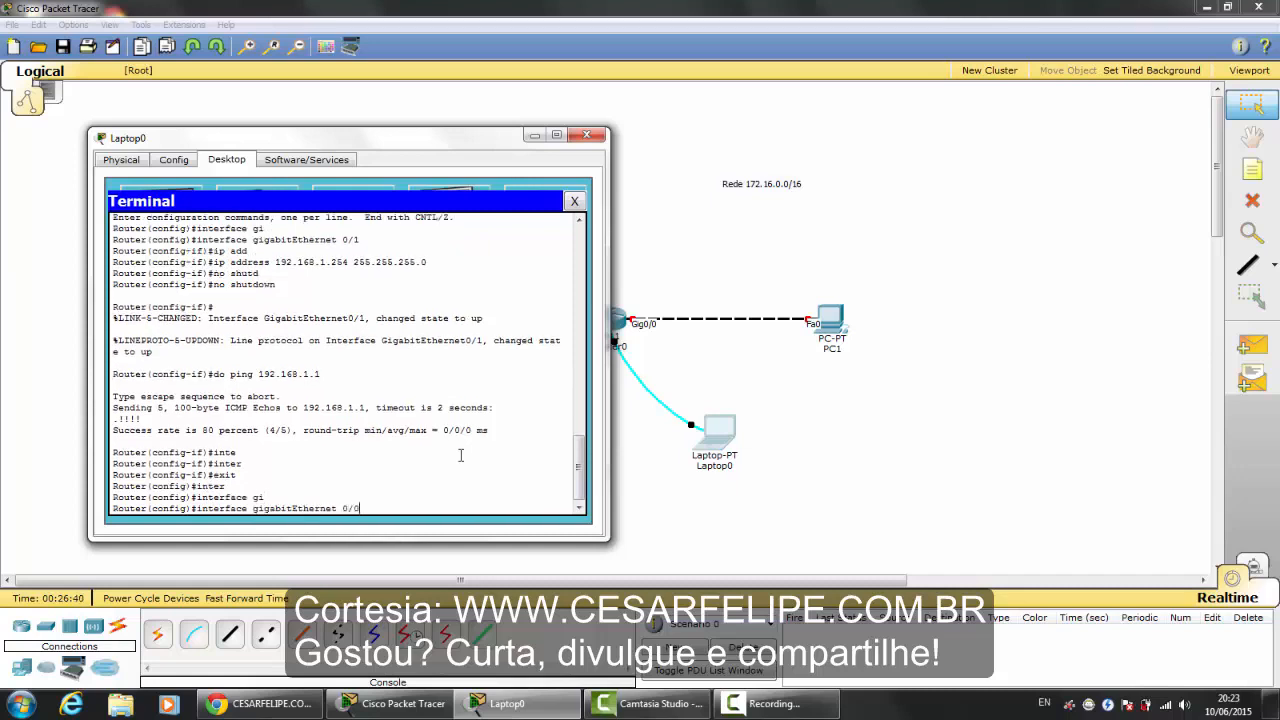
key("Return")
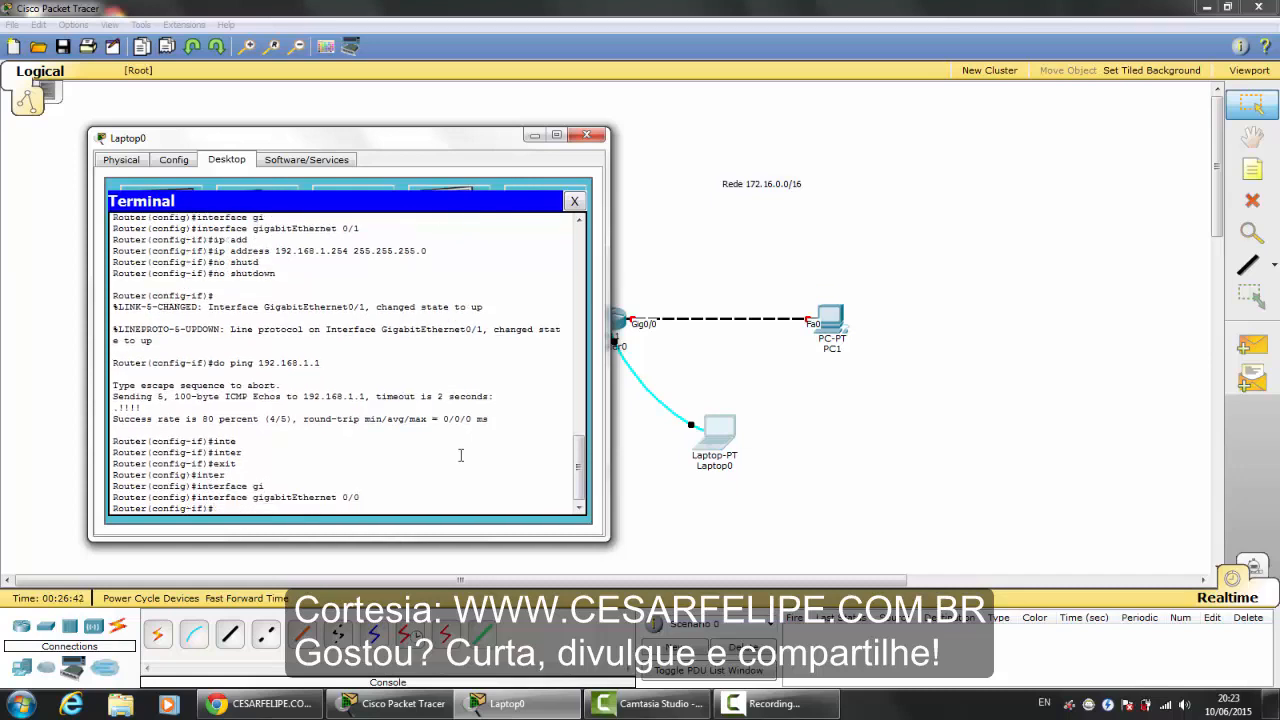
- Assign IP address 172.16.255.254 with mask 255.255.0.0 to the router's gigabitEthernet 0/0 interface
type("ip add")
key("Tab")
type("172.1")
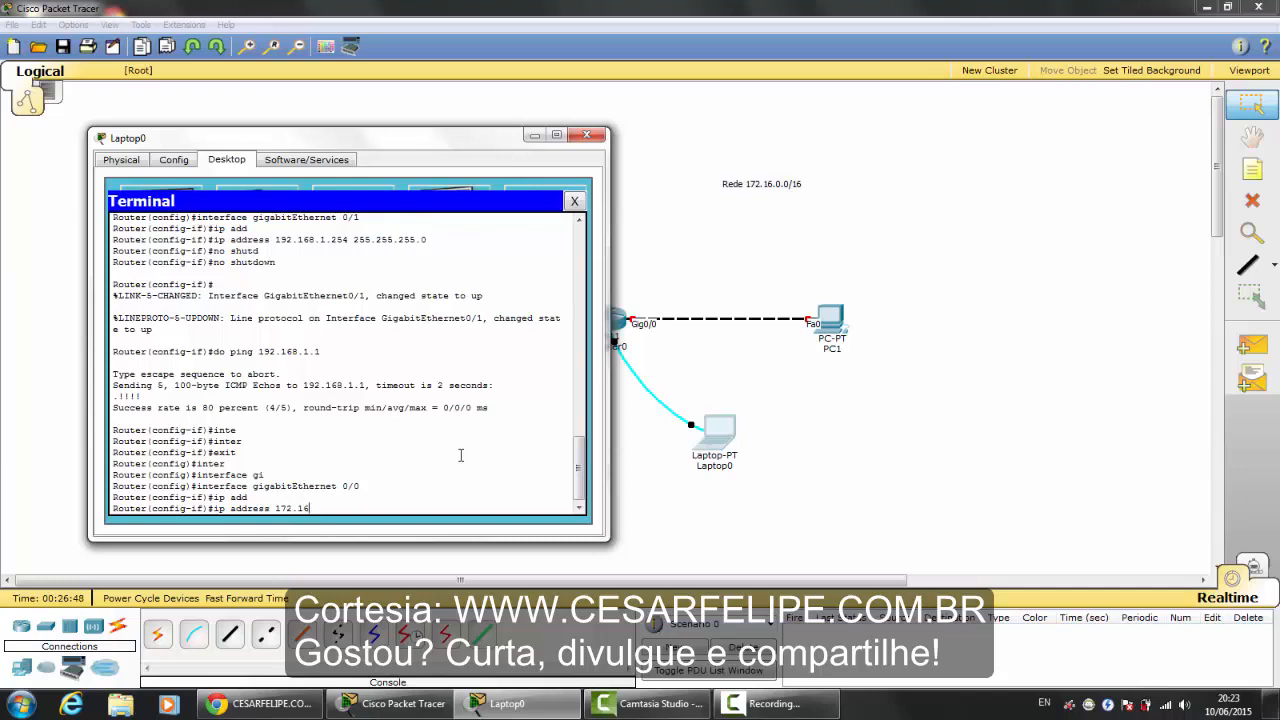
type("6.255.254 255.255.0.0")
key("Return")
- Enable the gigabitEthernet 0/0 interface with no shutdown and return to a clean prompt
type("no shutdown")
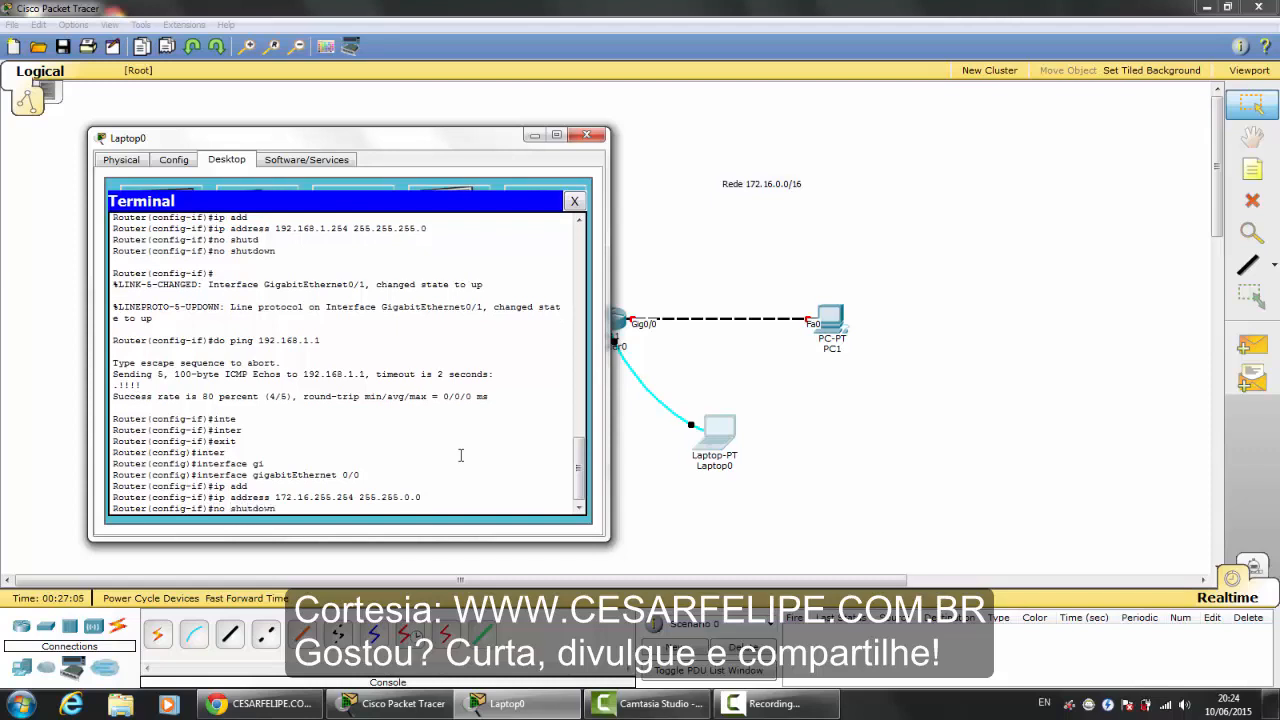
key("Return")
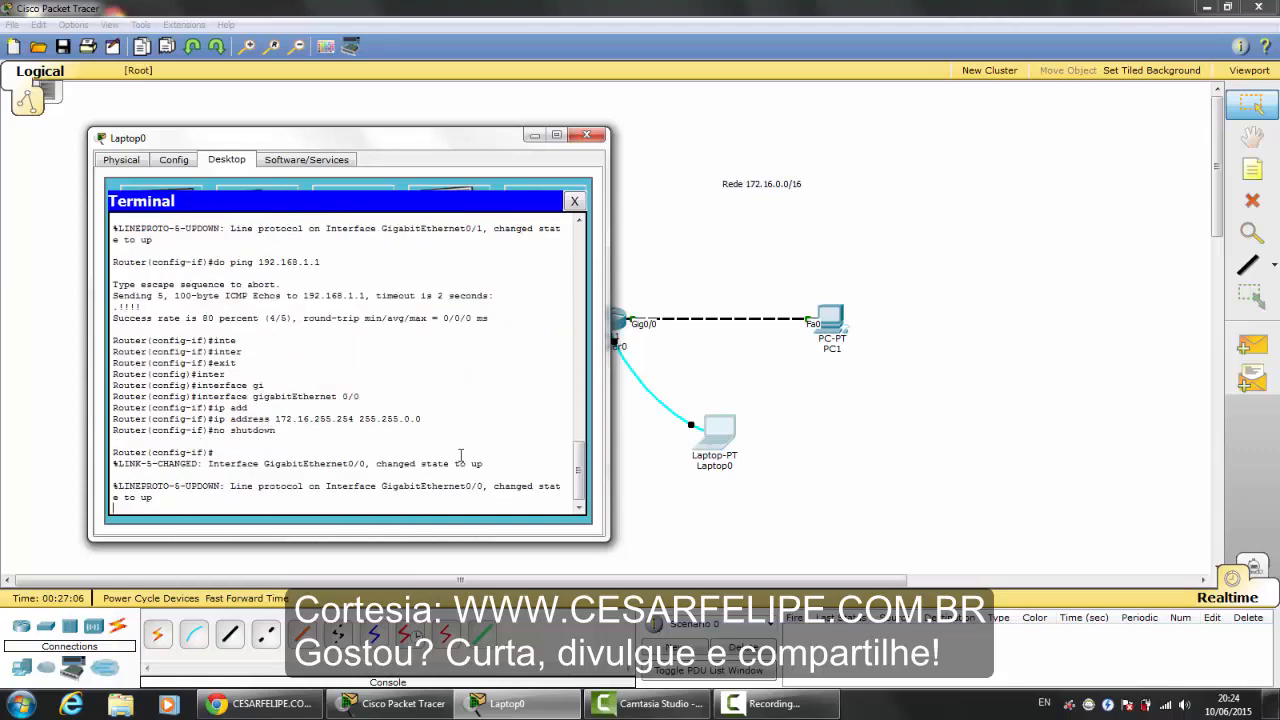
key("Return")
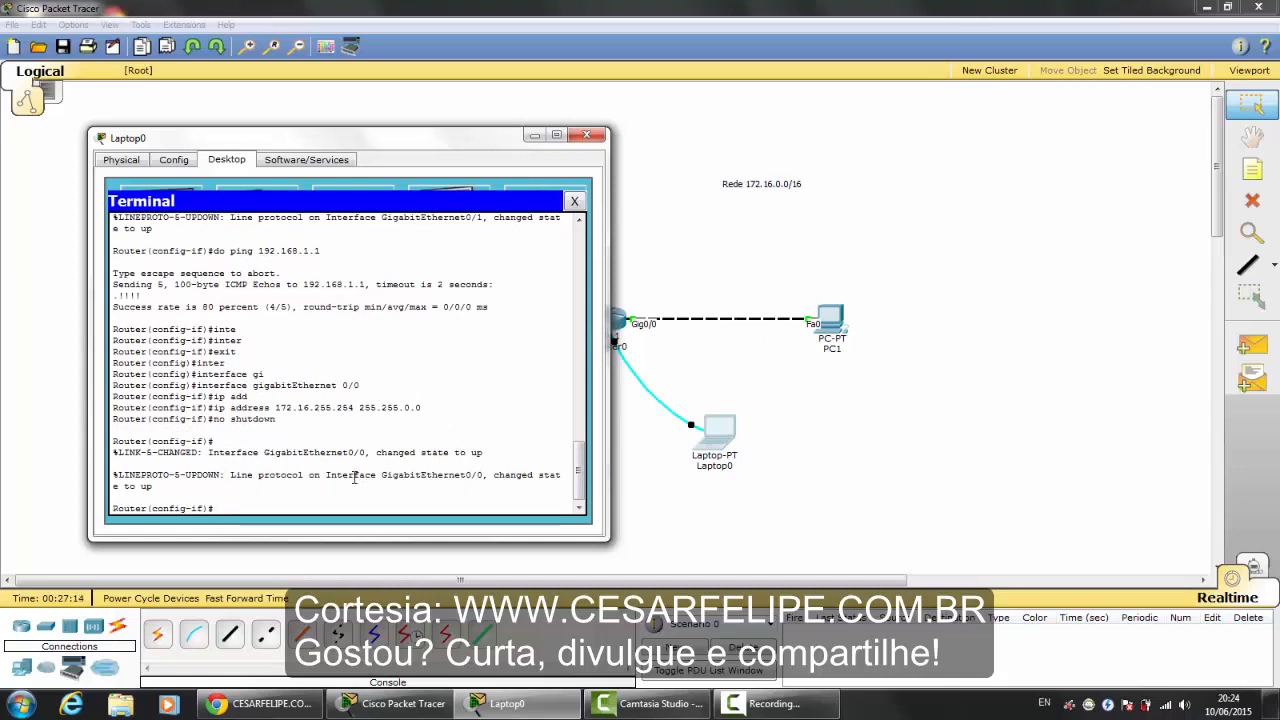
- Test the link to PC1 with do ping 172.16.100.200 and check the echo results and the topology's links
type("do ping 172.16.1.")
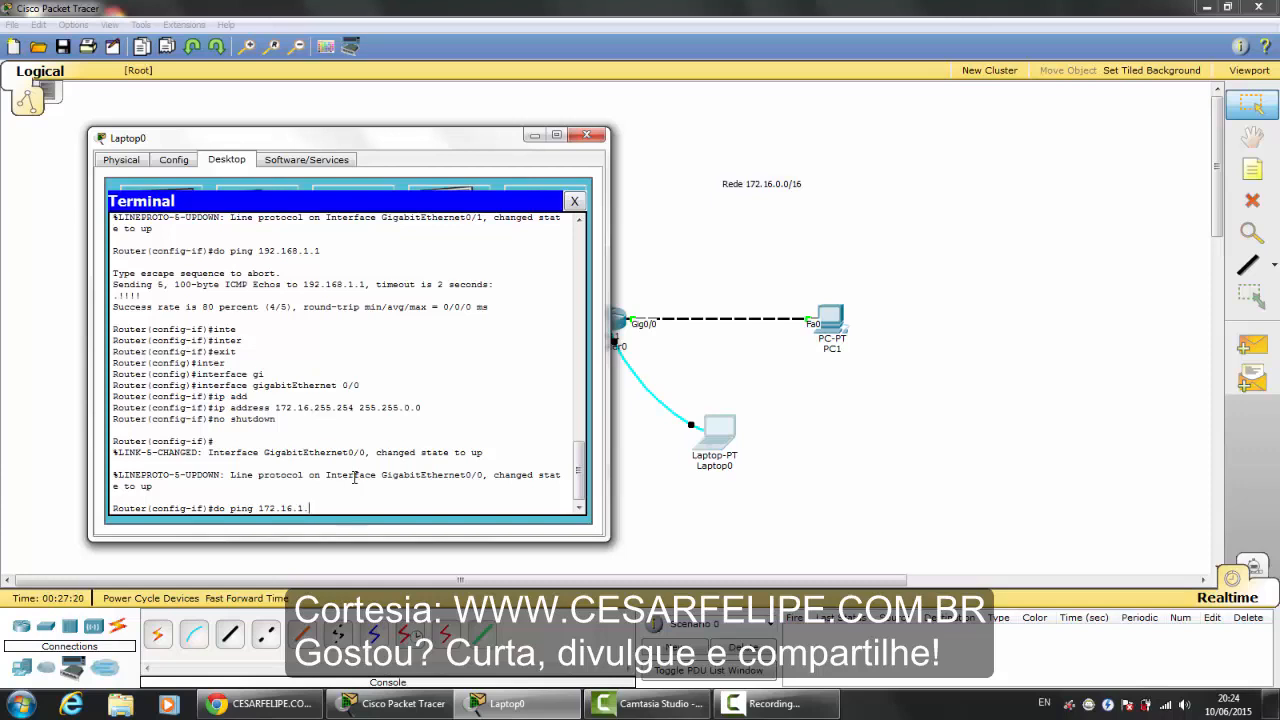
type("1")
key("BackSpace")
key("BackSpace")
key("BackSpace")
type("100.200")
key("Return")
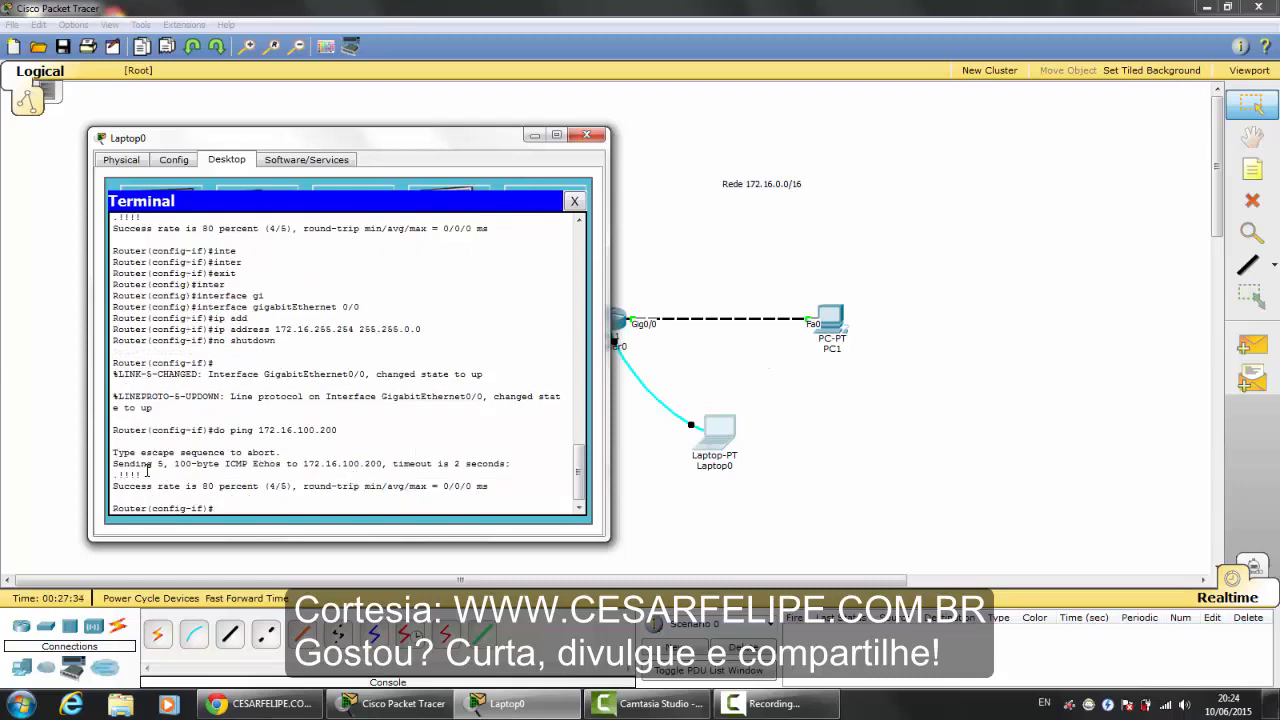
left_click_drag(115, 474, 157, 472)
left_click(222, 484)
left_click_drag(500, 146, 805, 376)
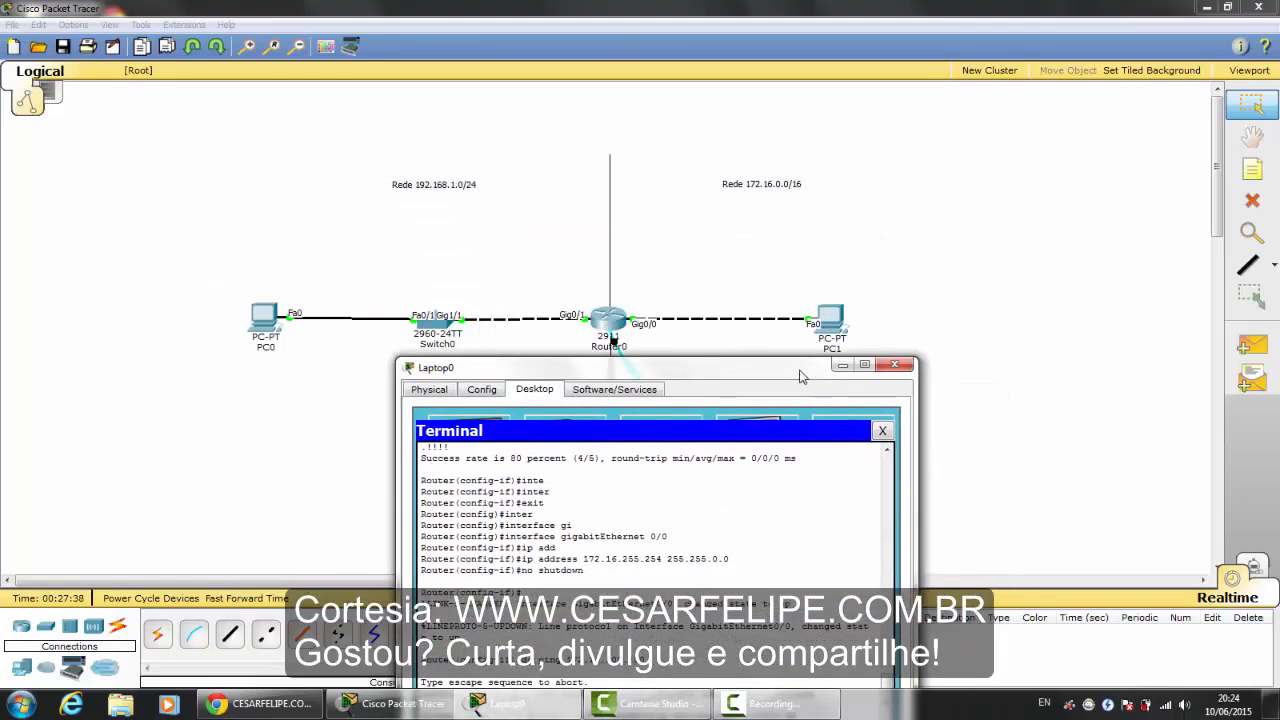
left_click_drag(669, 378, 624, 141)
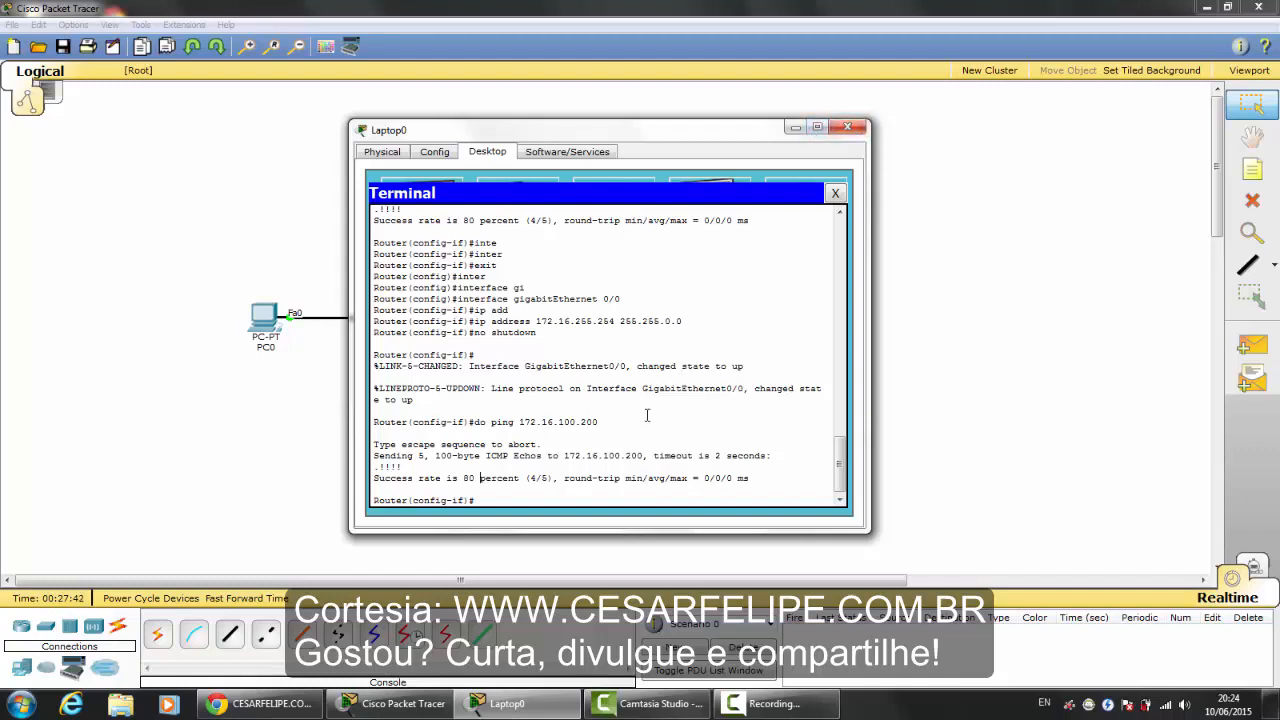
- Exit the gigabitEthernet 0/0 configuration back to the router's global configuration mode
key("Return")
key("Return")
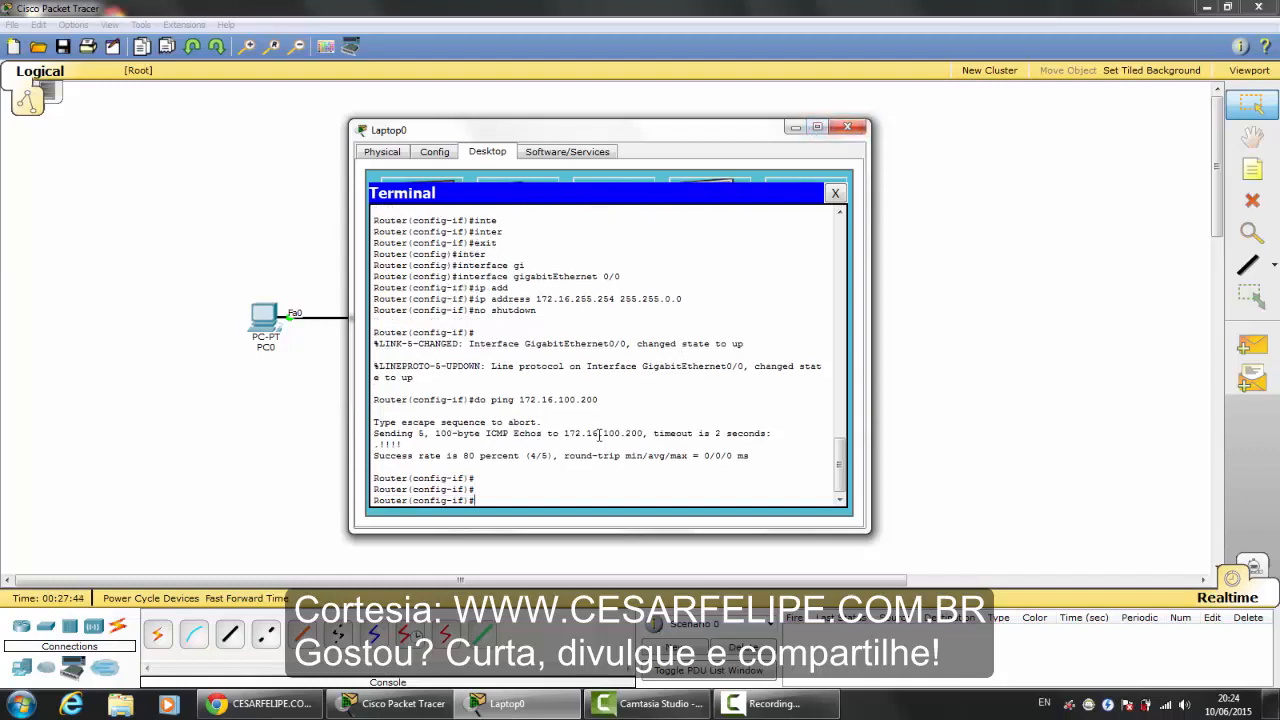
type("exit")
key("Return")
key("Return")
key("Return")
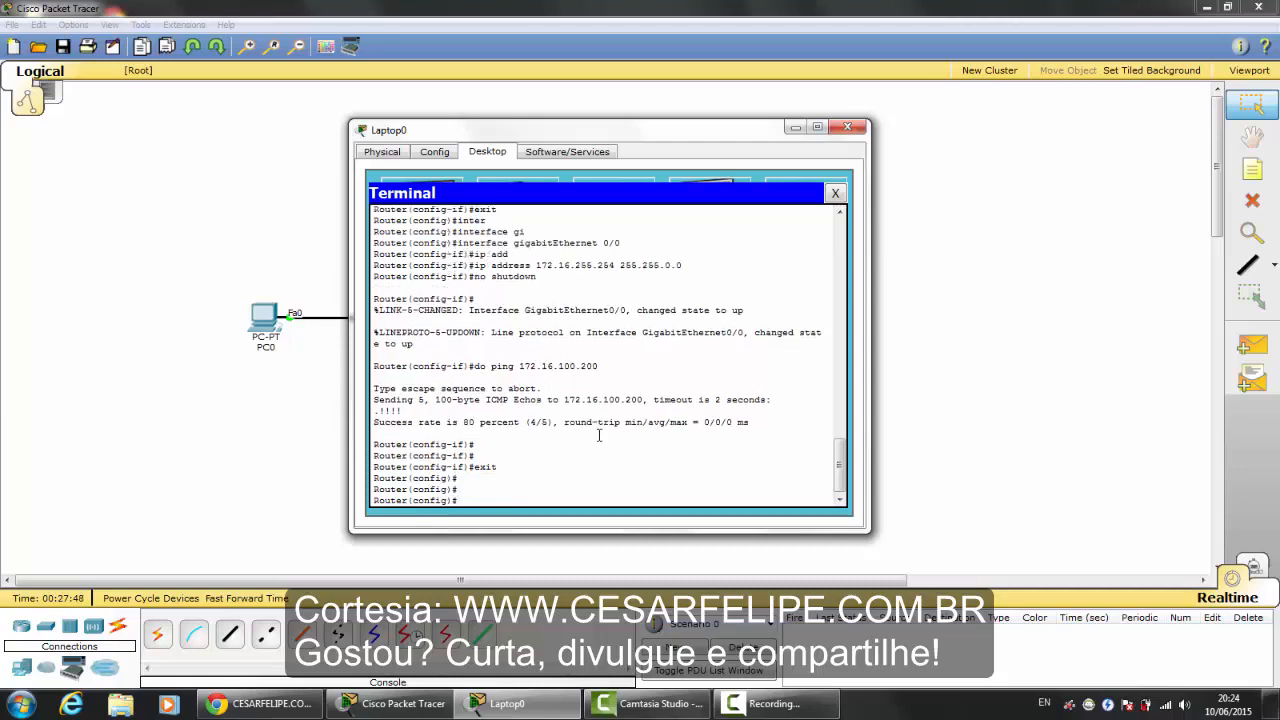
- Display the router's routing table with do show ip route
type("do show i")
type("p route")
key("Return")
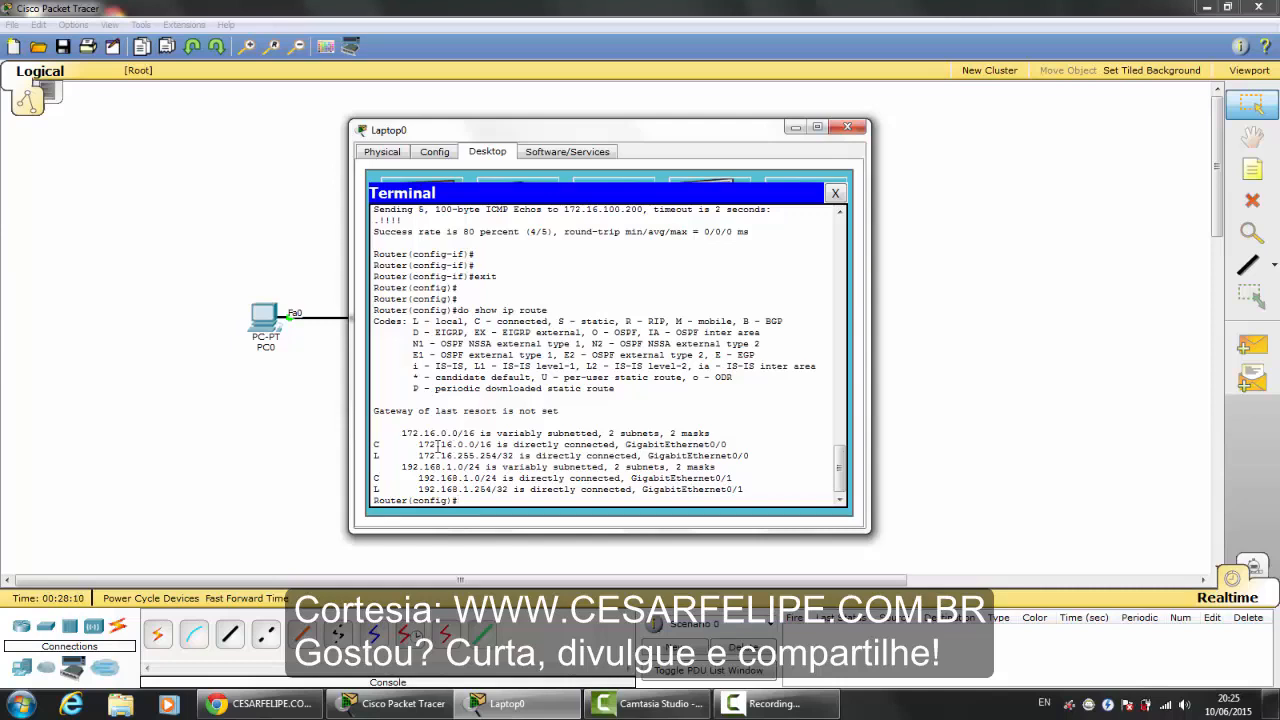
- Compare the routing entries for 172.16.0.0/16 and 192.168.1.0/24 with the router's ports in the topology, and close Laptop0's window
left_click_drag(417, 446, 514, 446)
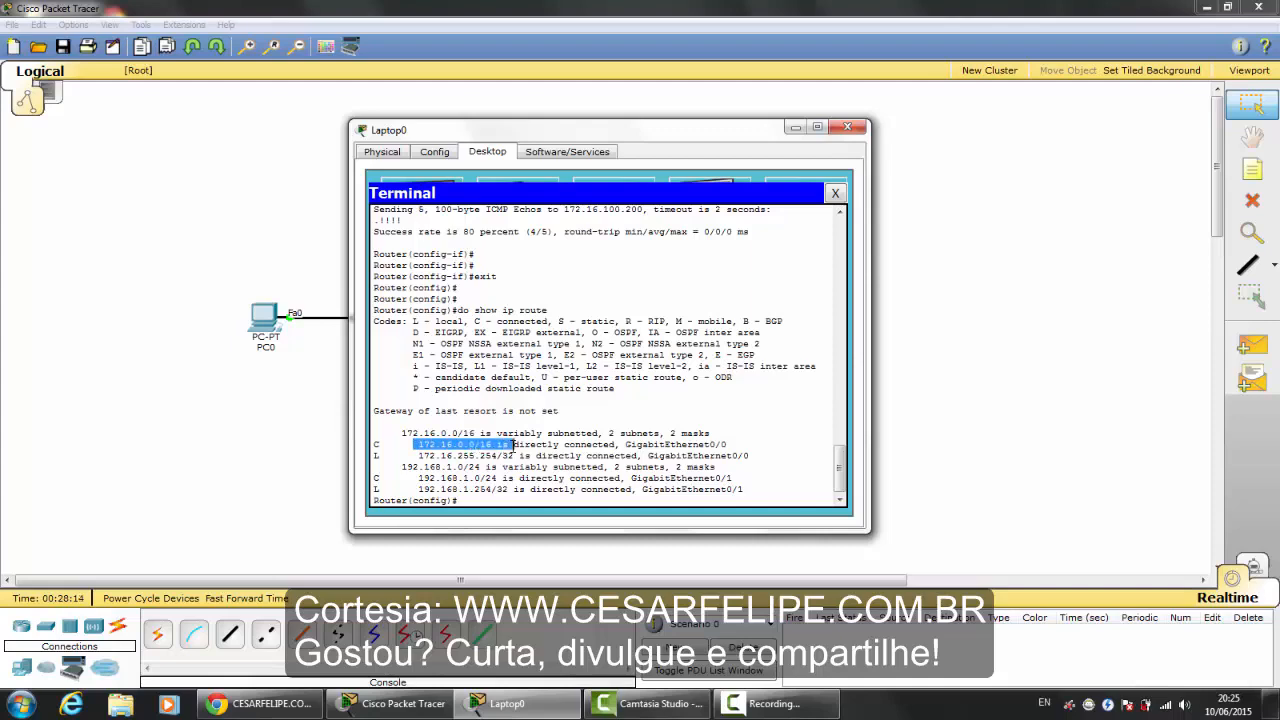
left_click_drag(600, 133, 352, 156)
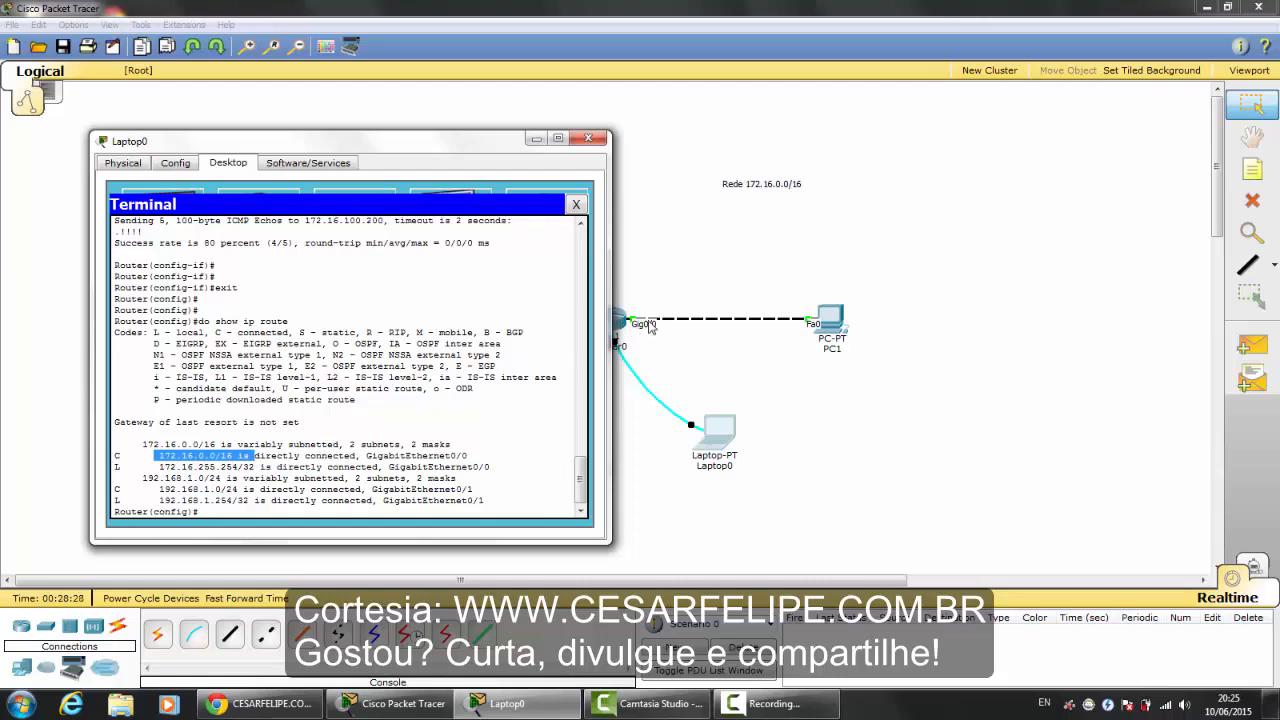
left_click_drag(204, 479, 210, 467)
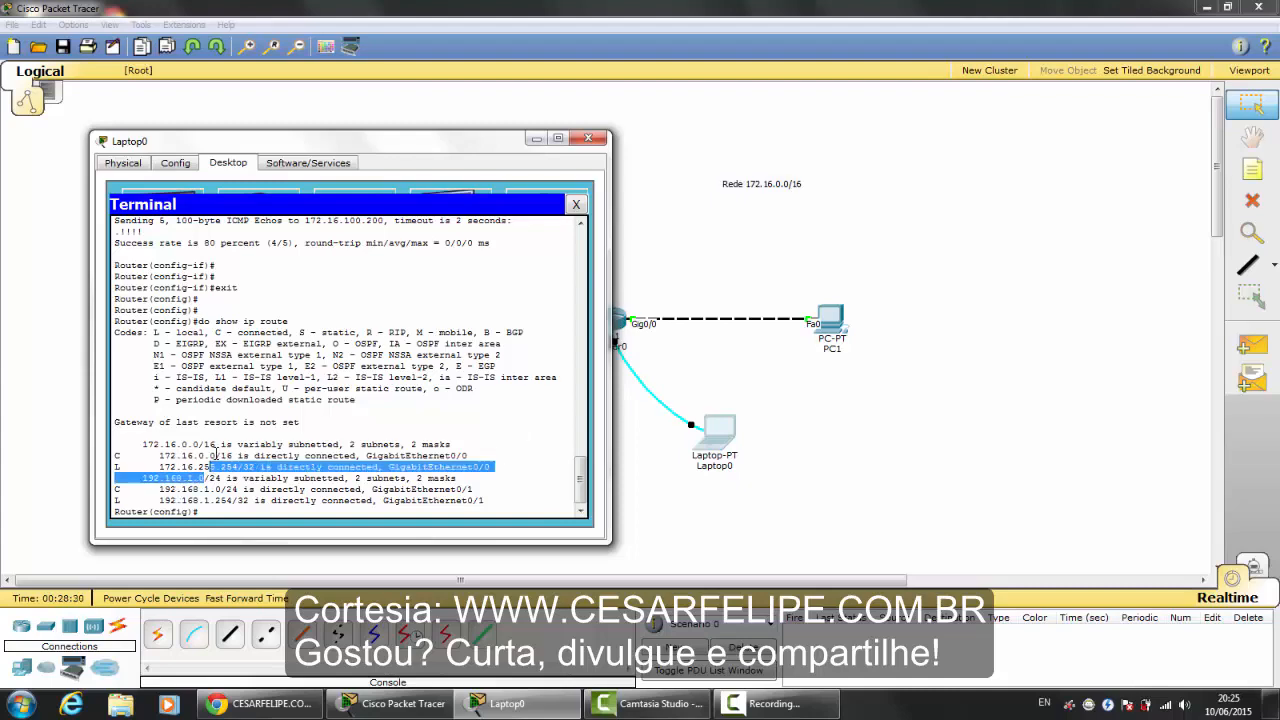
left_click_drag(404, 139, 919, 141)
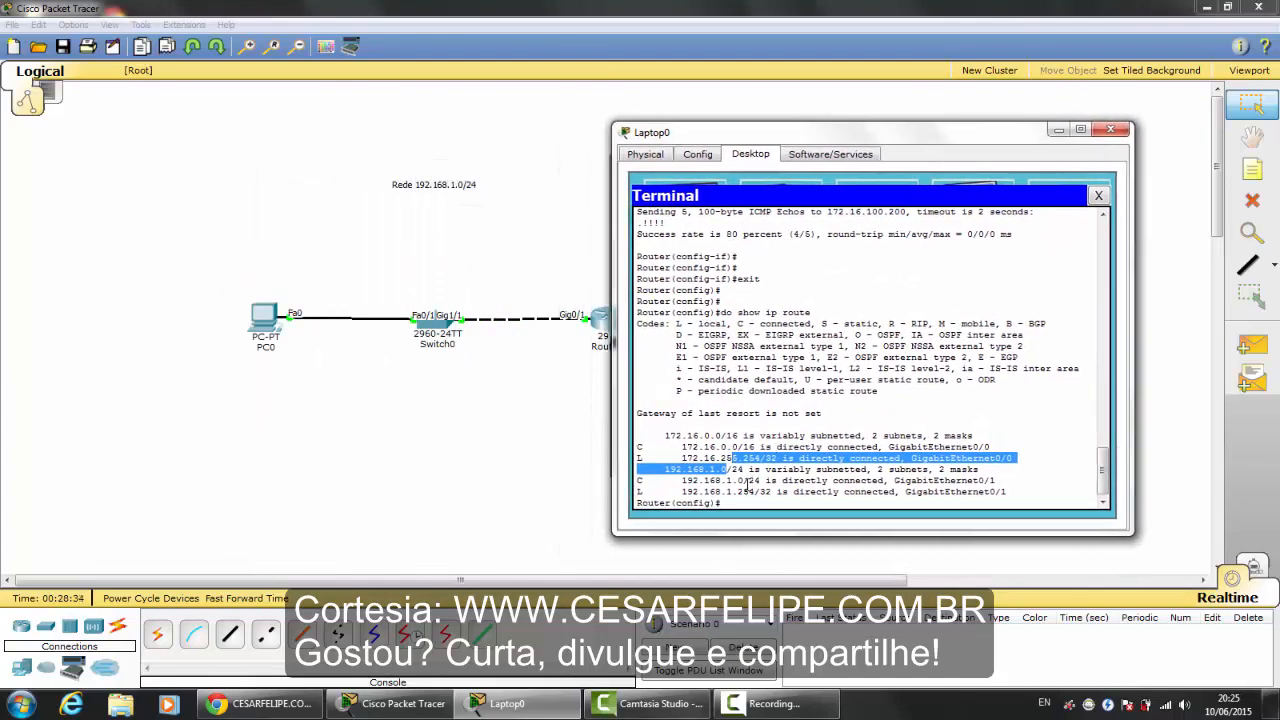
left_click(795, 470)
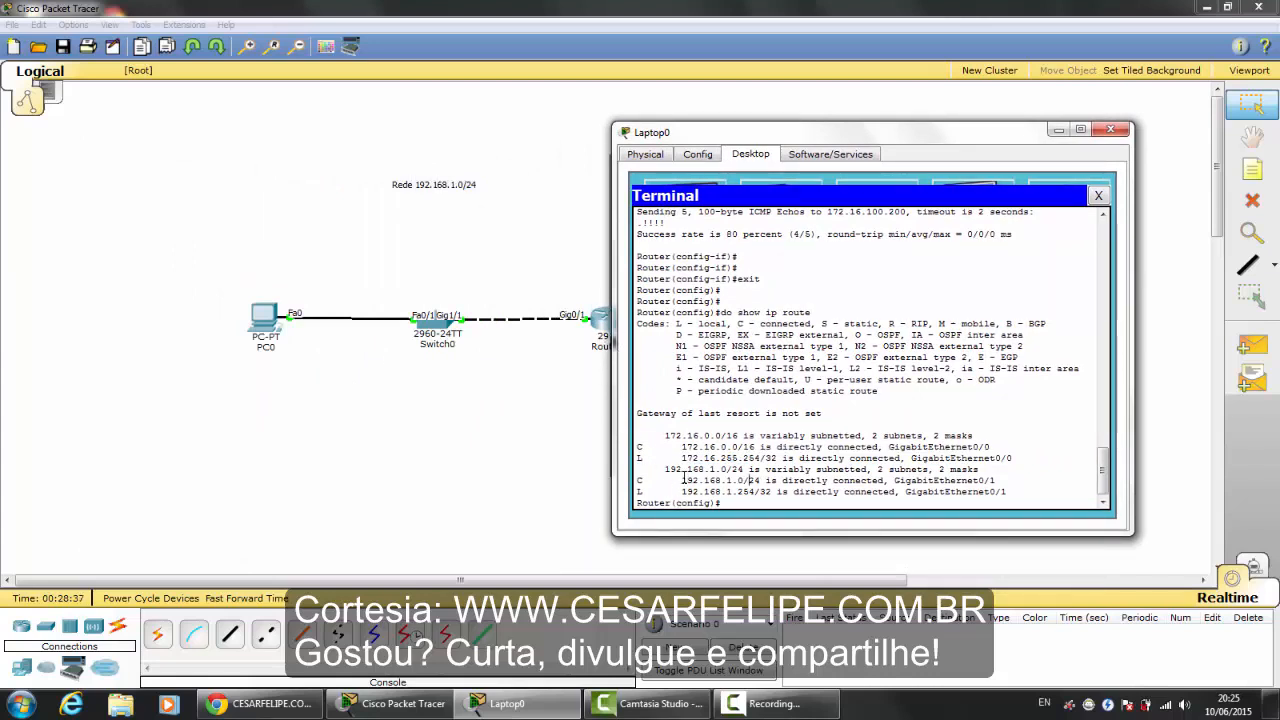
left_click_drag(679, 482, 744, 482)
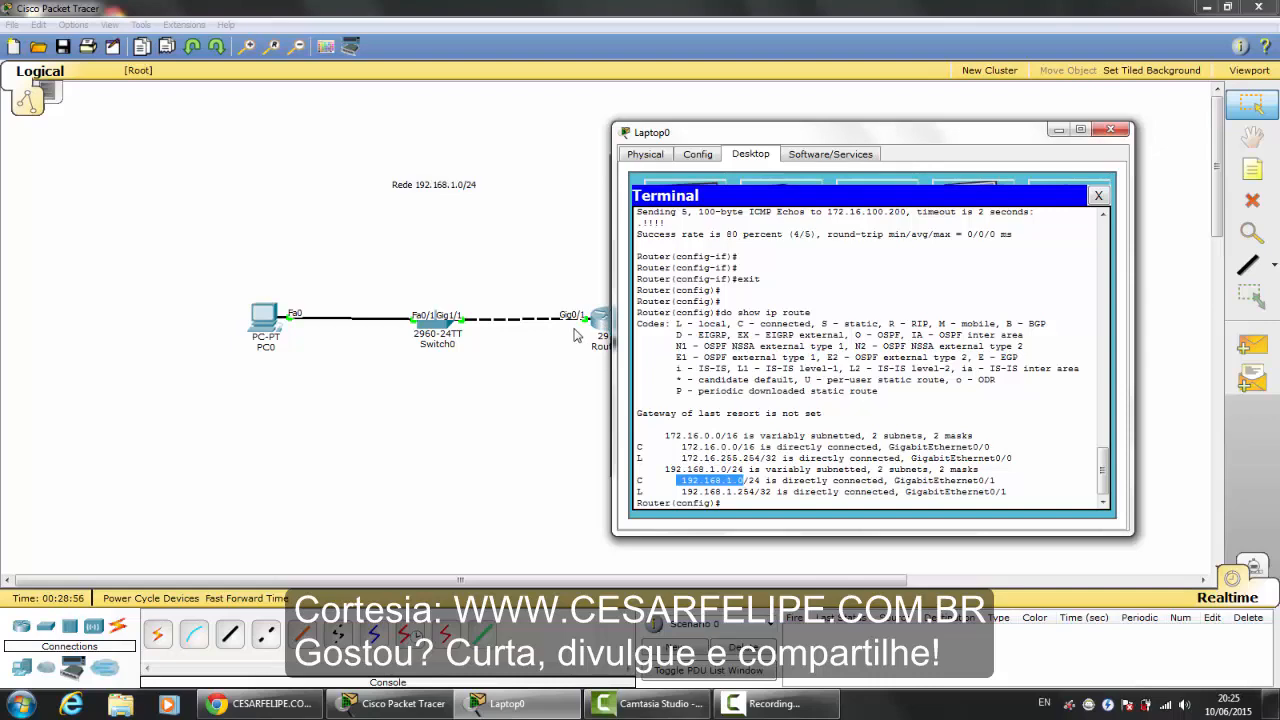
left_click_drag(840, 138, 603, 136)
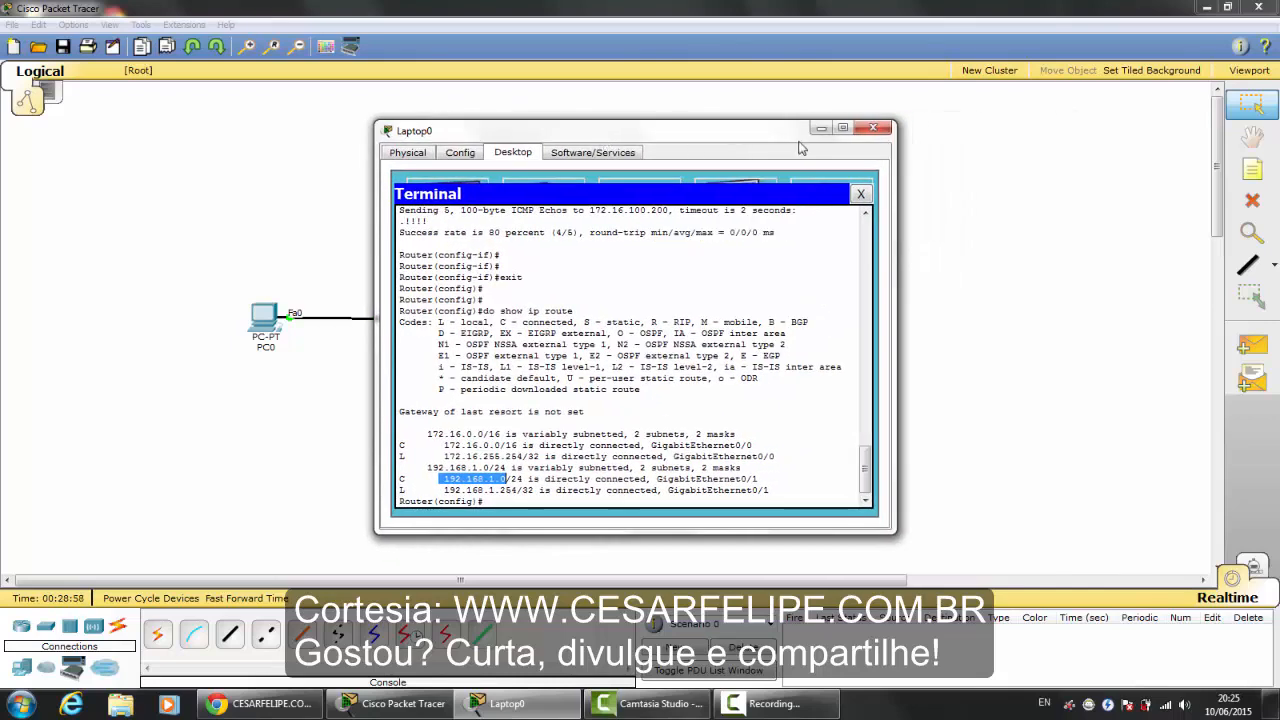
left_click(873, 128)
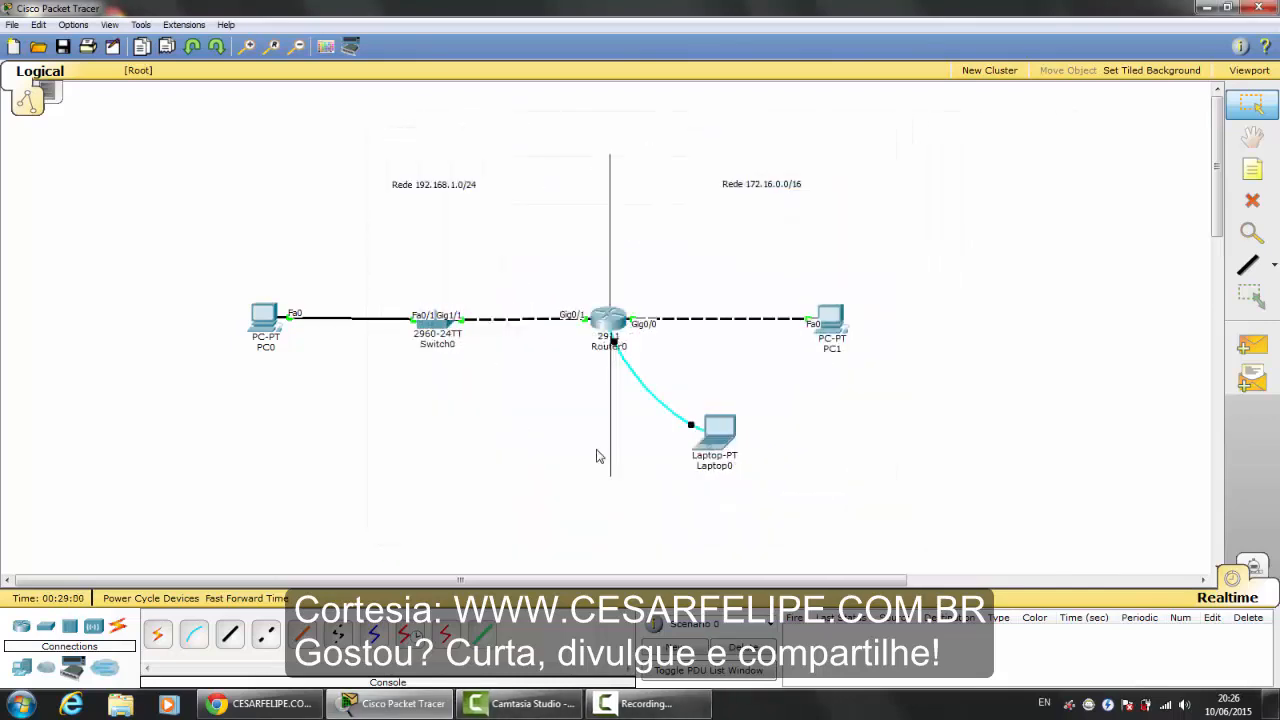
- Open the command prompt on PC0 and ping PC1 at 172.16.100.200
left_click(265, 320)
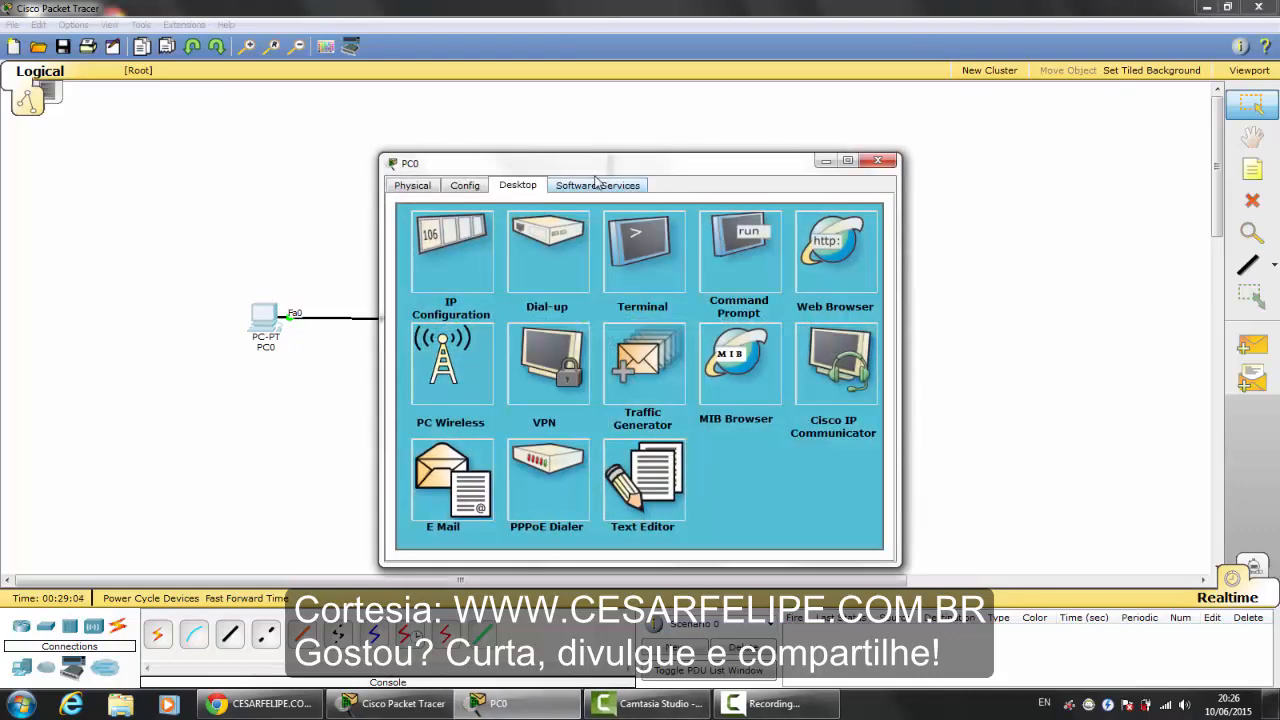
left_click_drag(620, 163, 286, 134)
left_click(404, 235)
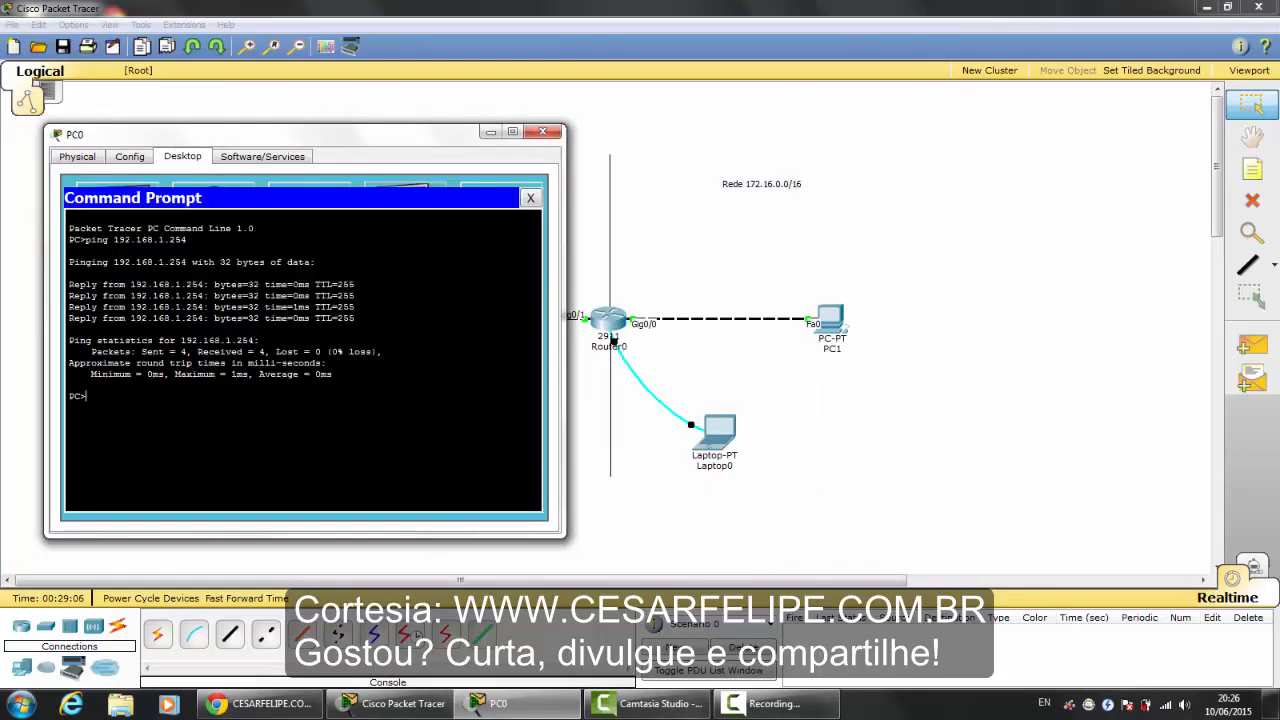
type("p")
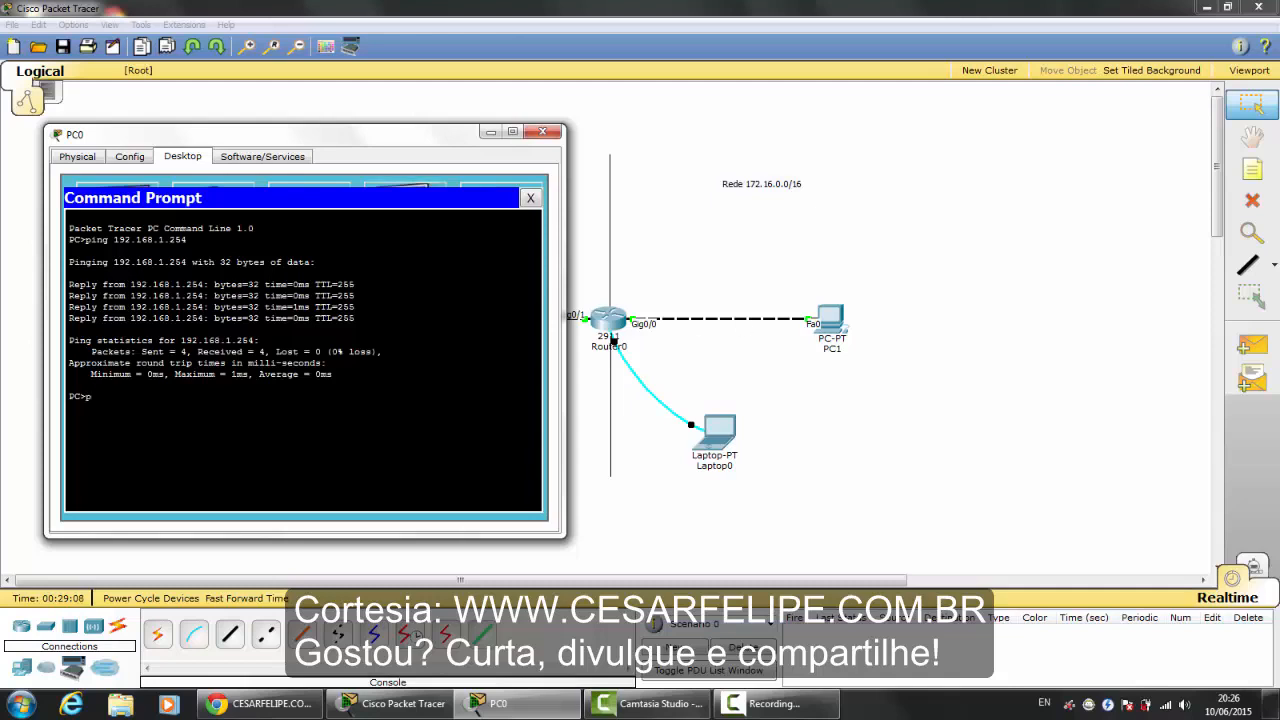
type("ing")
type(" 172")
type(".16.100")
type(".2")
type("100.200")
key("Return")
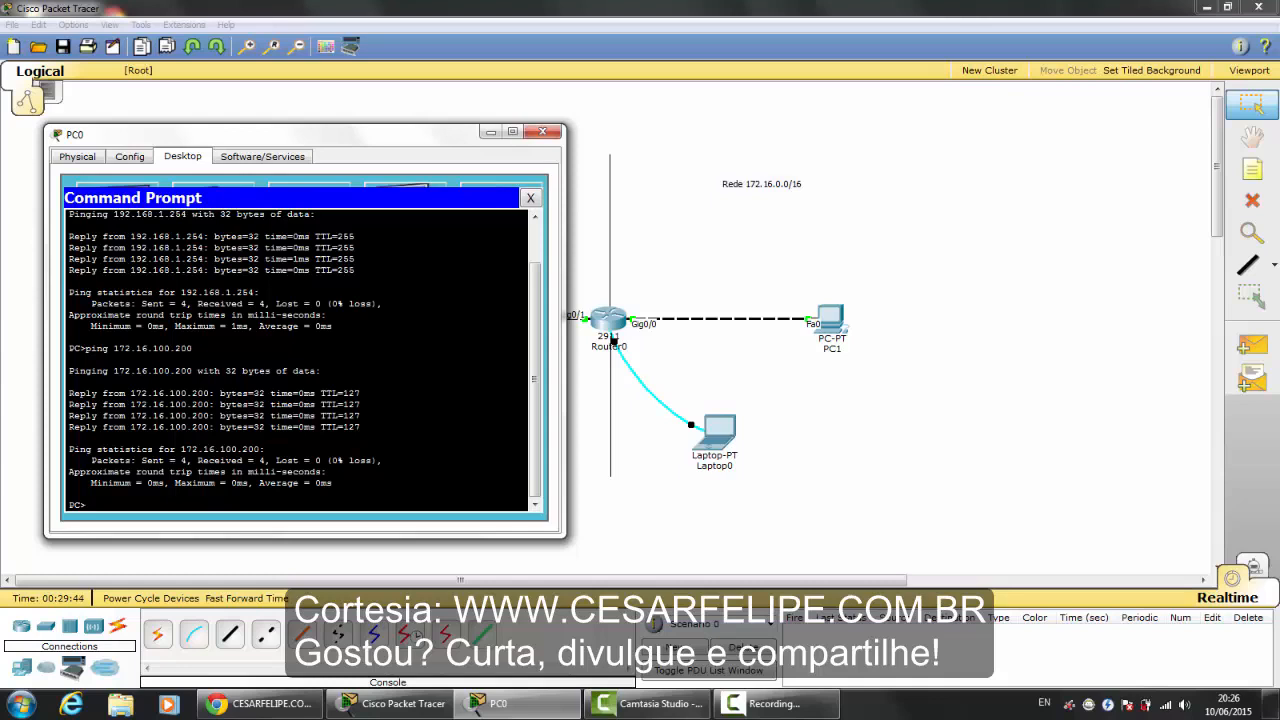
- Trace the route from PC0 to PC1 with tracert 172.16.100.200
type("tarcert")
key("BackSpace")
key("BackSpace")
key("BackSpace")
key("BackSpace")
key("BackSpace")
key("BackSpace")
key("BackSpace")
type("racert 172.16.100.200")
key("Return")
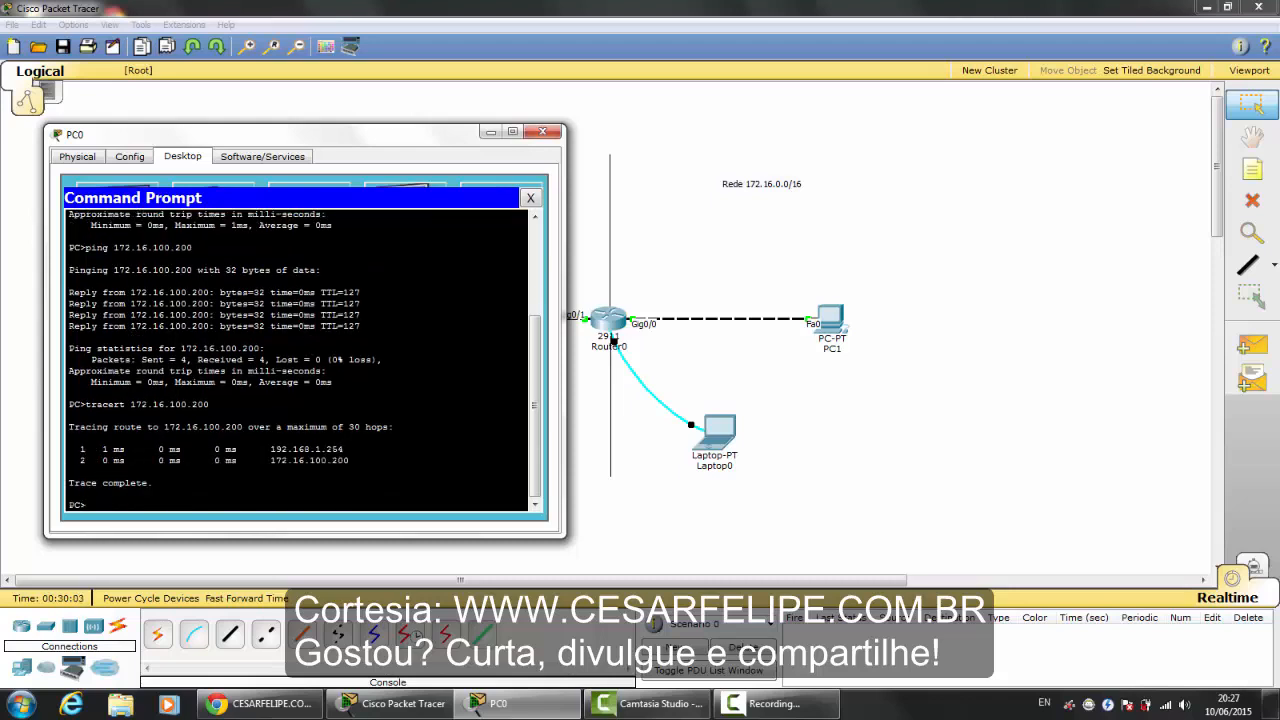
- Examine each hop of the trace against the router and PC1 in the topology, and close PC0's window
mouse_move(68, 427)
left_mouse_down()
mouse_move(400, 427)
mouse_move(192, 427)
mouse_move(243, 427)
left_mouse_up()
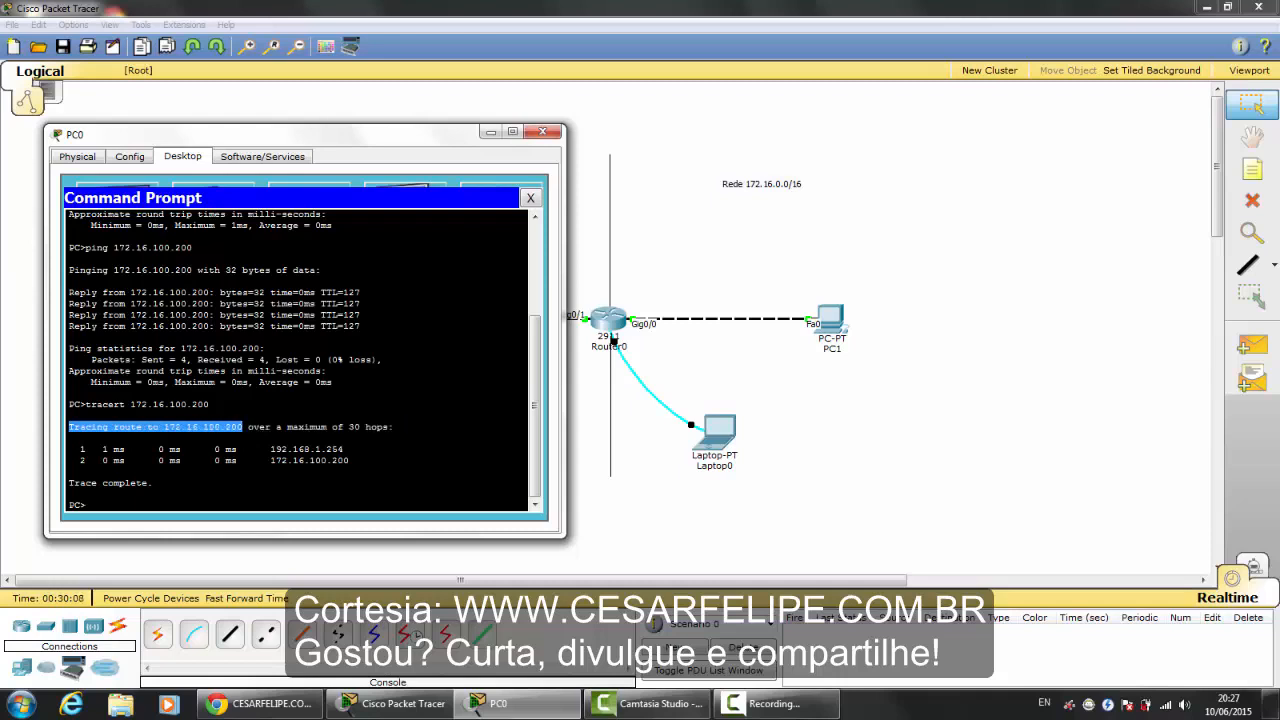
left_click(243, 428)
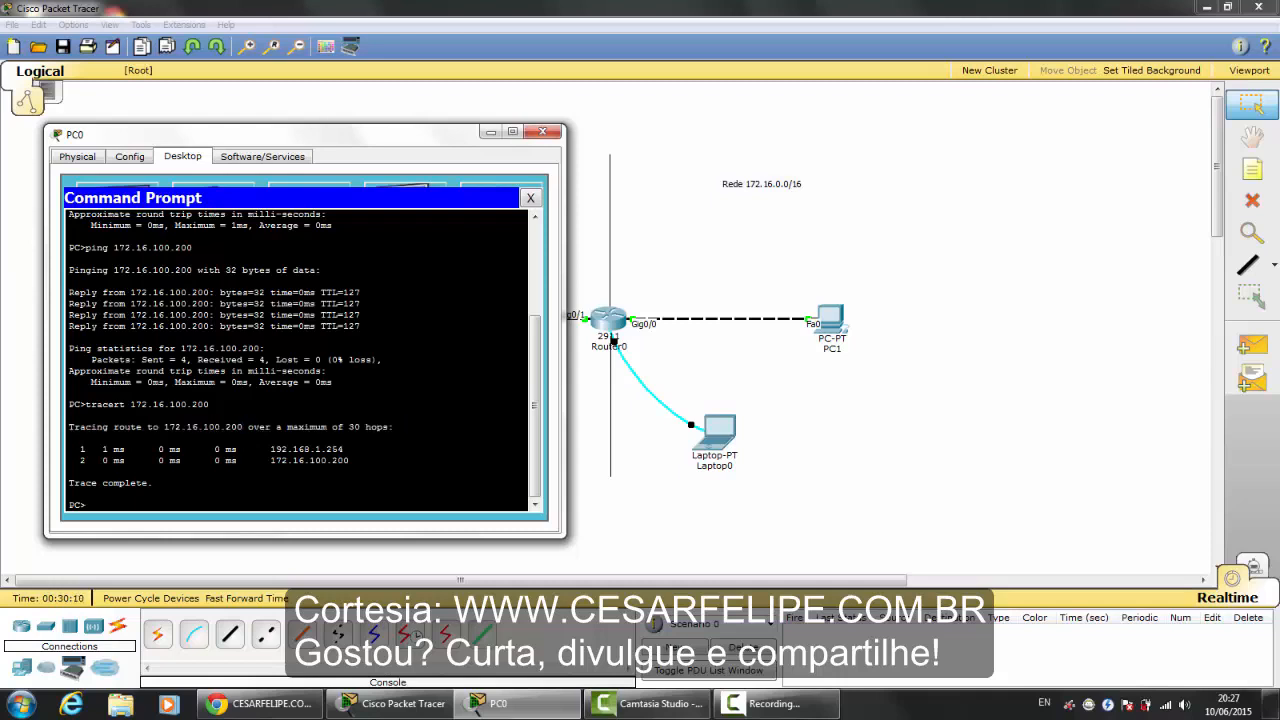
left_click_drag(74, 449, 344, 449)
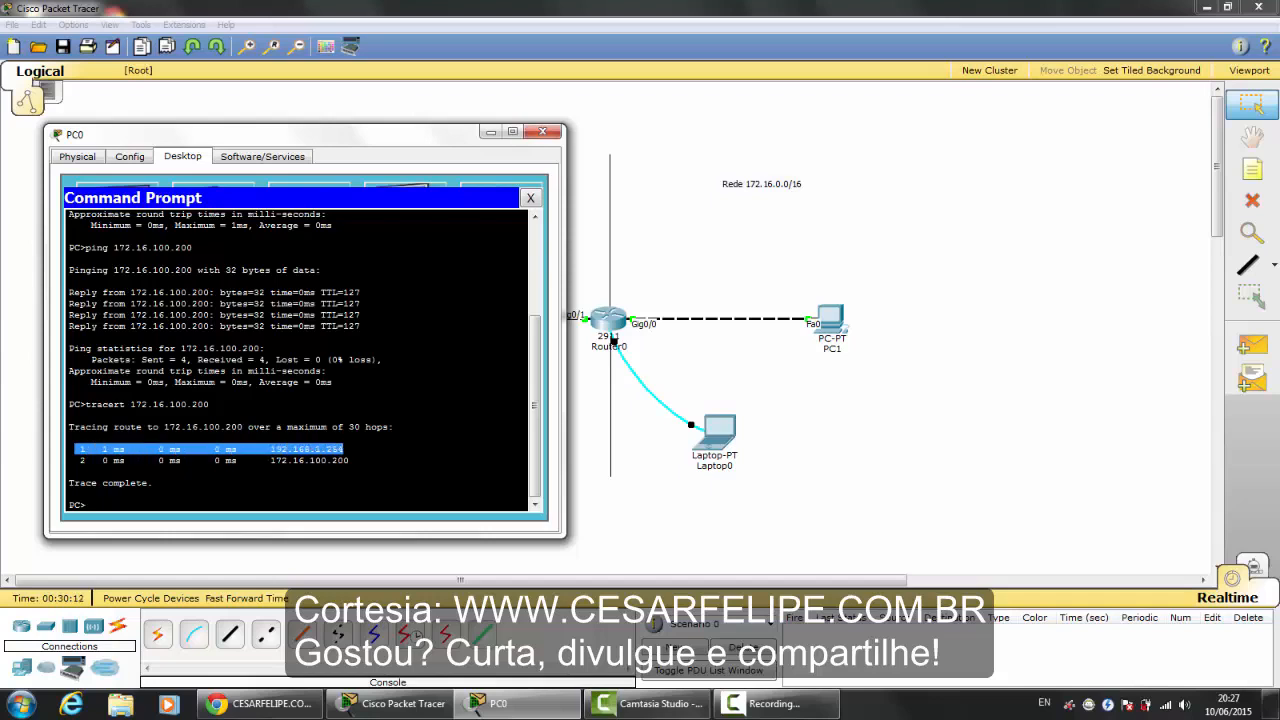
left_click(344, 449)
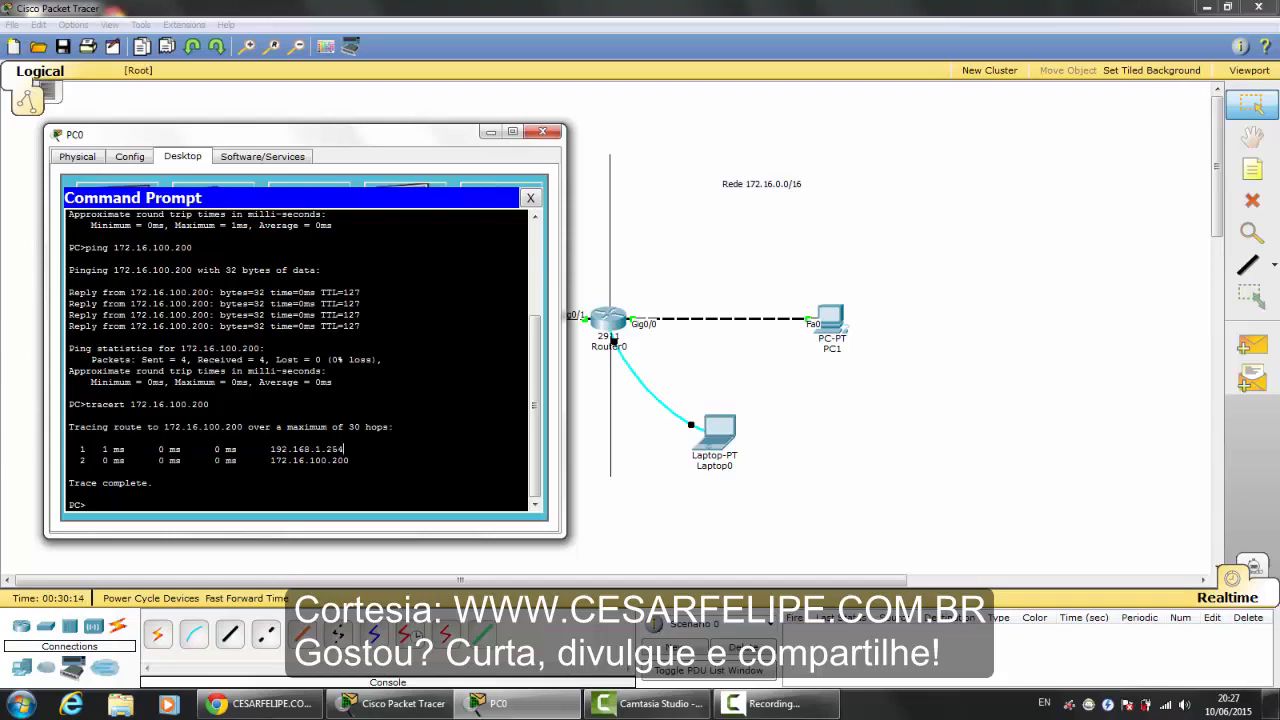
left_click_drag(266, 449, 344, 449)
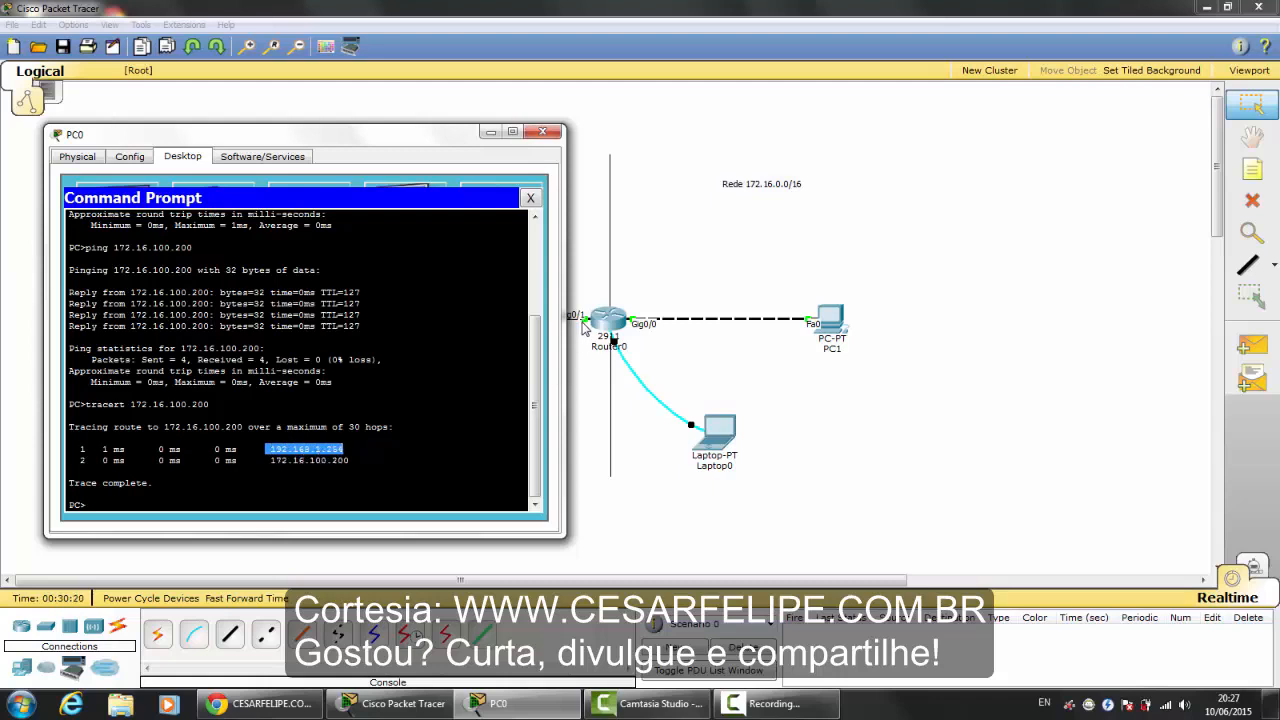
left_click(350, 460)
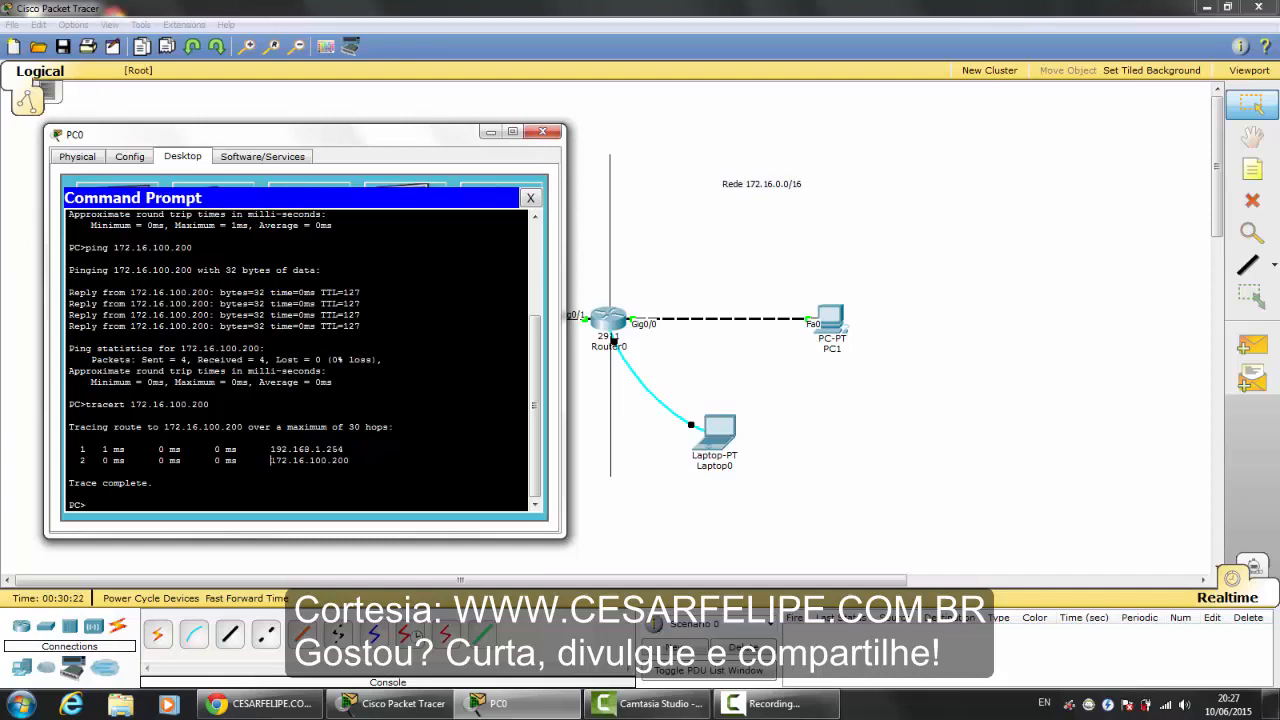
left_click_drag(270, 460, 350, 460)
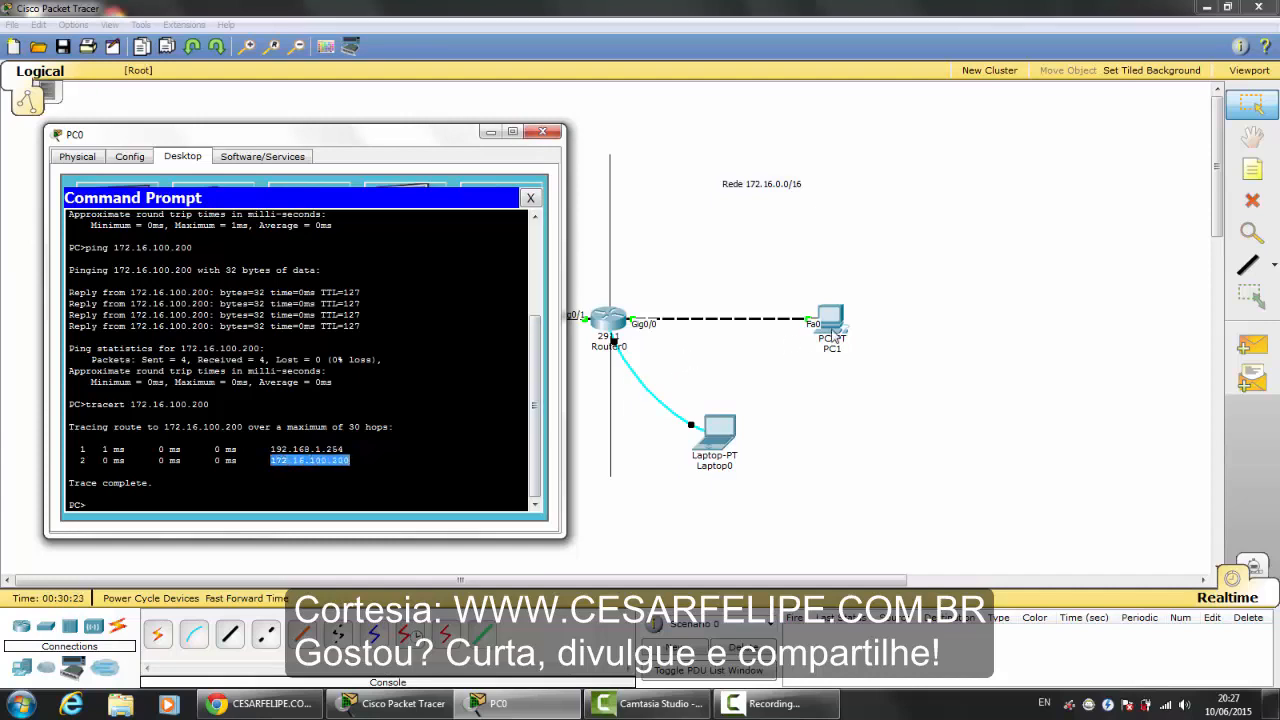
left_click(350, 461)
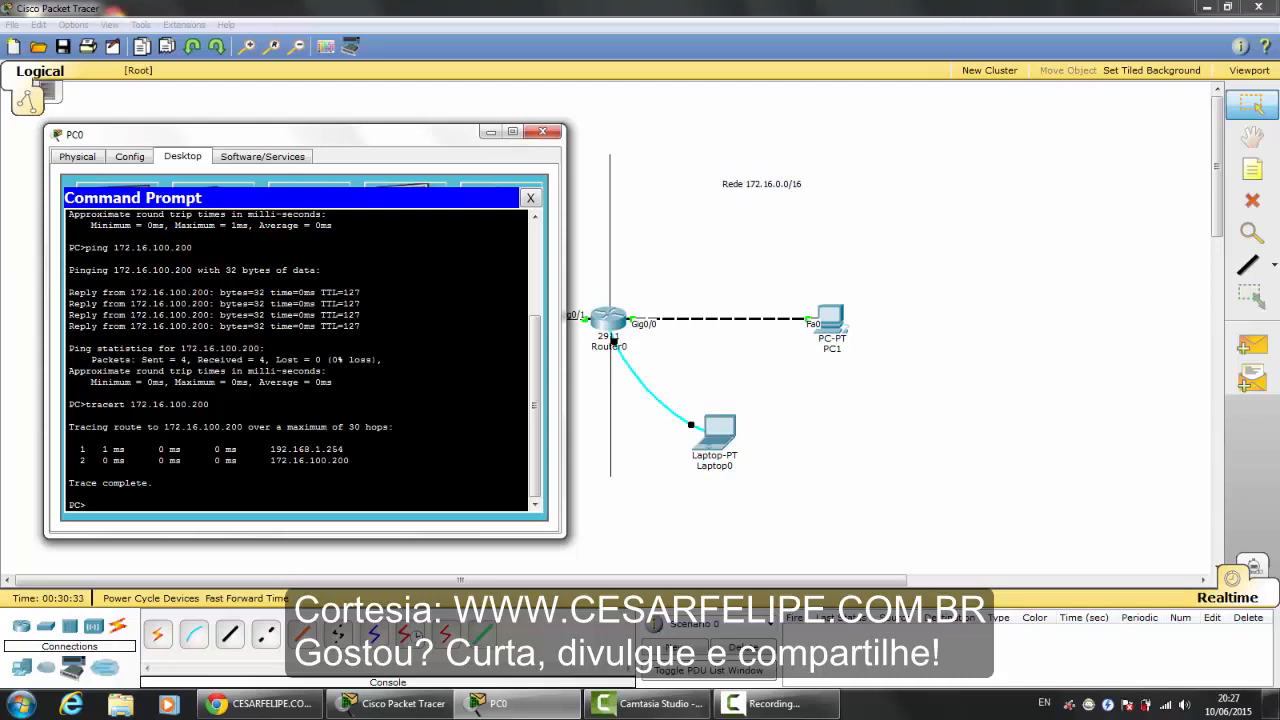
left_click_drag(180, 449, 354, 462)
left_click(350, 460)
left_click_drag(72, 449, 350, 462)
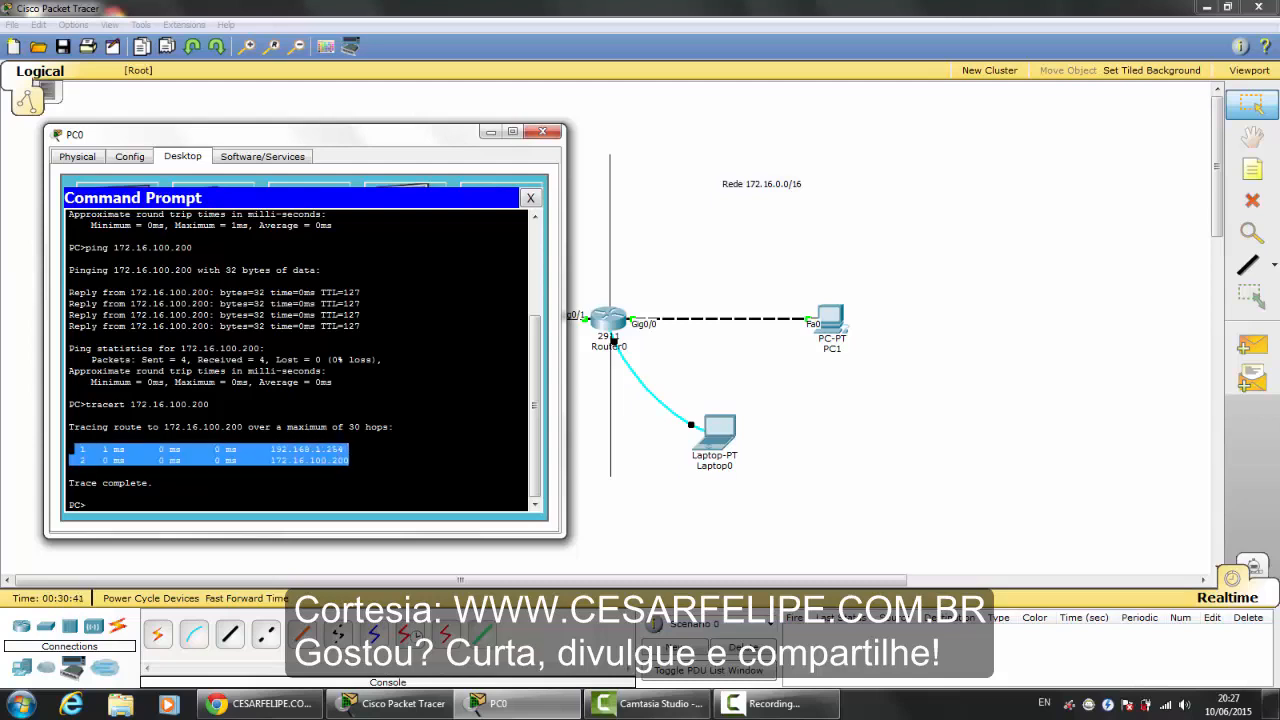
left_click(350, 461)
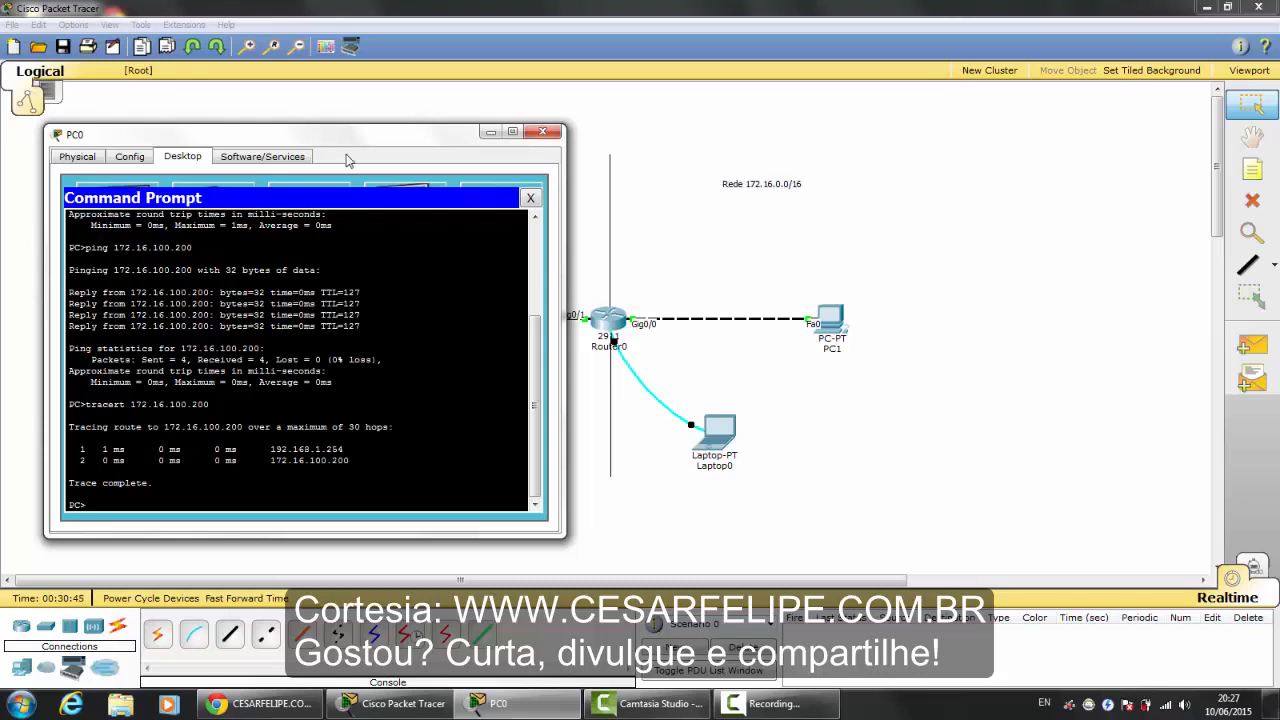
left_click_drag(359, 135, 666, 121)
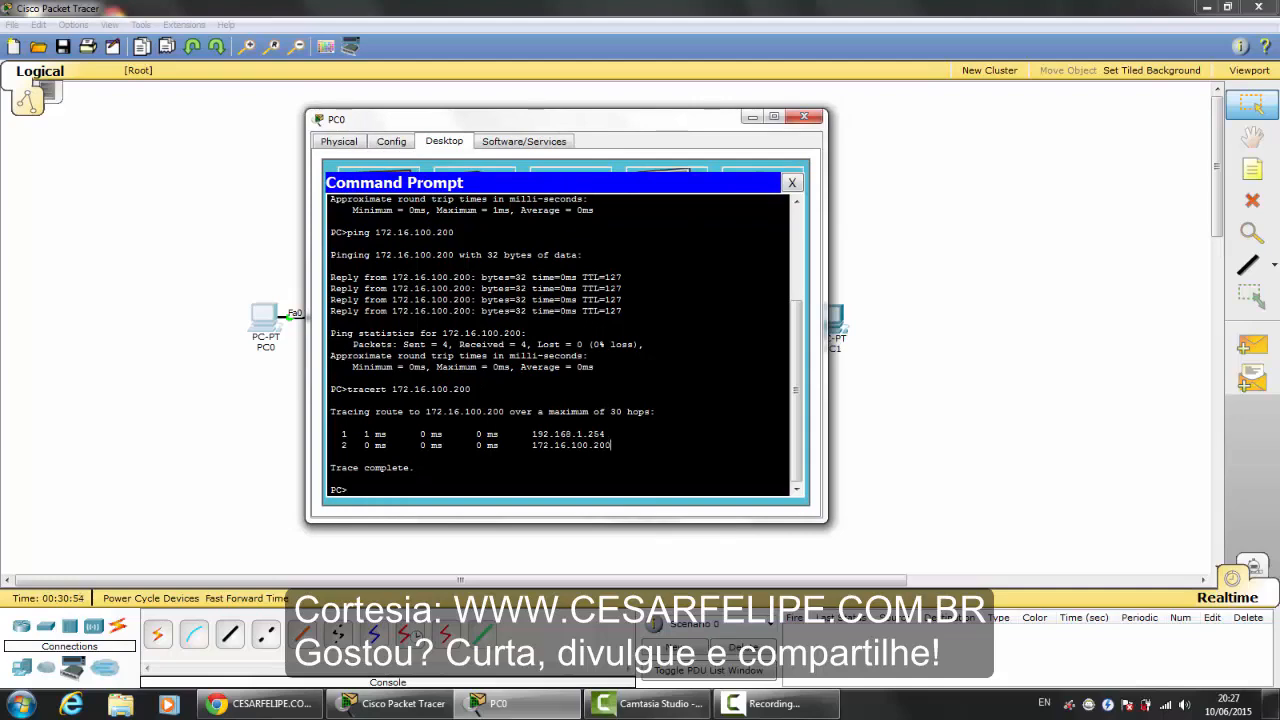
left_click_drag(577, 127, 648, 146)
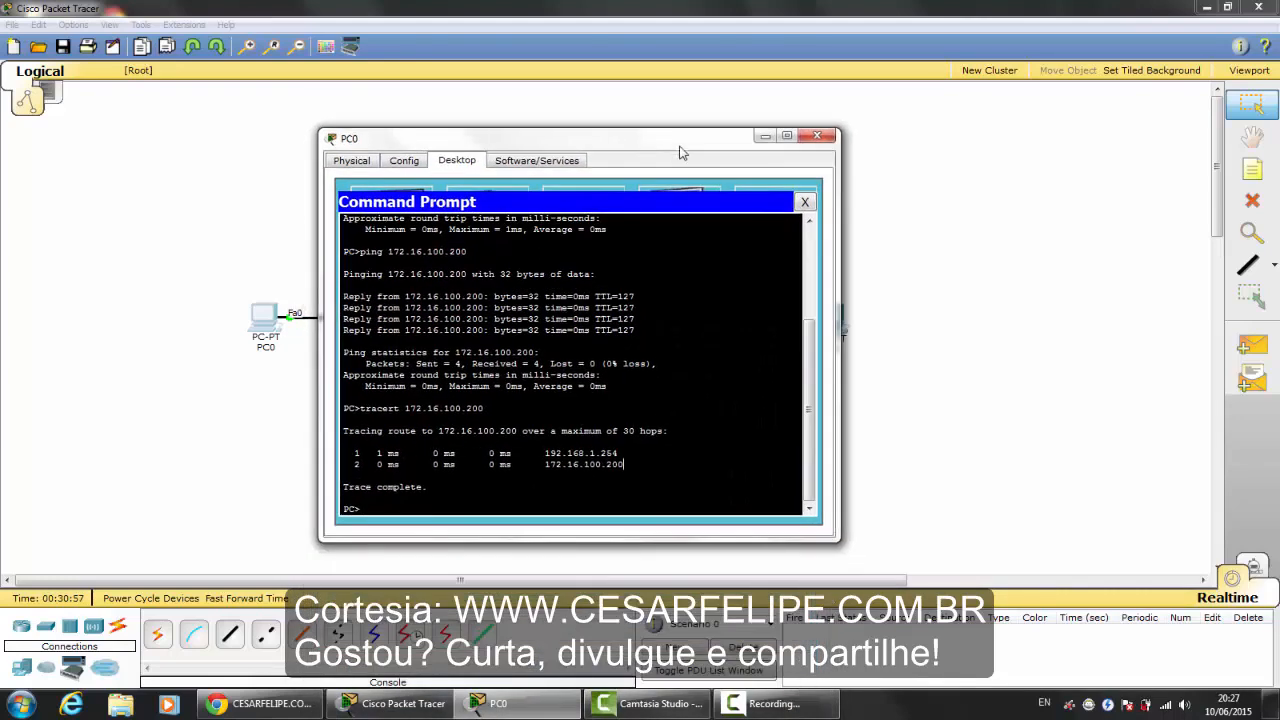
left_click(817, 135)
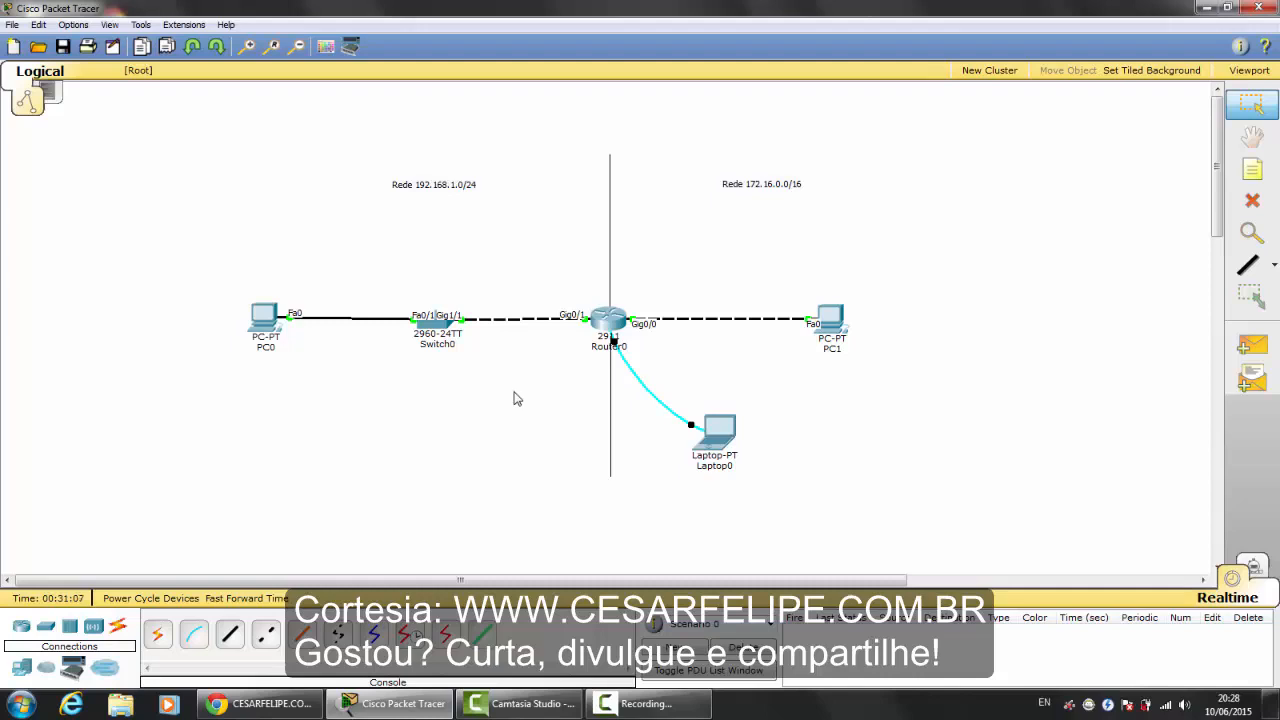
- Switch to Chrome, open the site's Área de downloads, view the praticas-cisco-videoaulas folder and return to the parent listing
left_click(258, 703)
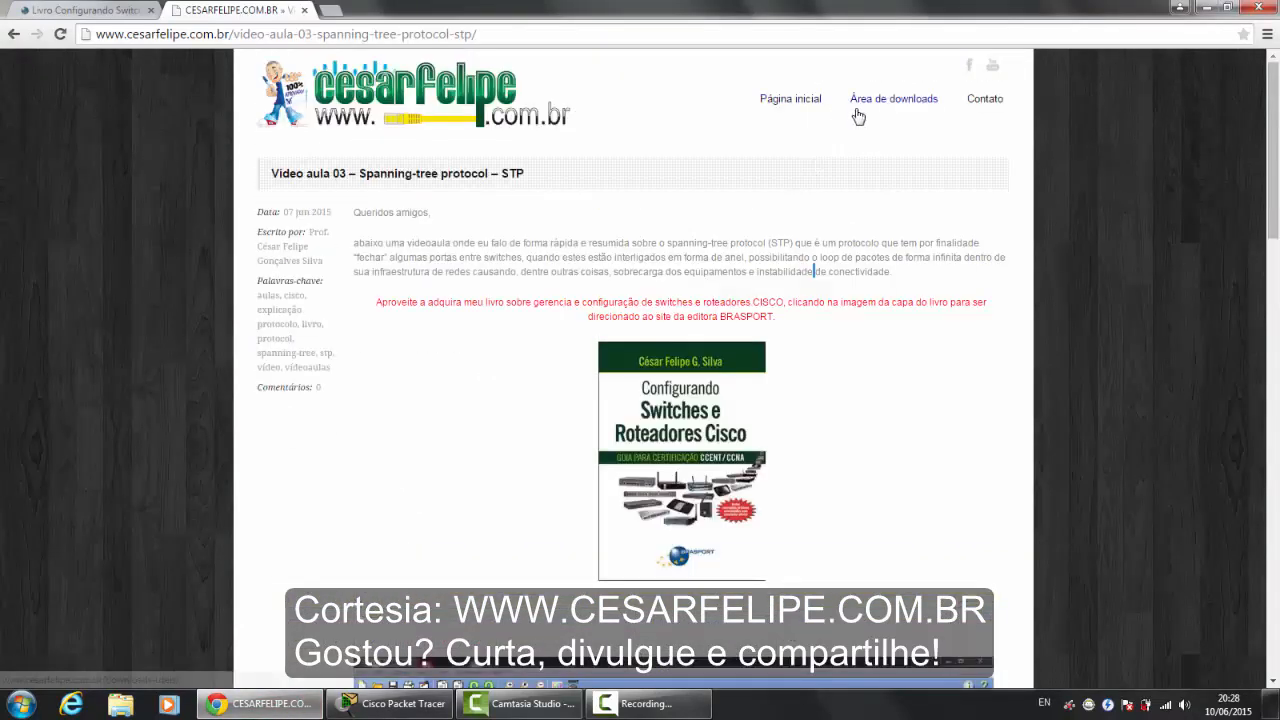
left_click(889, 101)
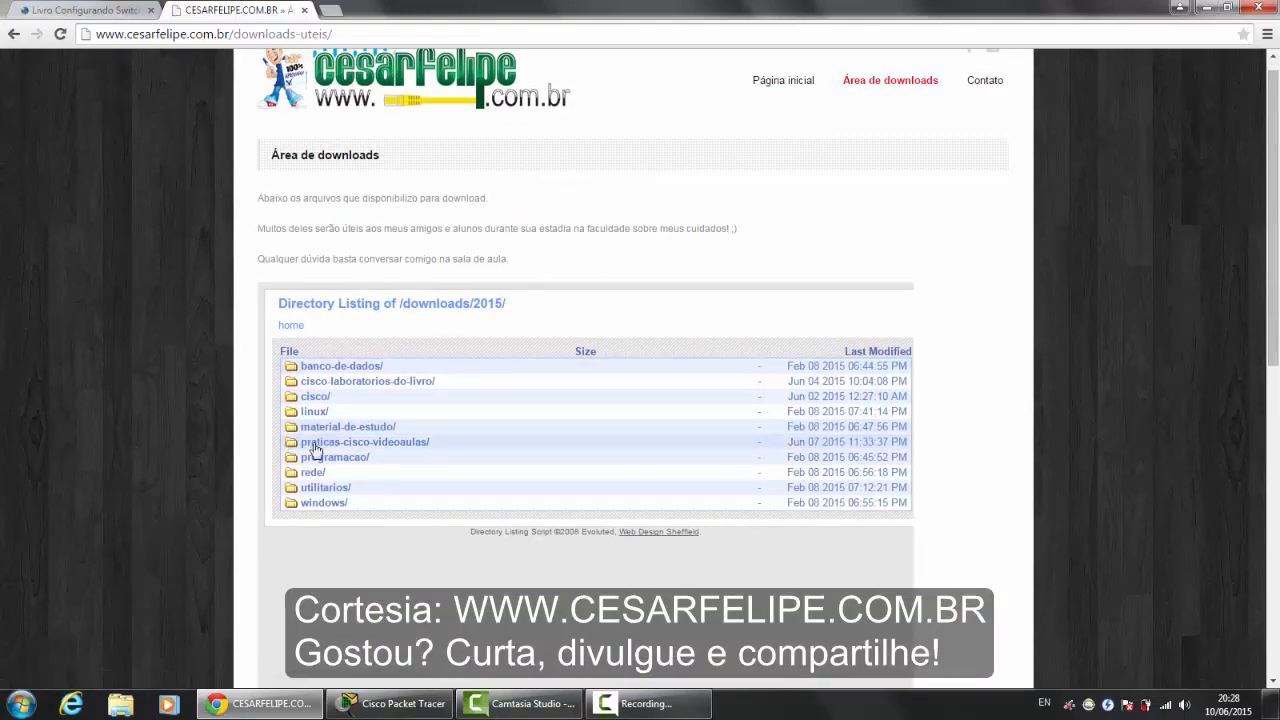
left_click(357, 443)
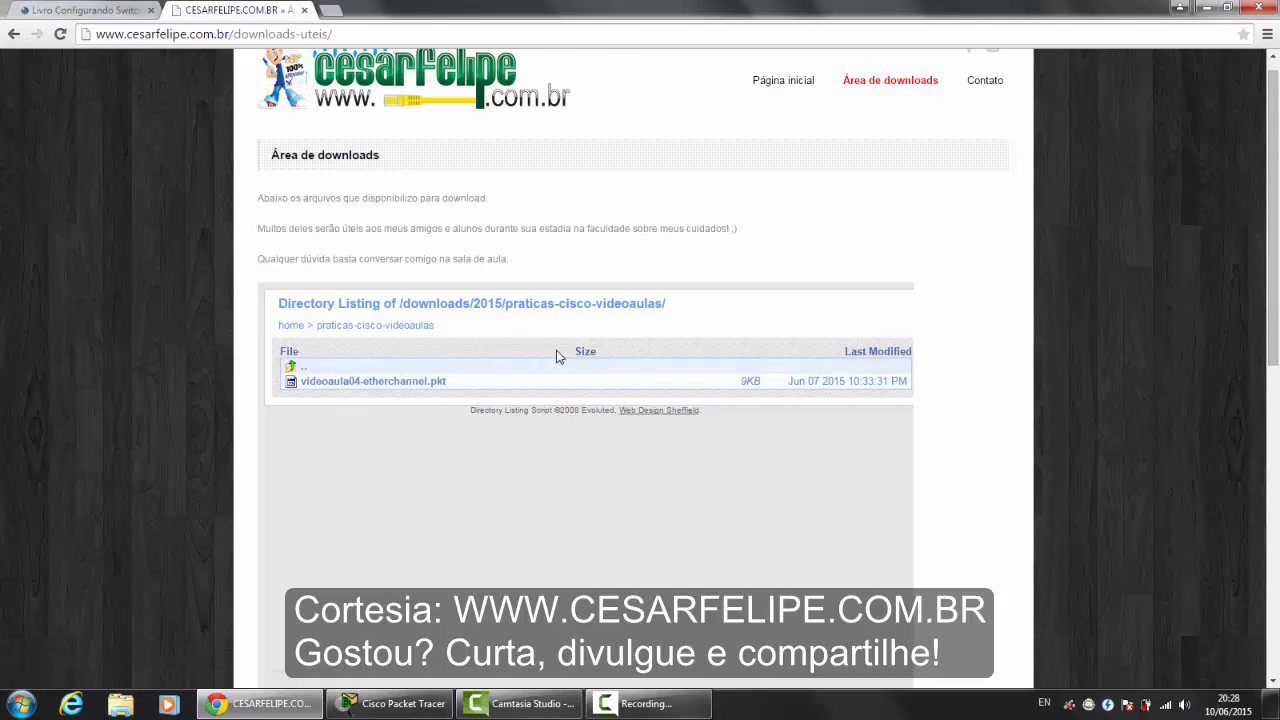
left_click(293, 368)
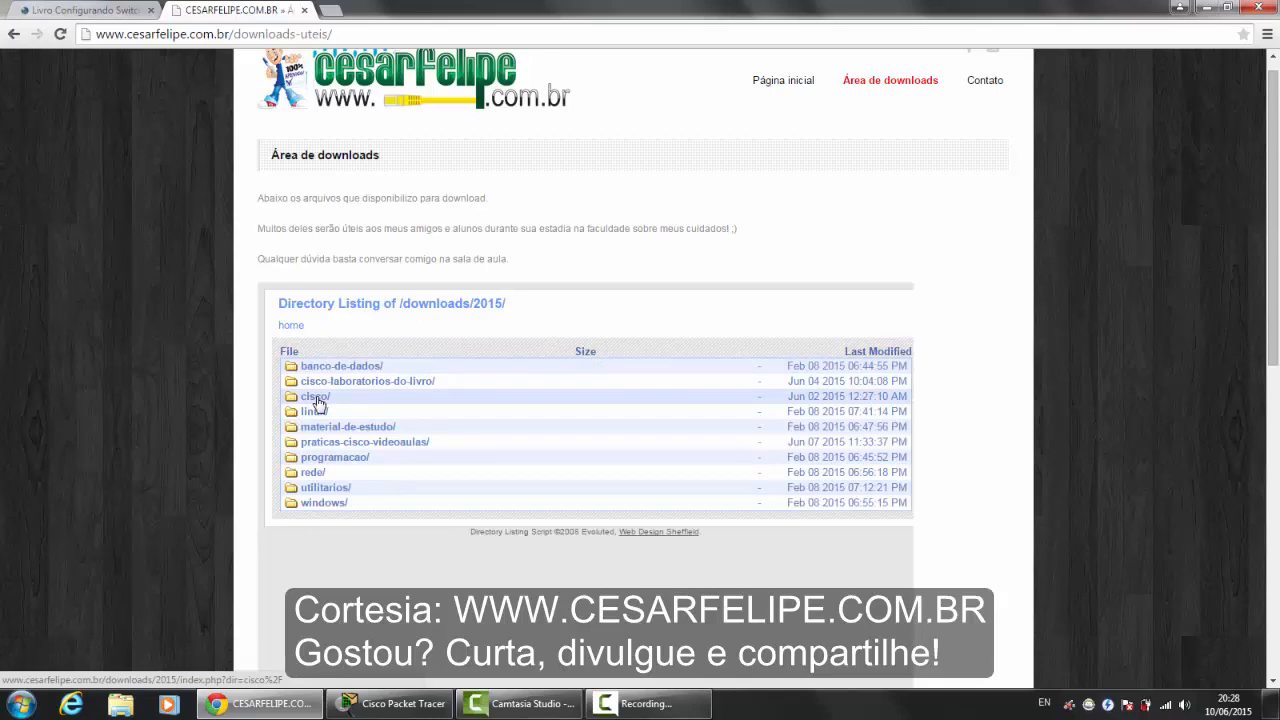
- View the Packet Tracer downloads in the cisco folder and the Configurando Switches e Roteadores Cisco book page, then minimize the browser
left_click(316, 398)
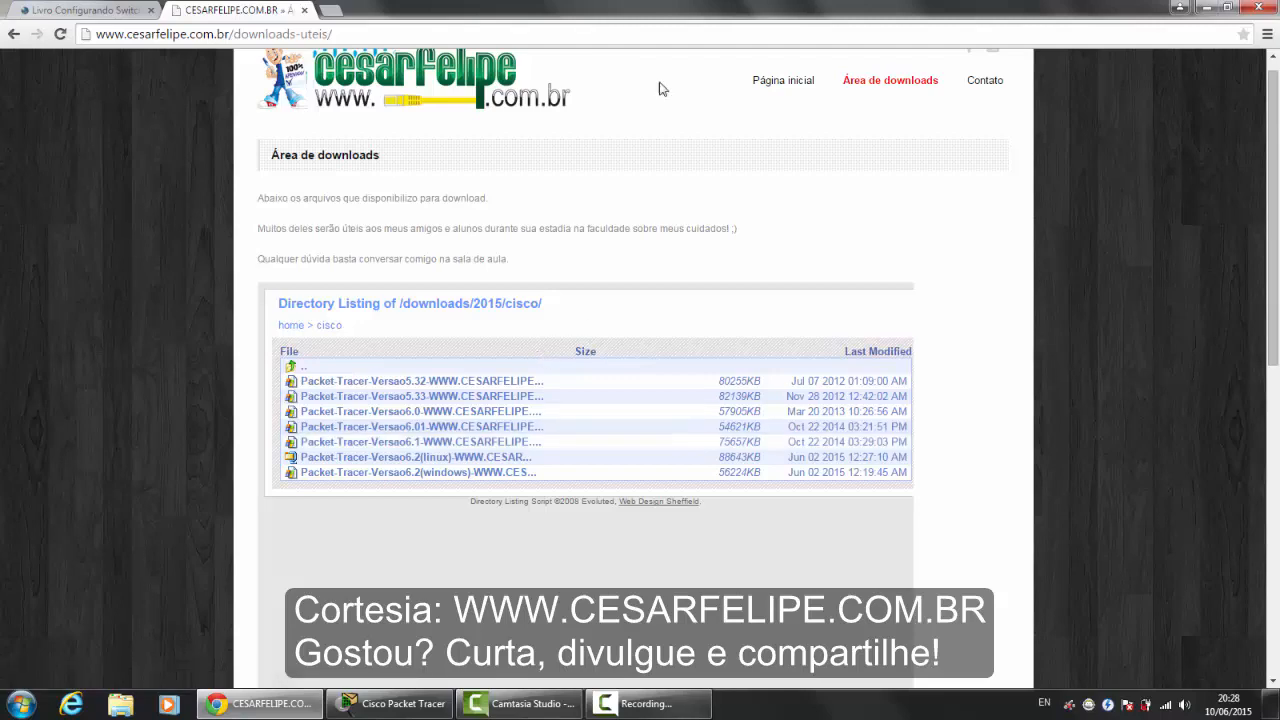
left_click(120, 10)
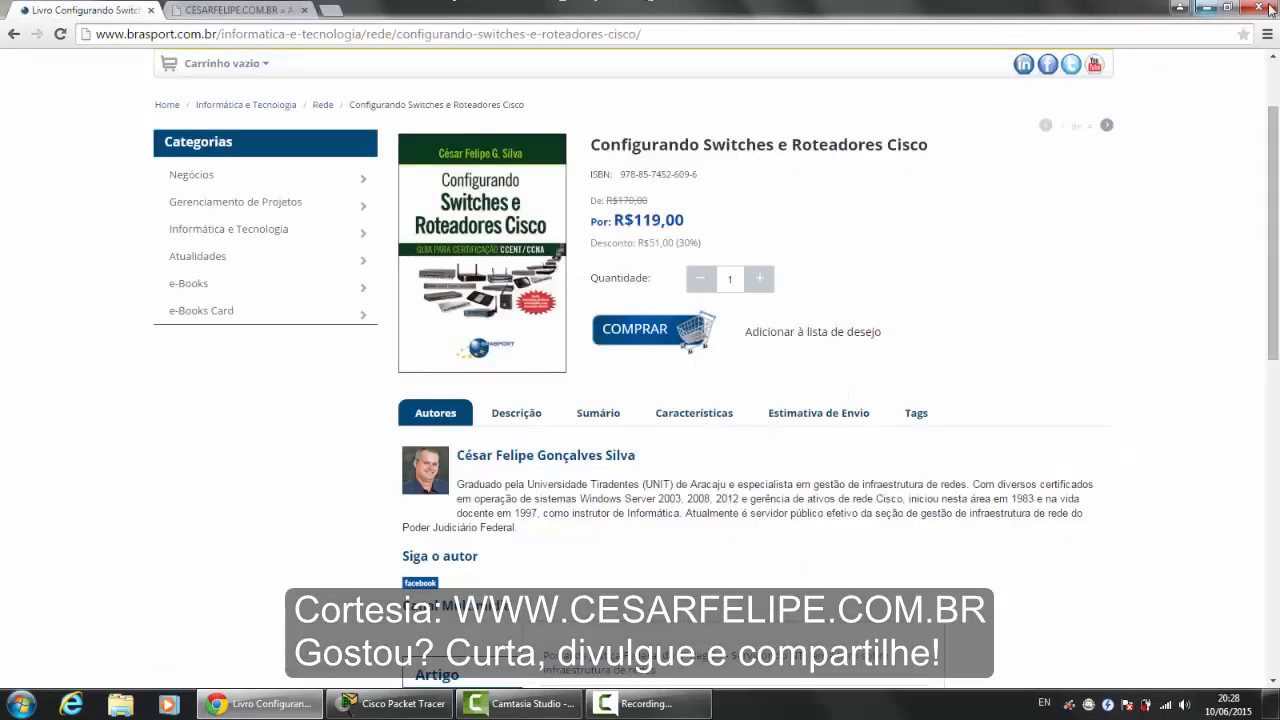
left_click(1207, 12)
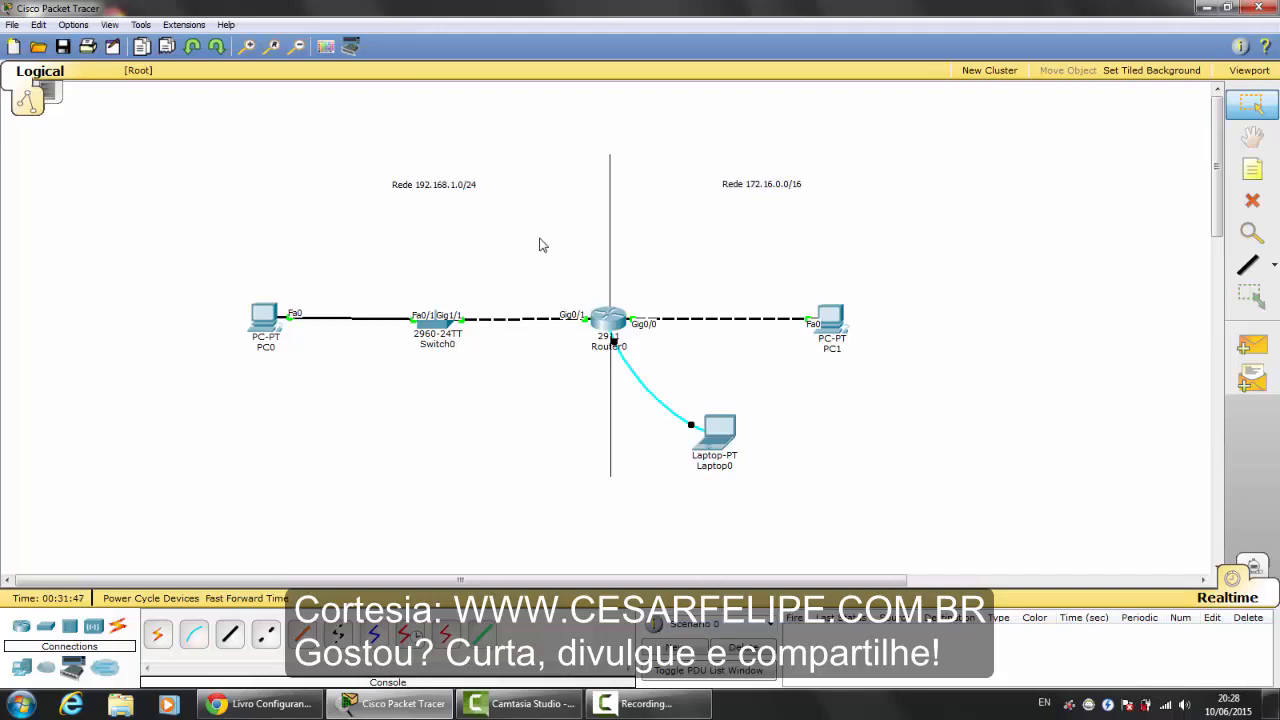
scroll(539, 245, "down", 1)
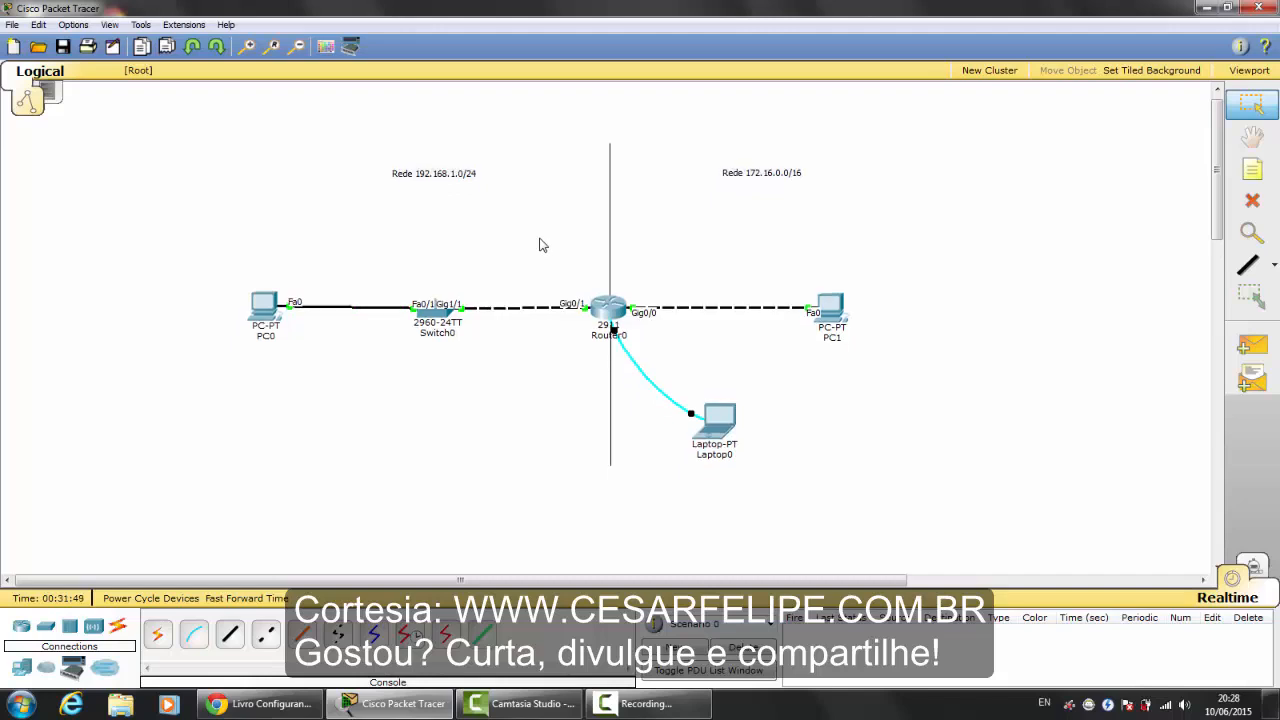
left_click(618, 702)
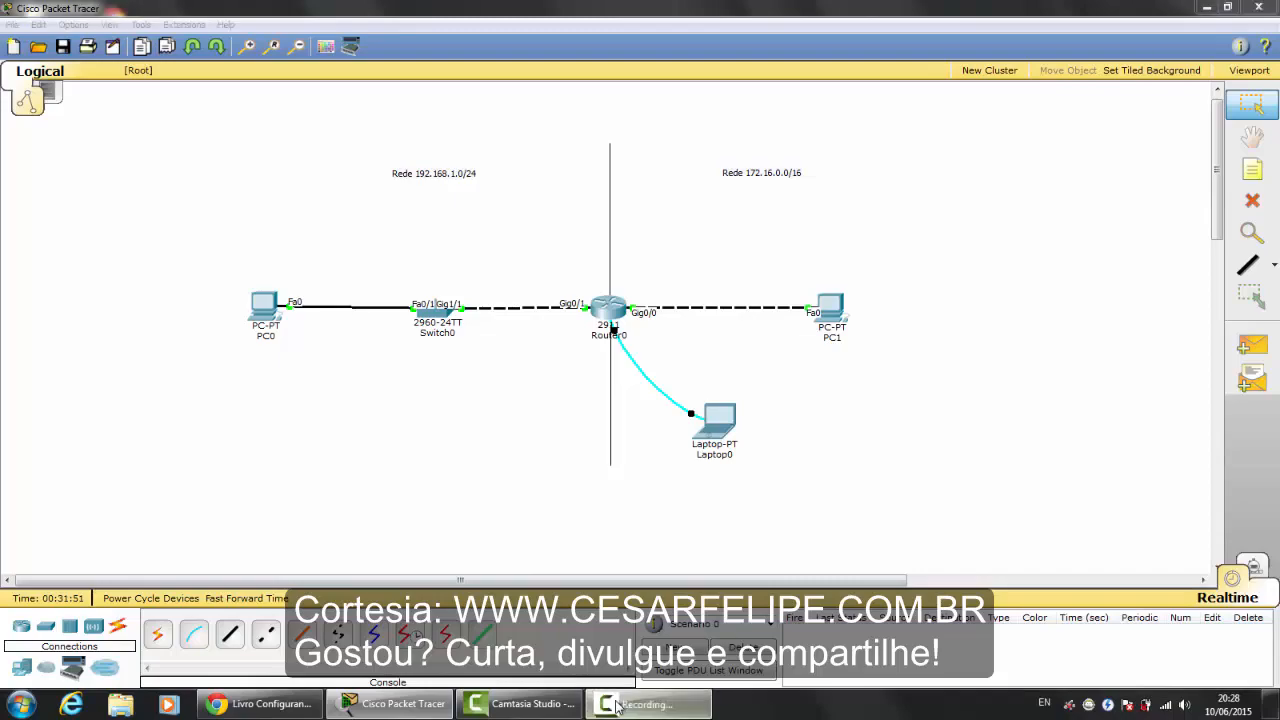